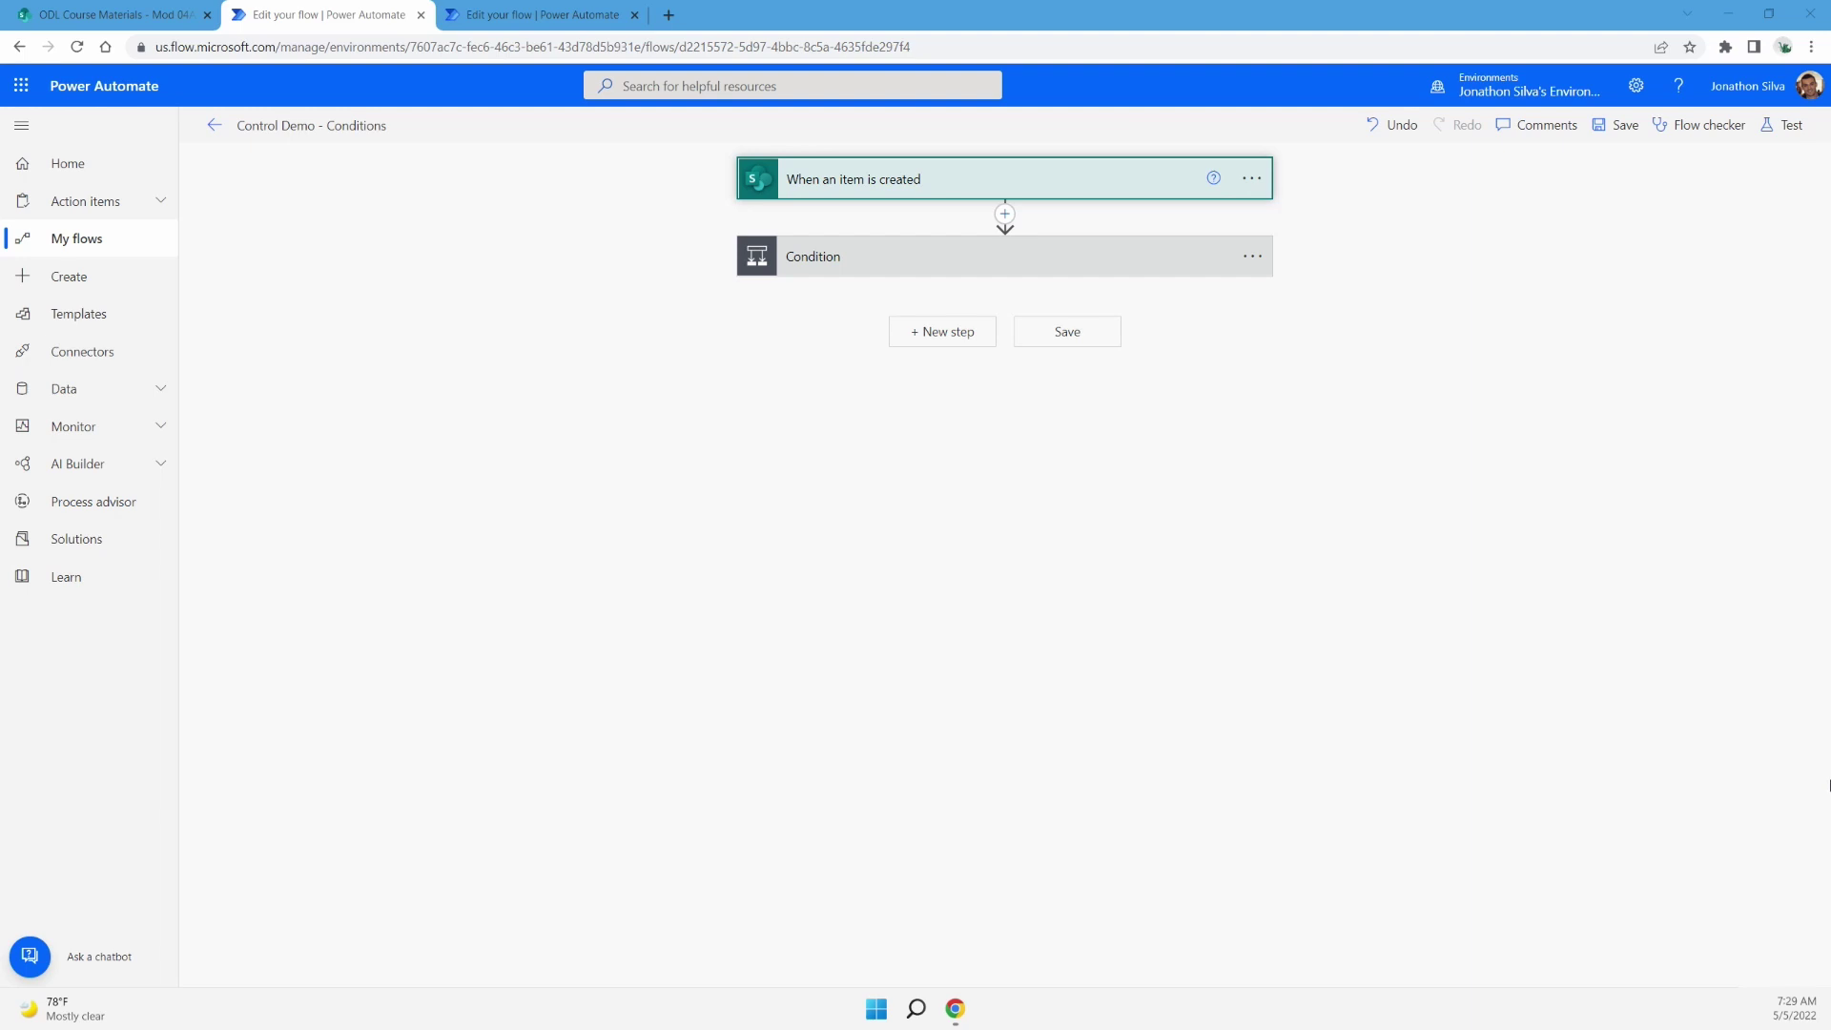
Switch to the ODL Course Materials tab showing the Mod 04A - Power Automate Accounts list
click(123, 18)
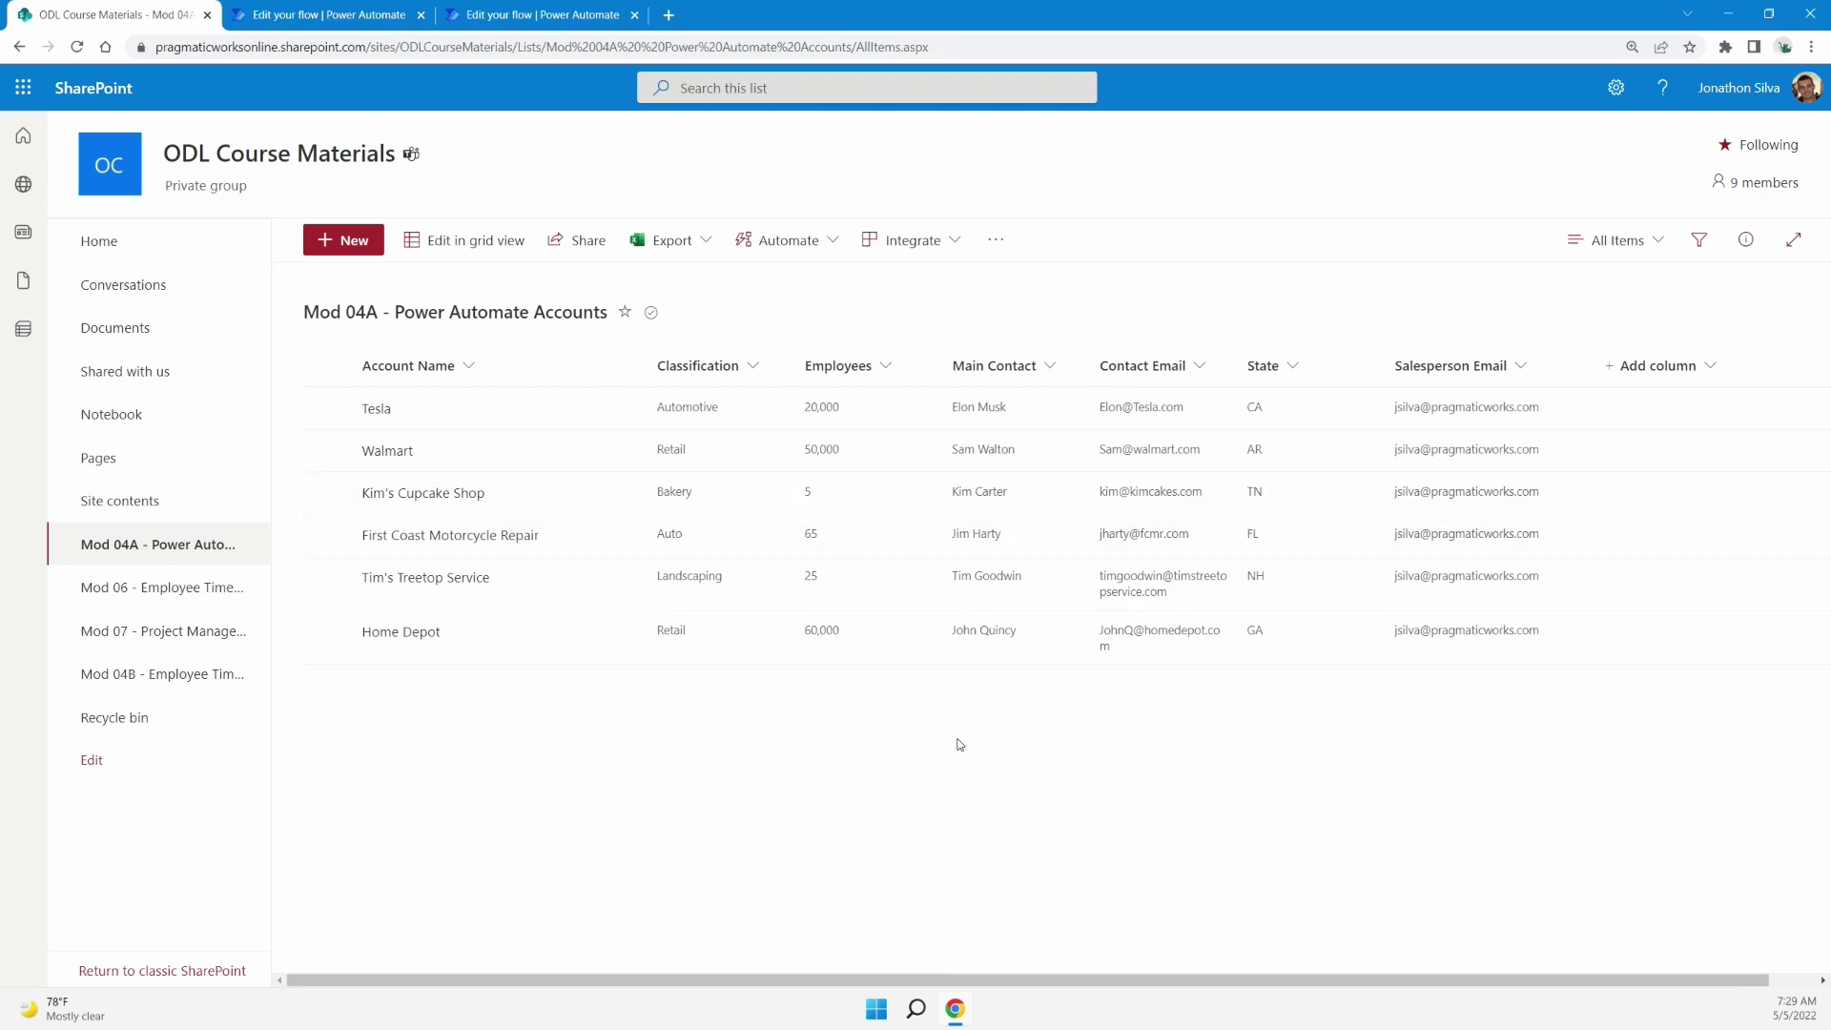
Highlight the Employees column, clear the annotation, and return to the Edit your flow tab
mouse_move(779, 341)
mouse_down()
mouse_move(891, 535)
mouse_move(917, 673)
mouse_up()
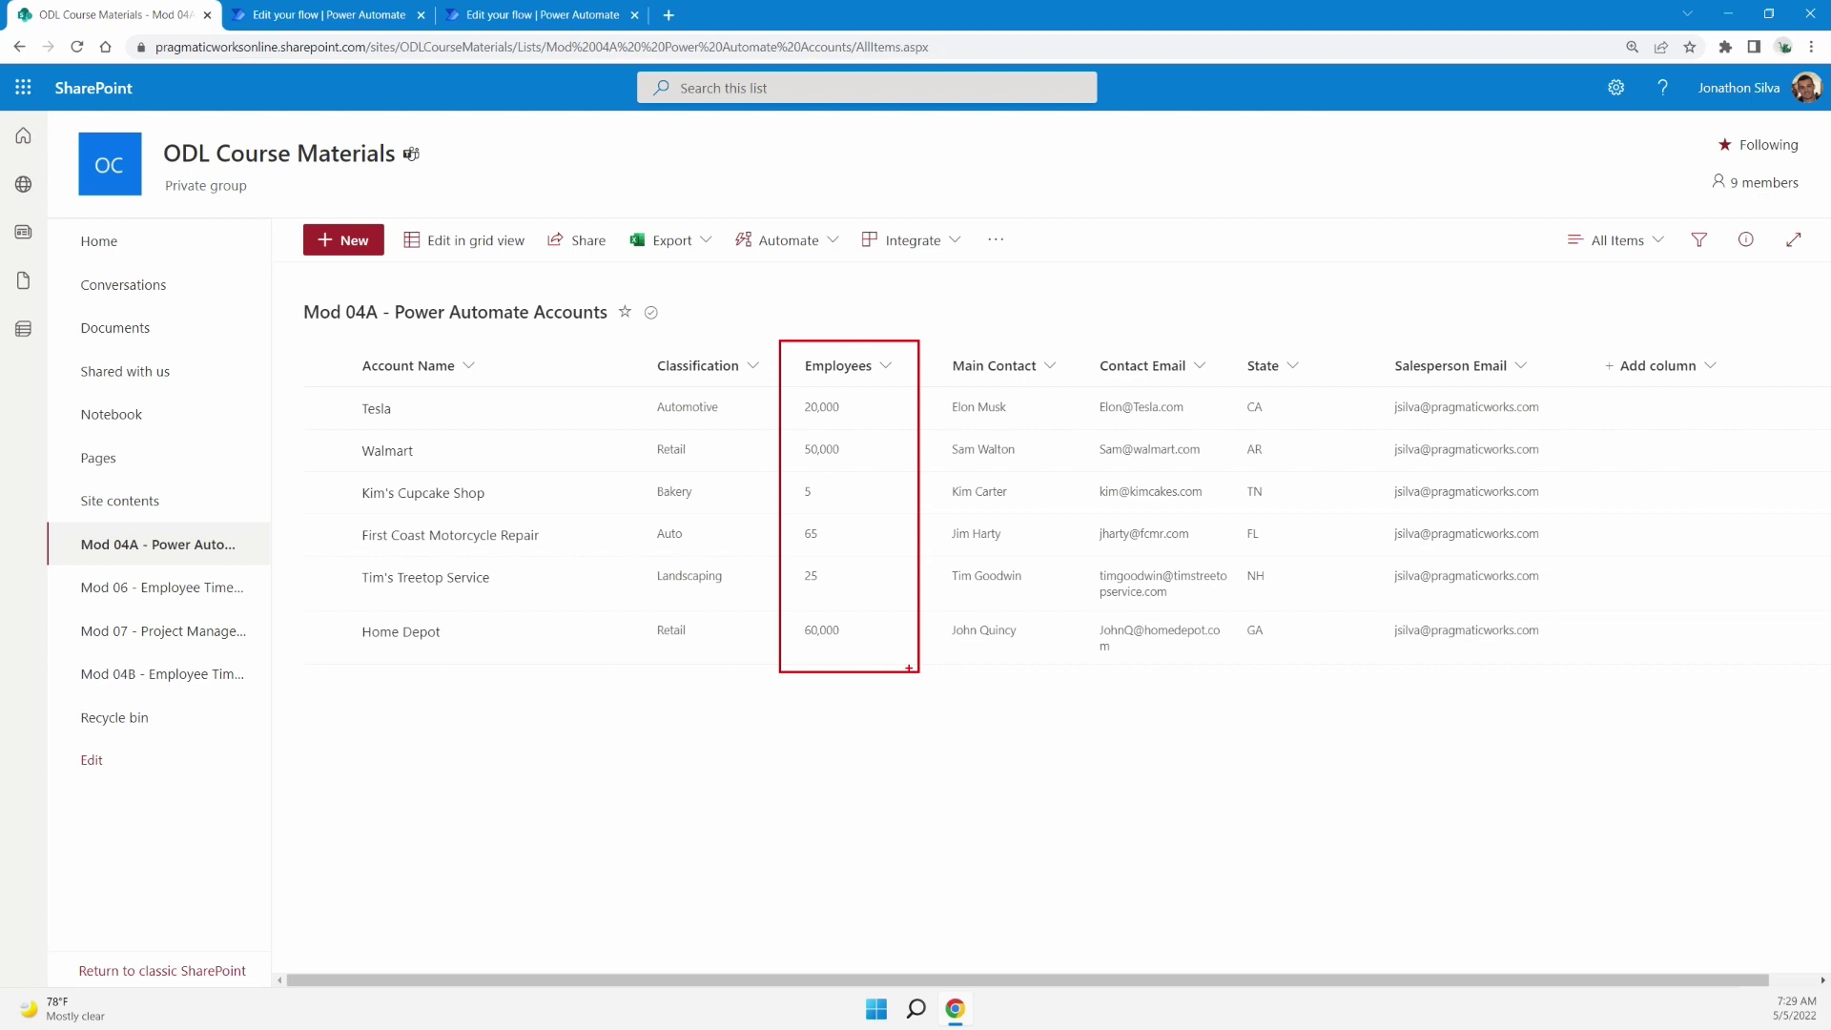
key(Escape)
click(350, 20)
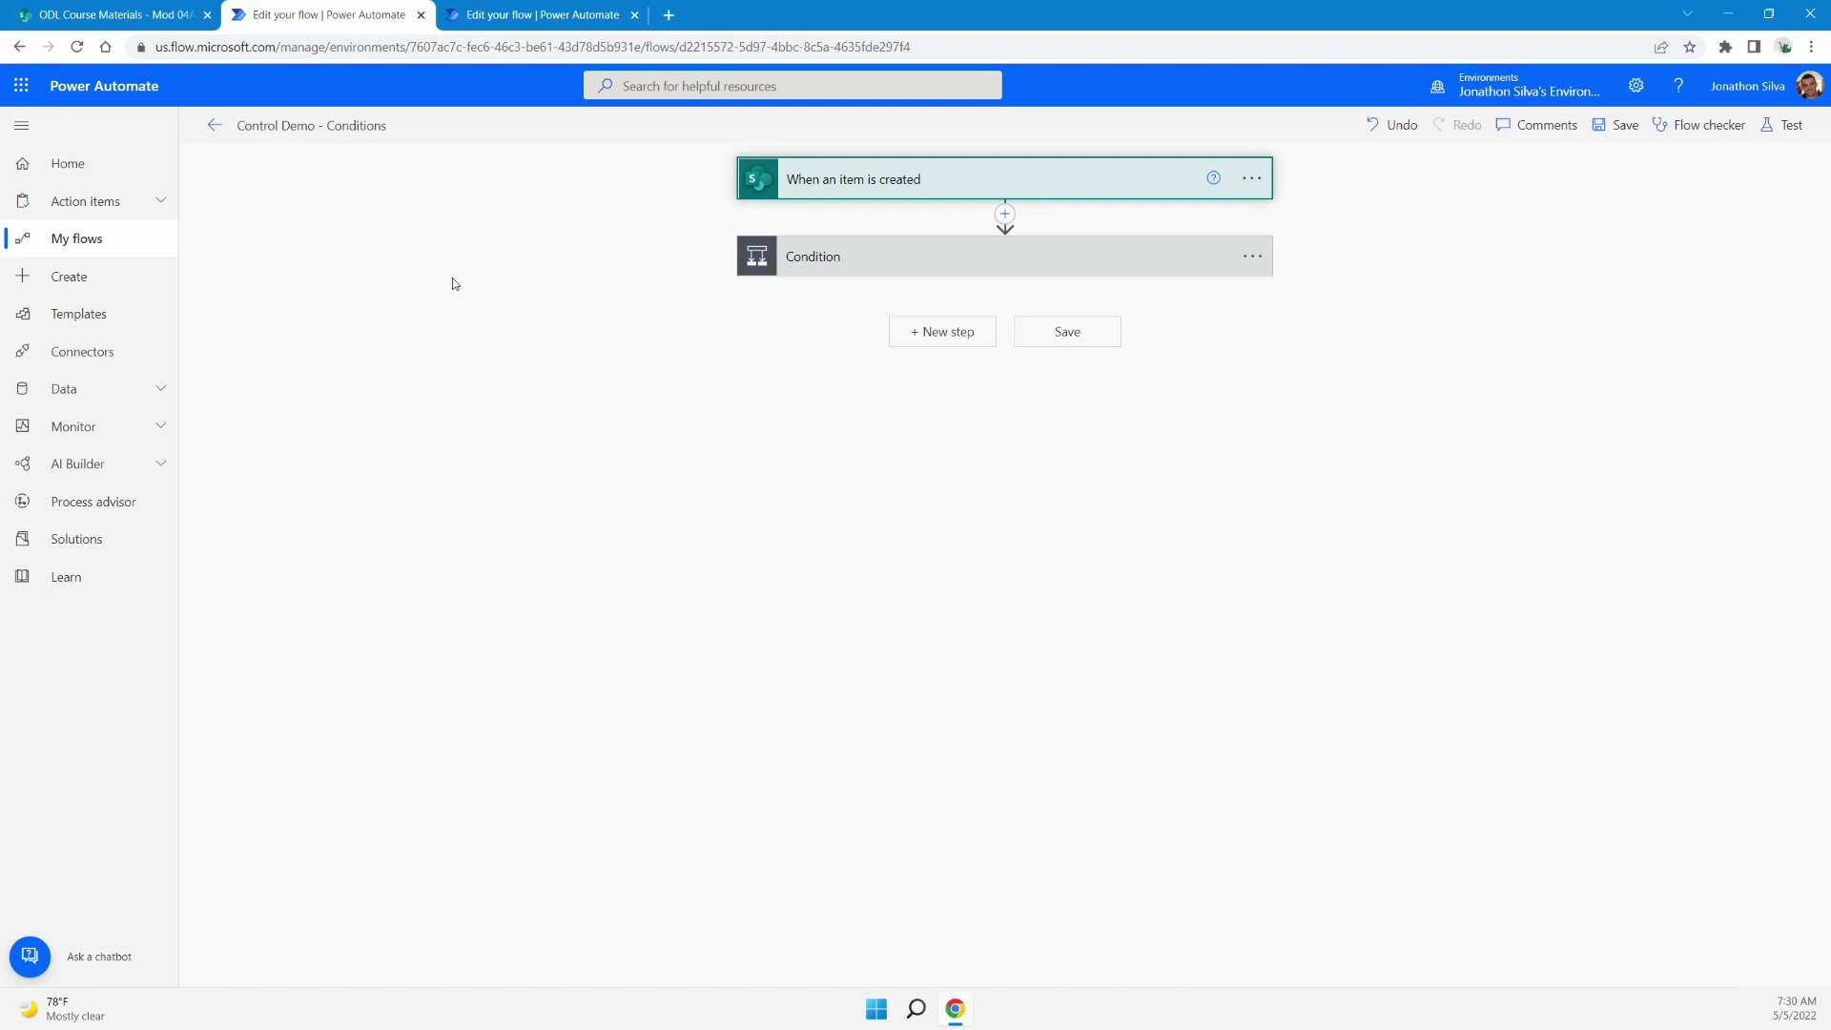
Expand the 'When an item is created' trigger and the Condition step
click(1018, 185)
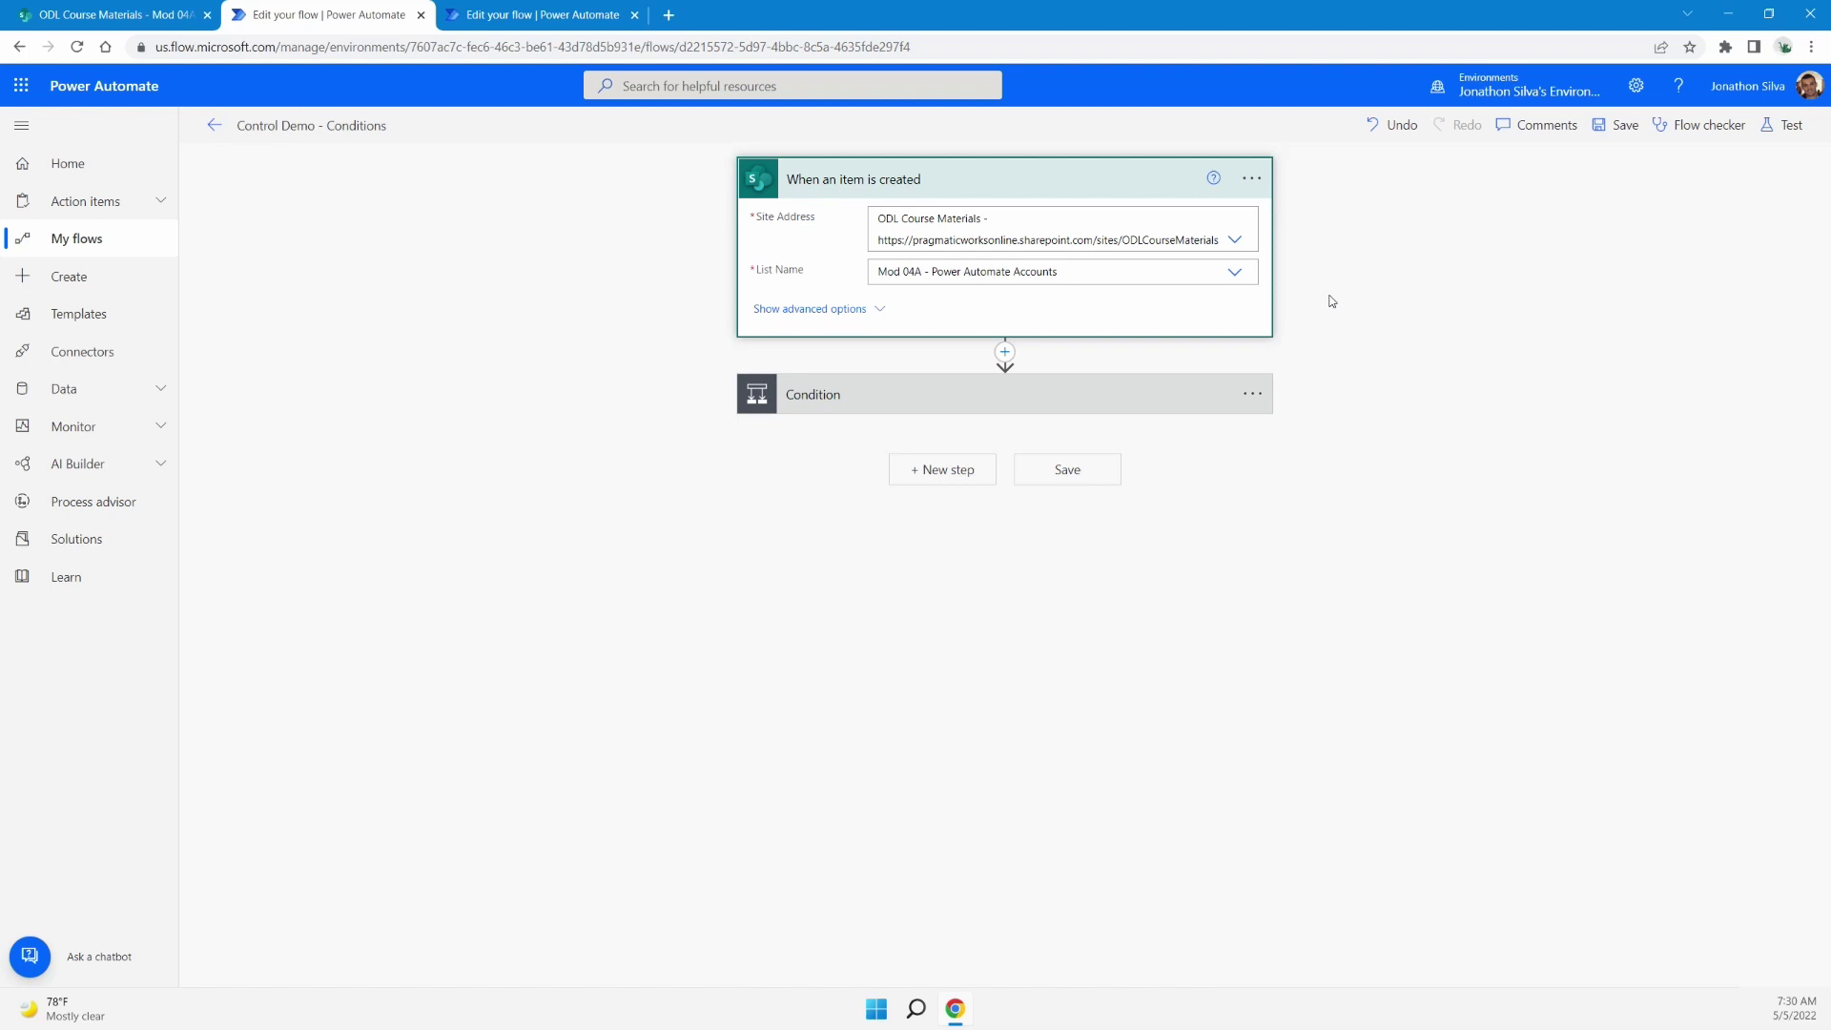
click(1060, 409)
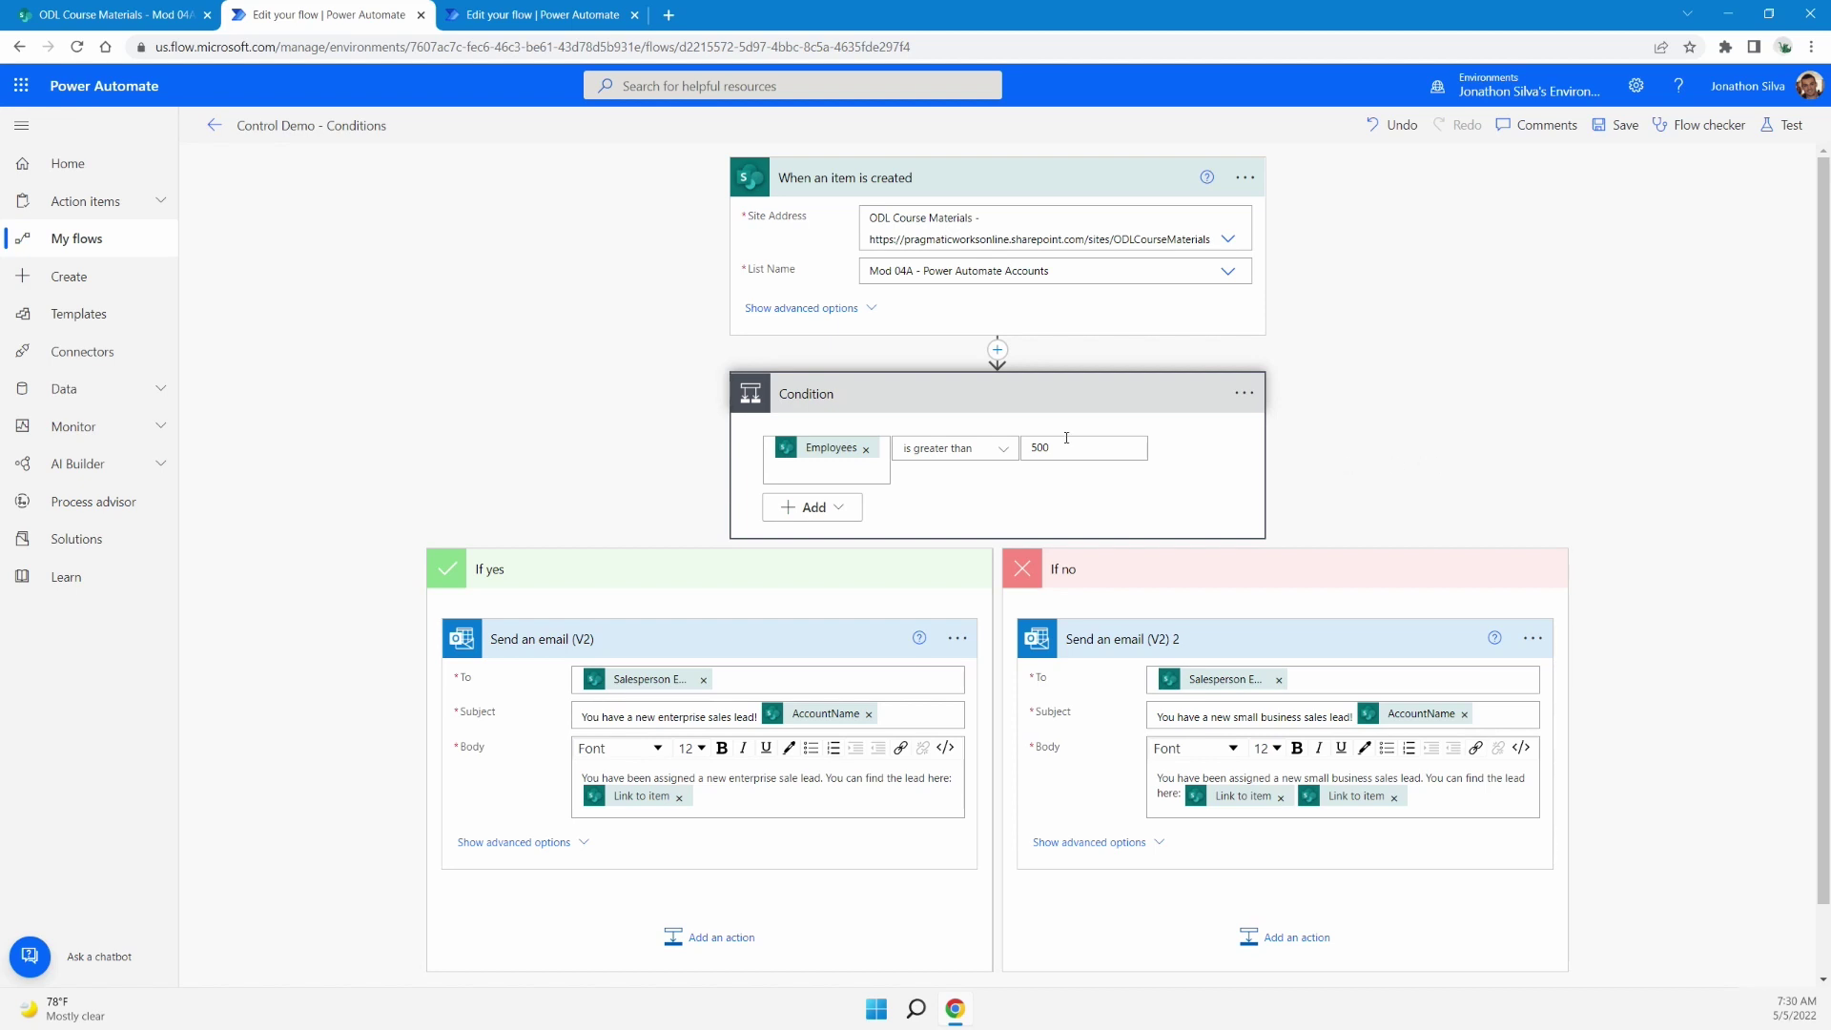
mouse_move(858, 458)
scroll(610, 591, down, 1)
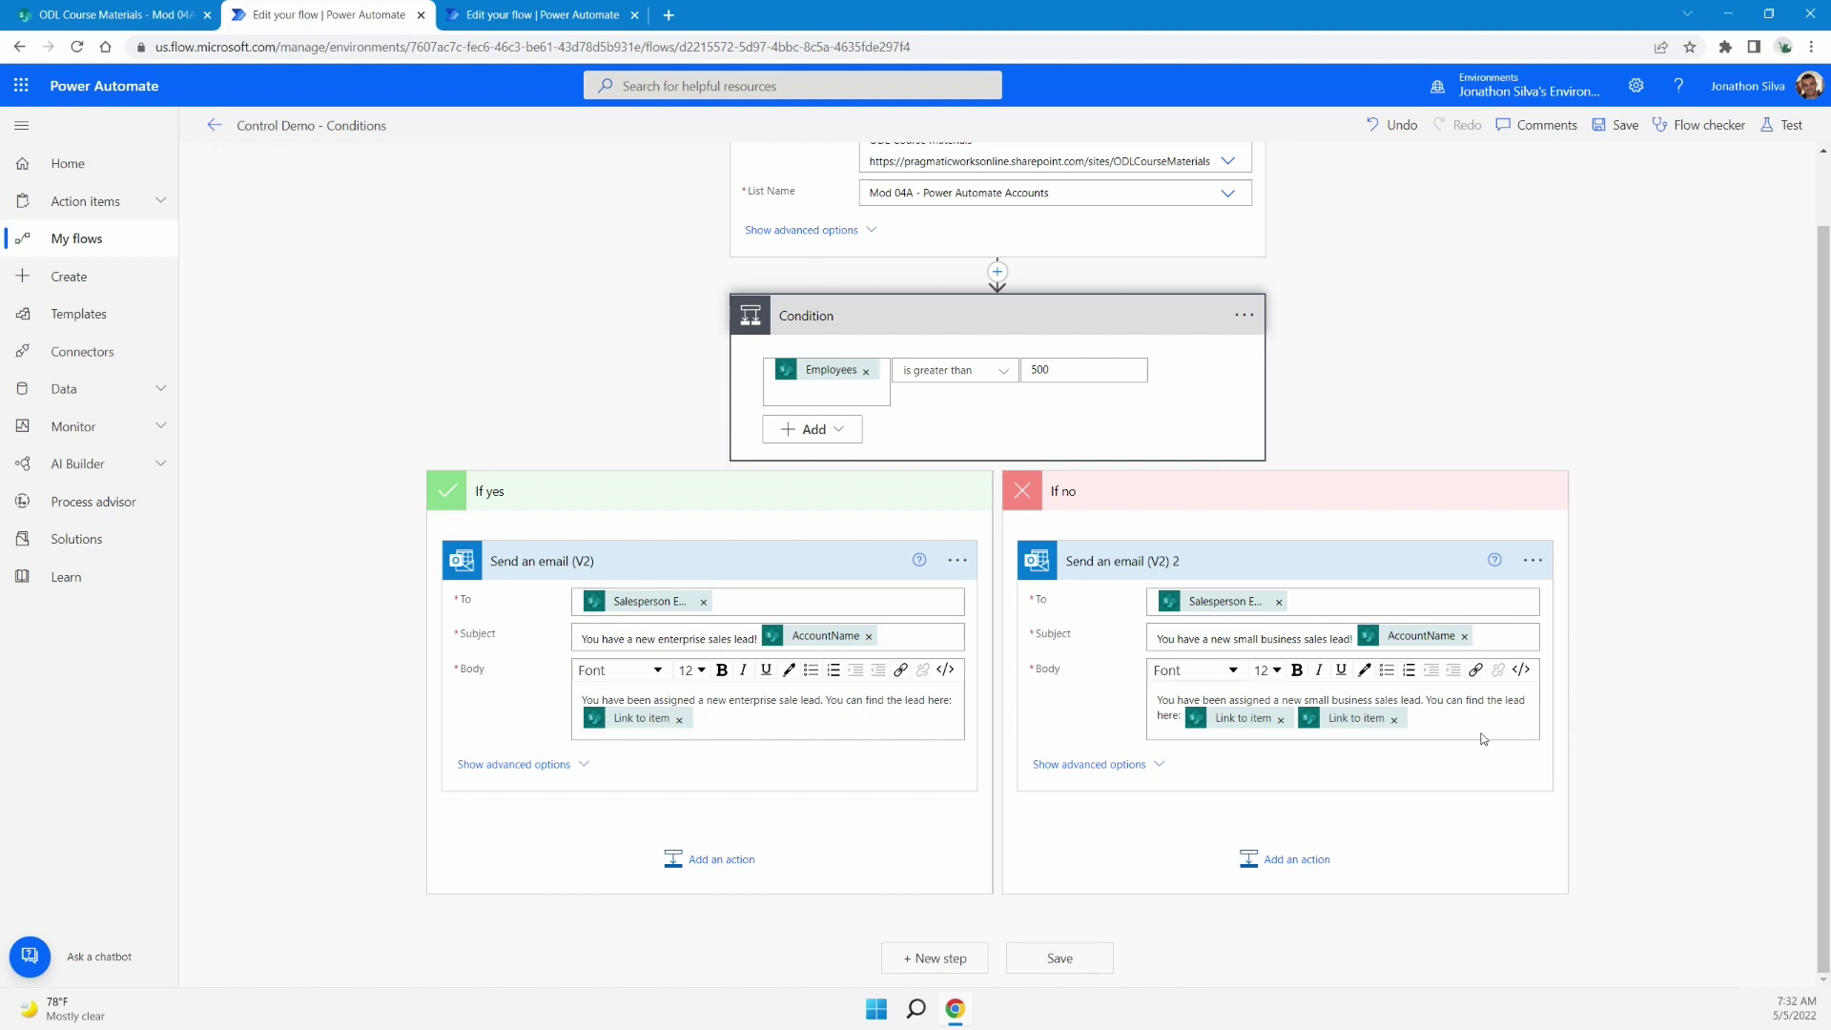
Delete the second 'Link to item' token from the Send an email (V2) 2 body
click(1394, 719)
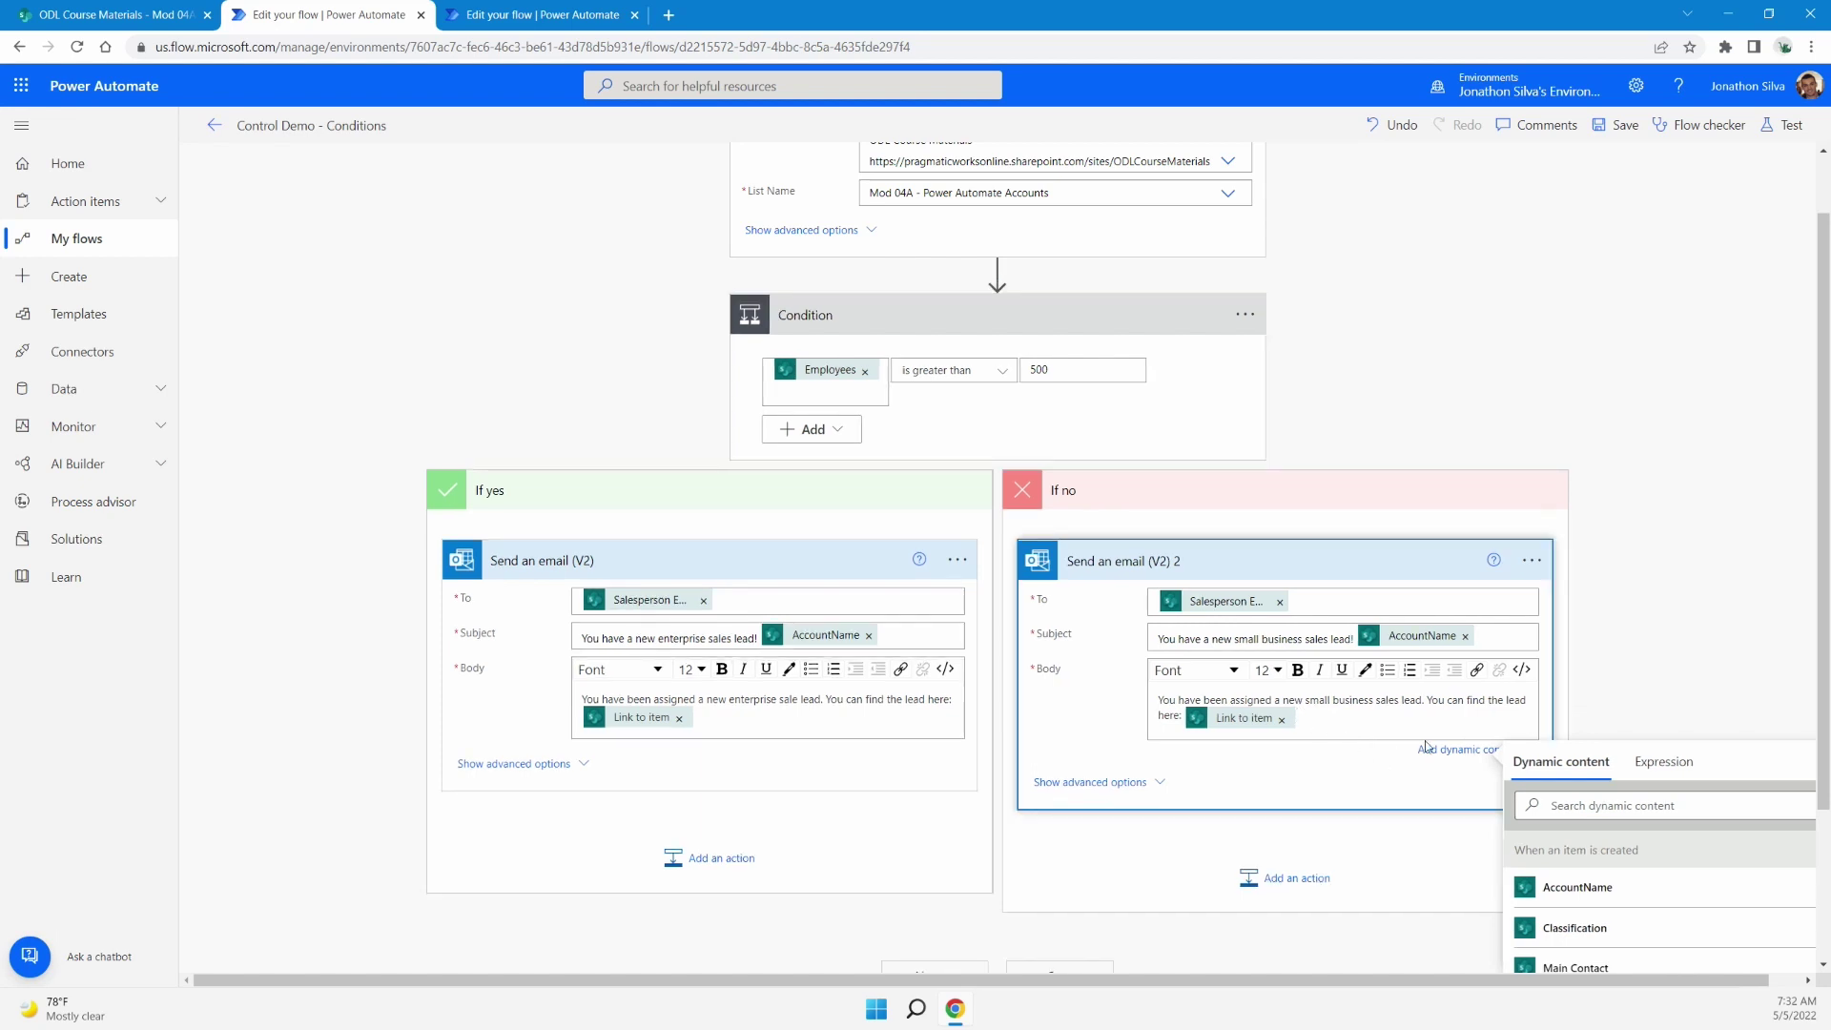
scroll(1656, 901, down, 2)
scroll(1698, 582, down, 2)
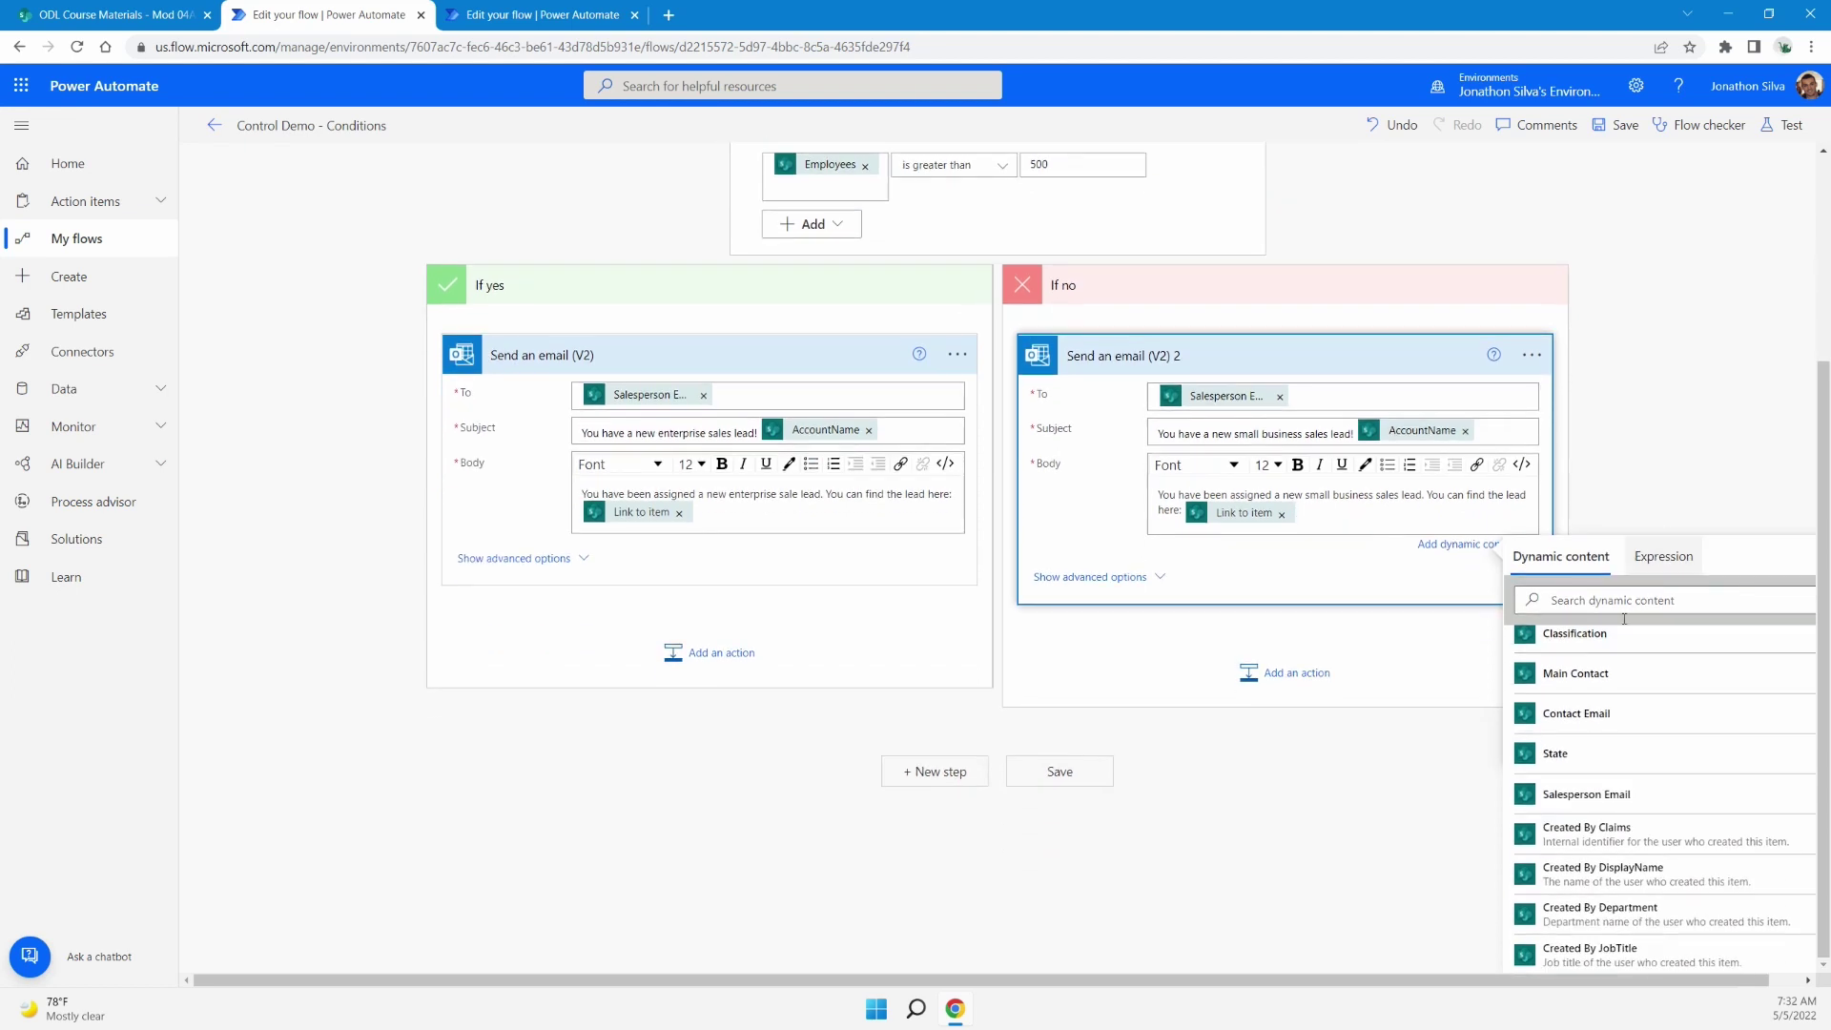
scroll(1640, 725, down, 5)
scroll(1665, 743, down, 4)
scroll(1660, 756, down, 2)
scroll(985, 732, up, 3)
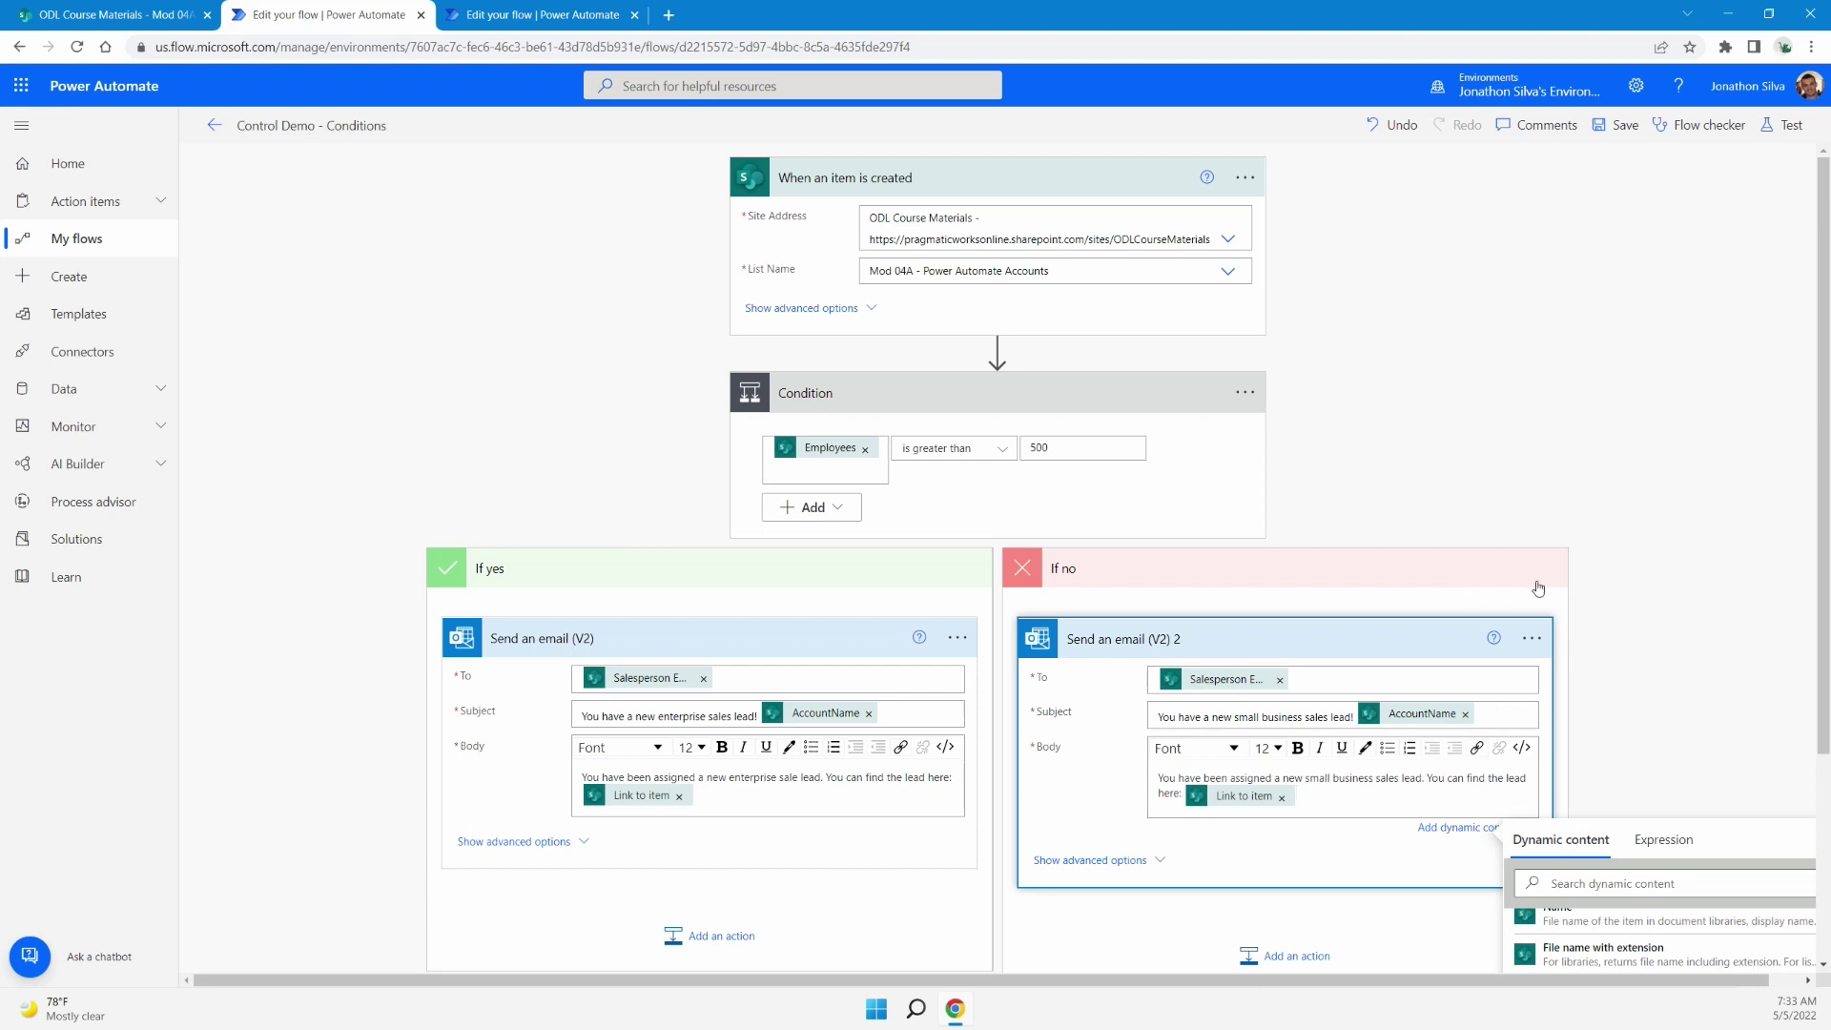
scroll(1667, 445, down, 3)
Dismiss the Dynamic content panel by clicking the empty canvas
click(1667, 440)
scroll(1667, 441, up, 2)
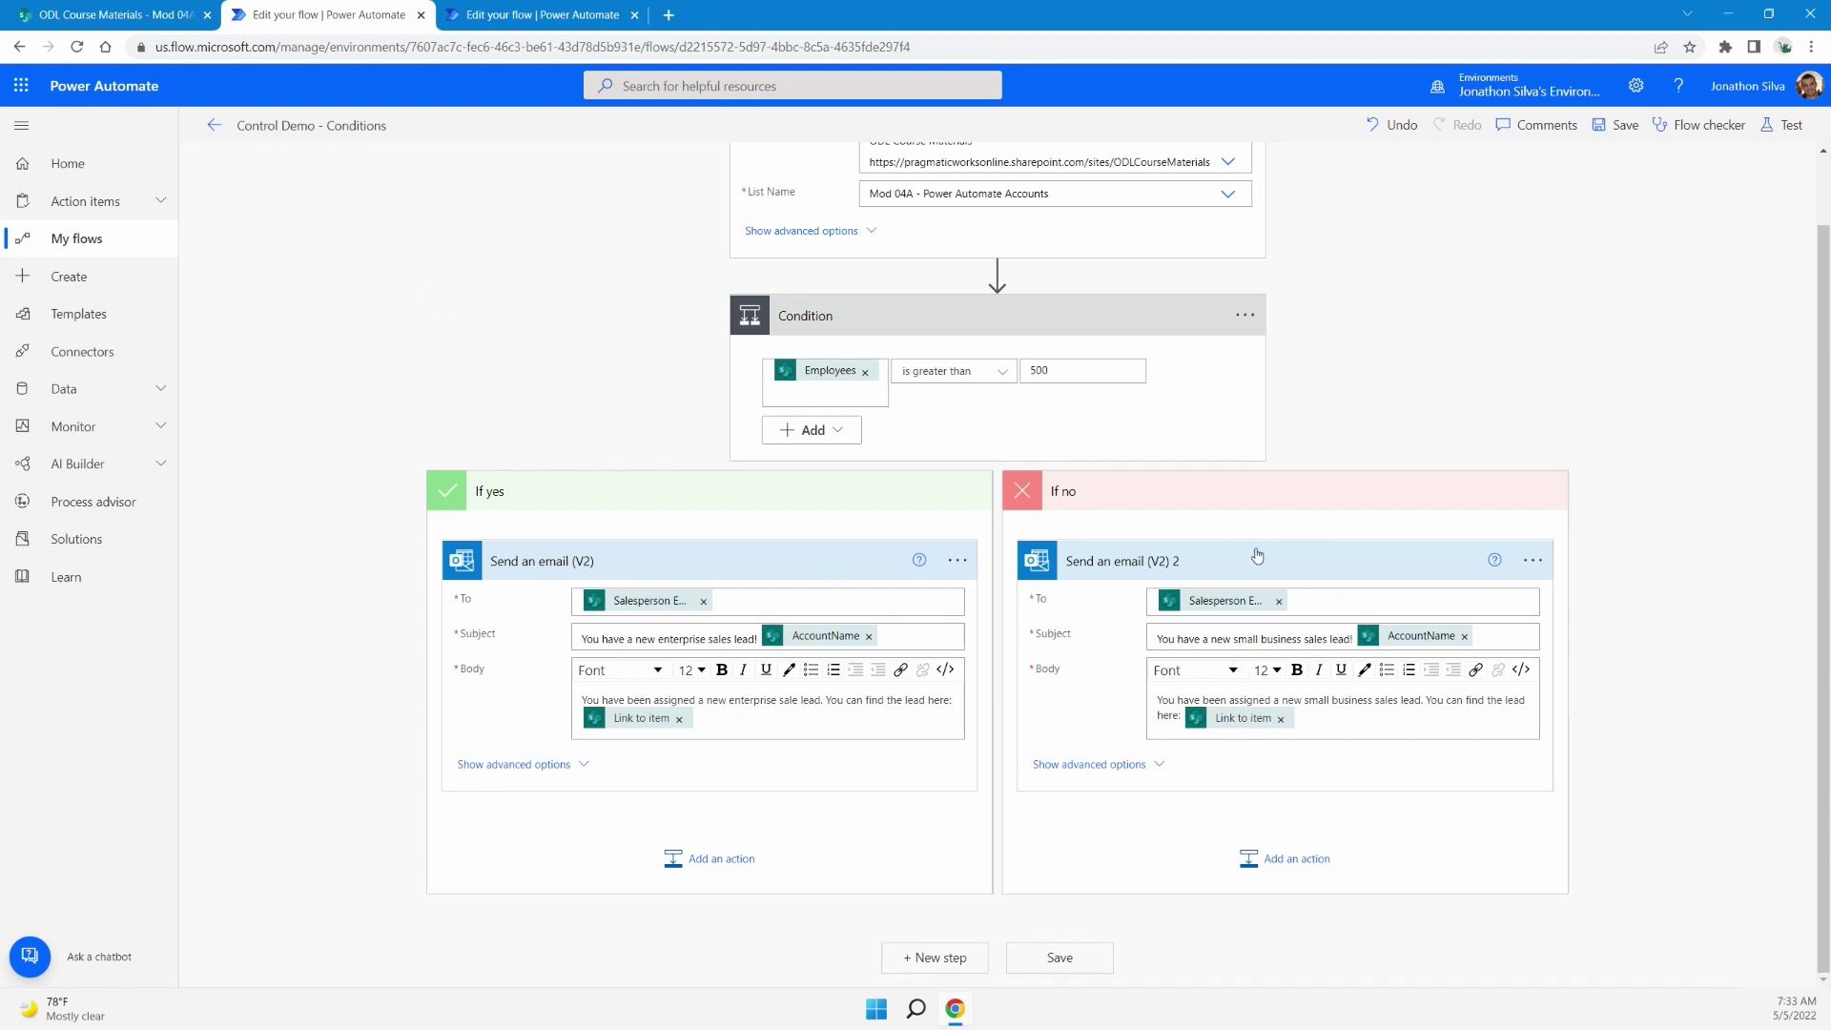
scroll(1259, 572, up, 1)
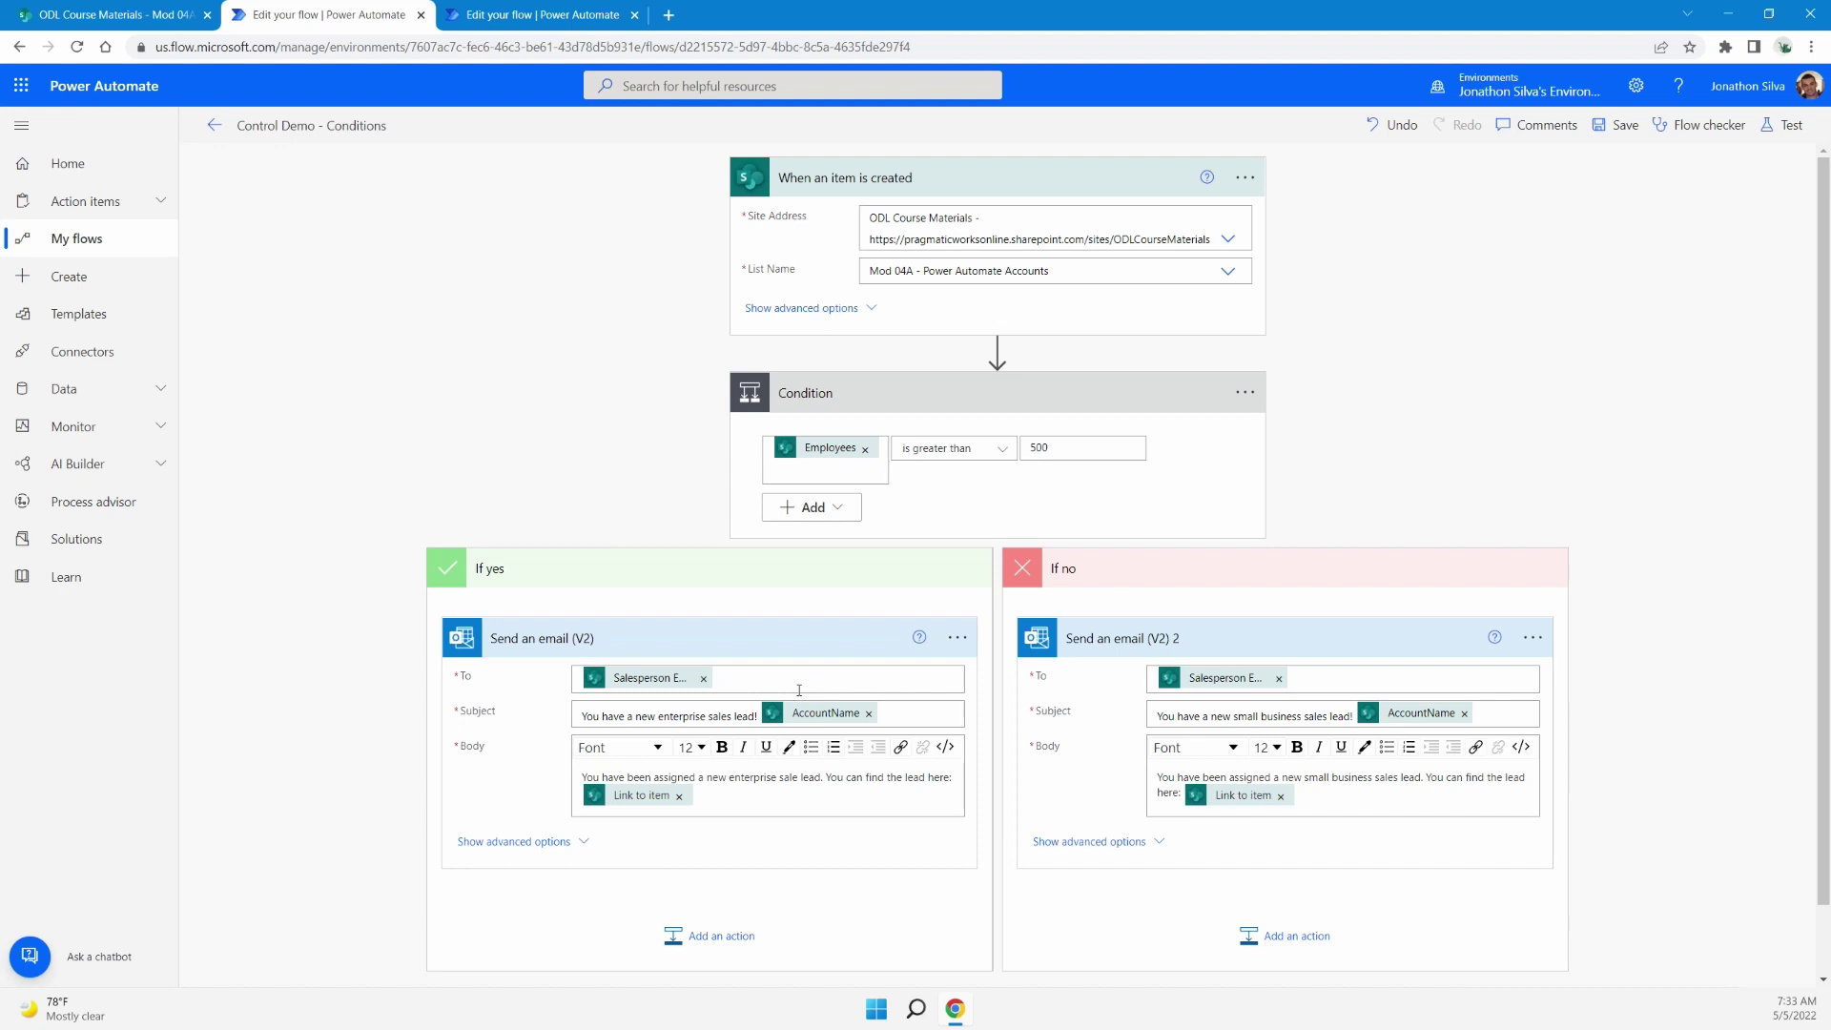
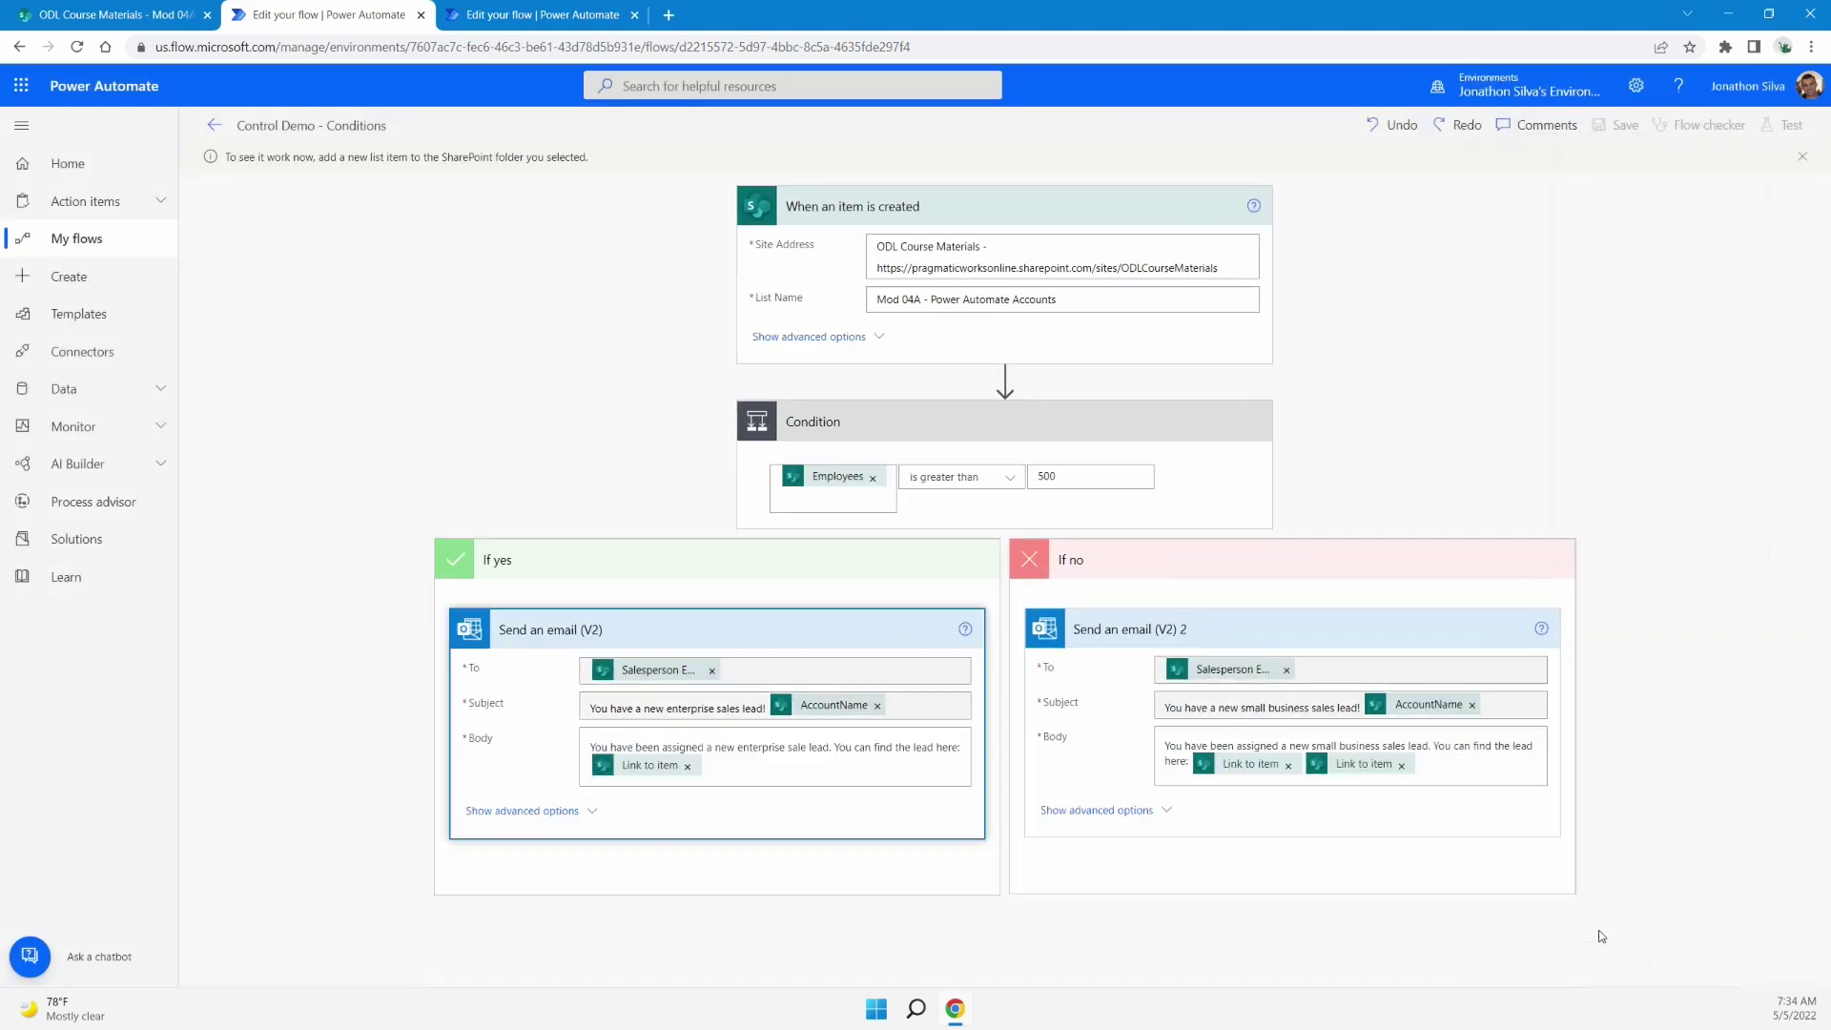
Start a new Pragmatic Works list item with classification Training Company and 40 employees
click(137, 7)
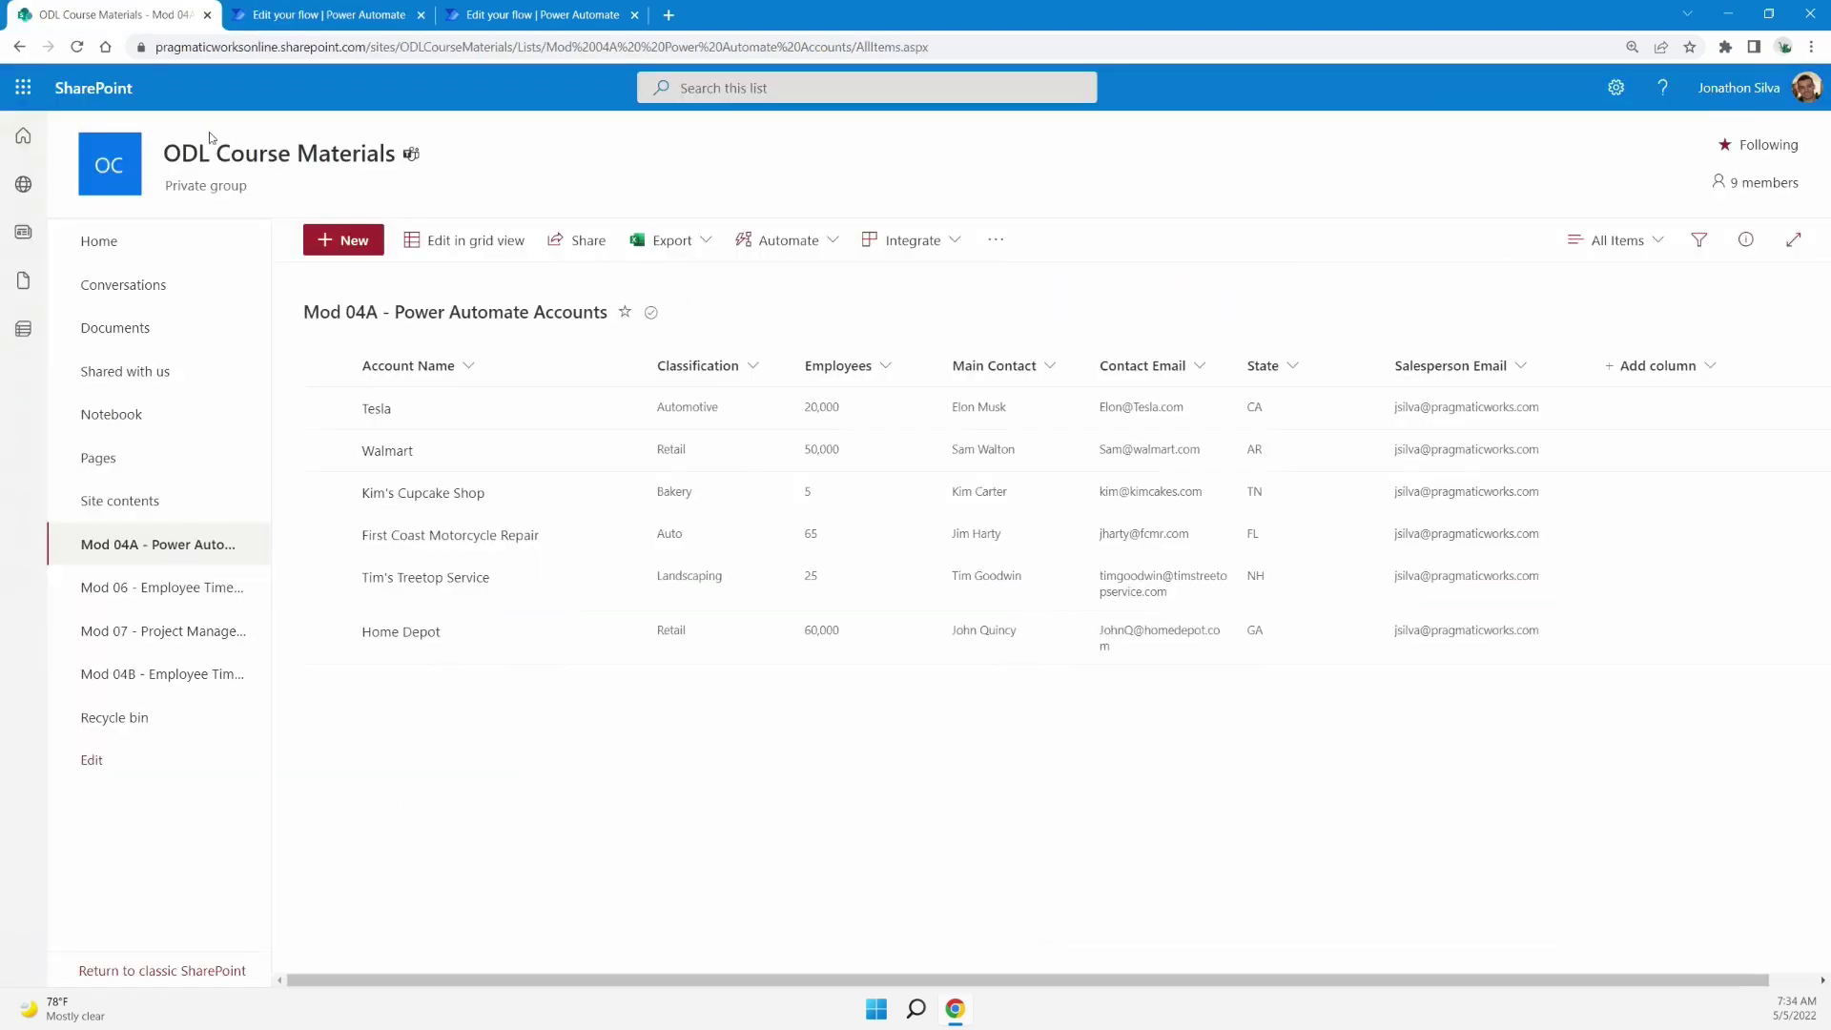
click(351, 246)
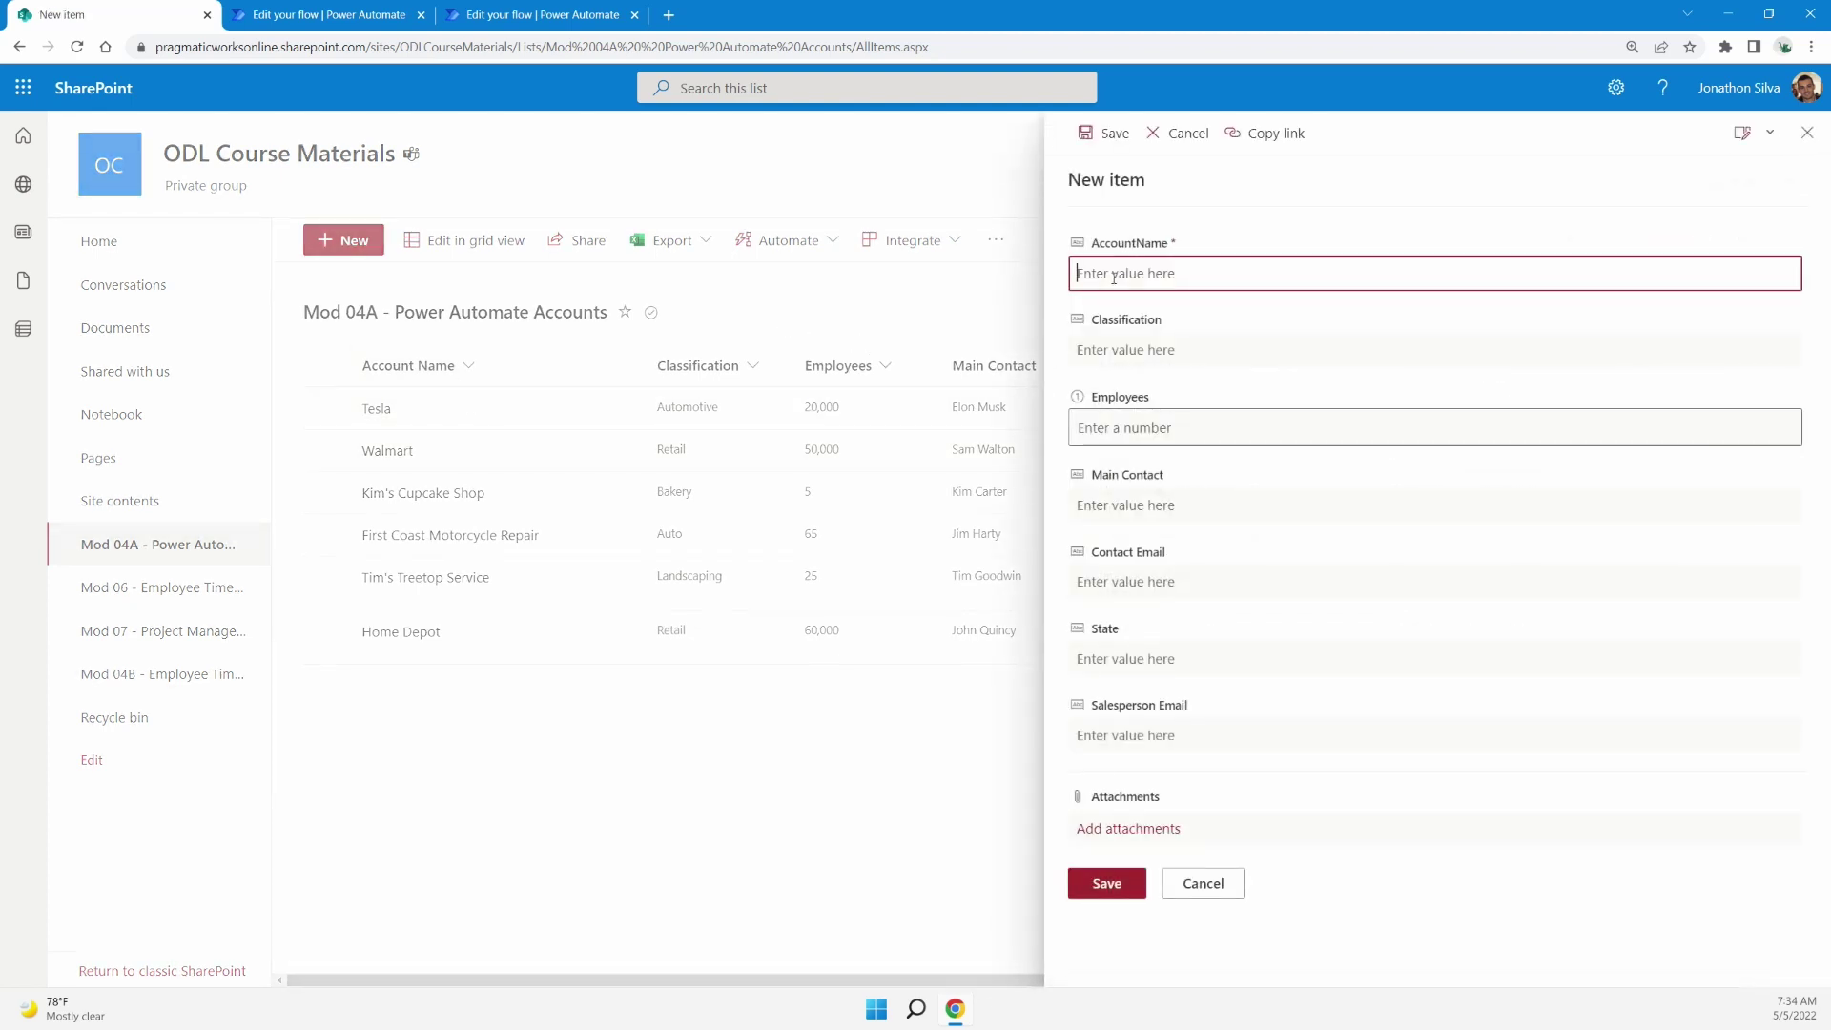
text(Pragmatic Works)
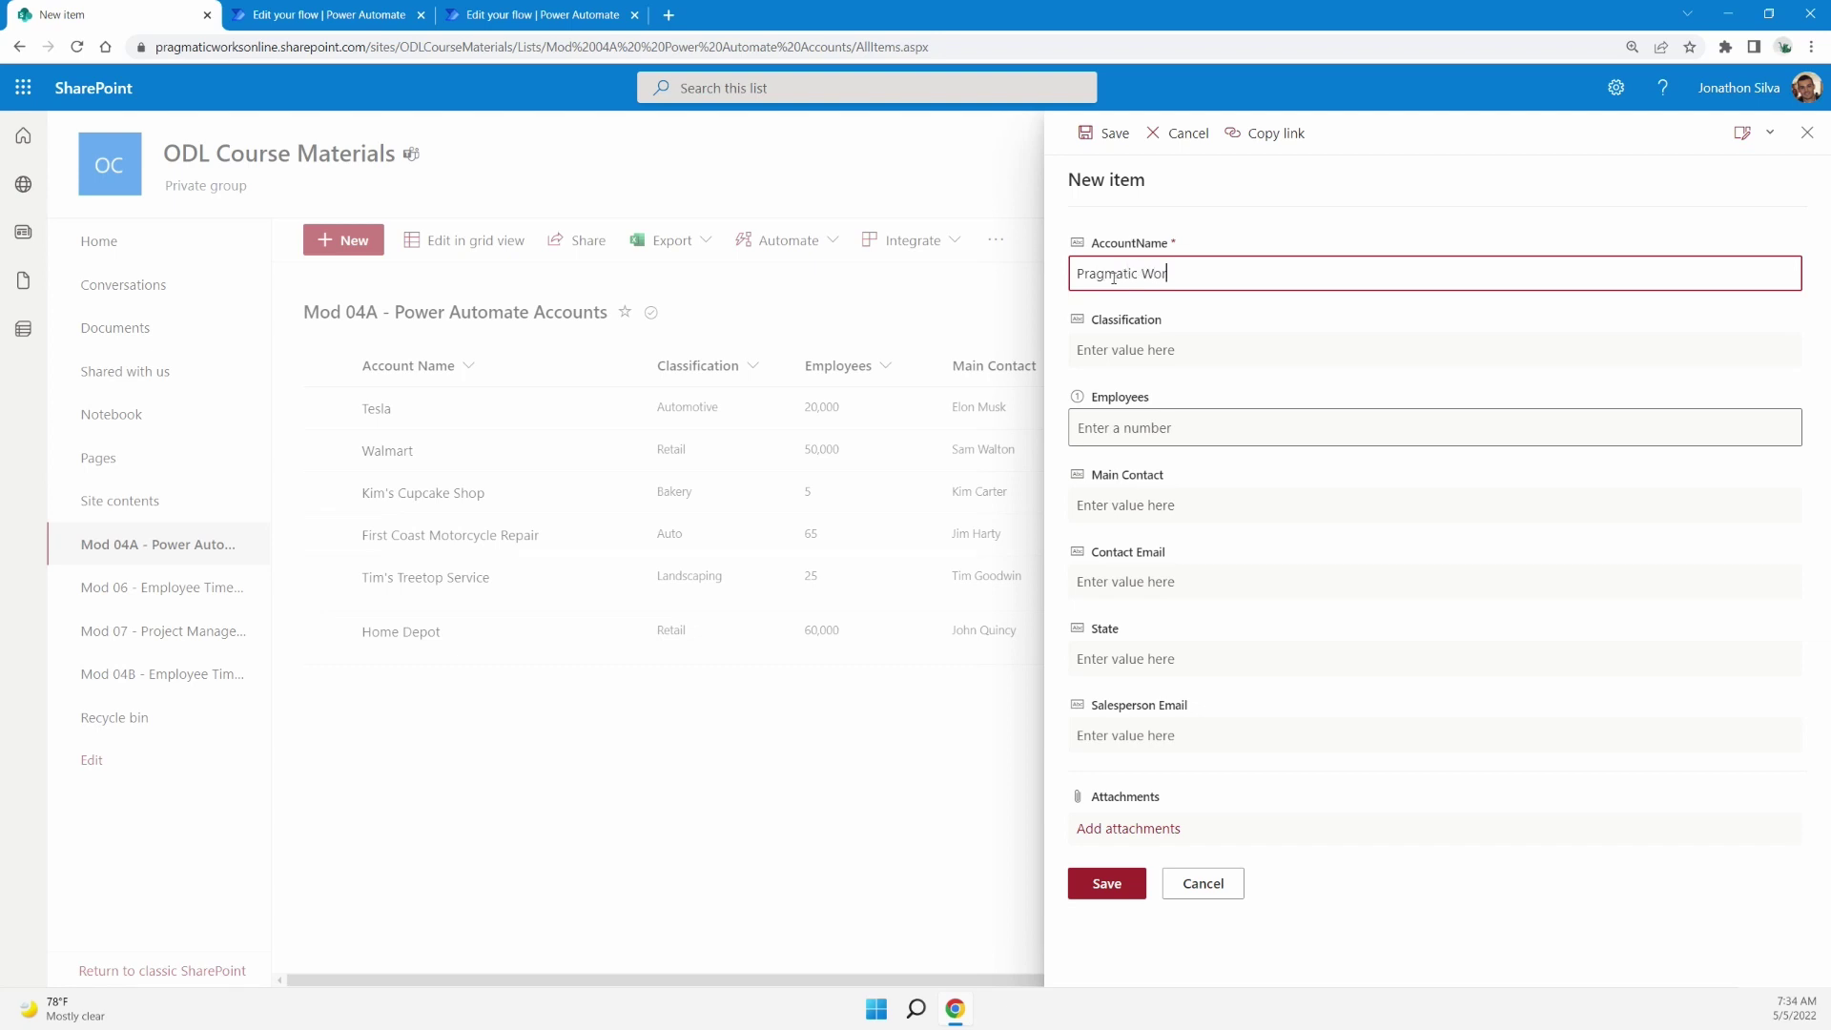
click(1140, 350)
text(Te)
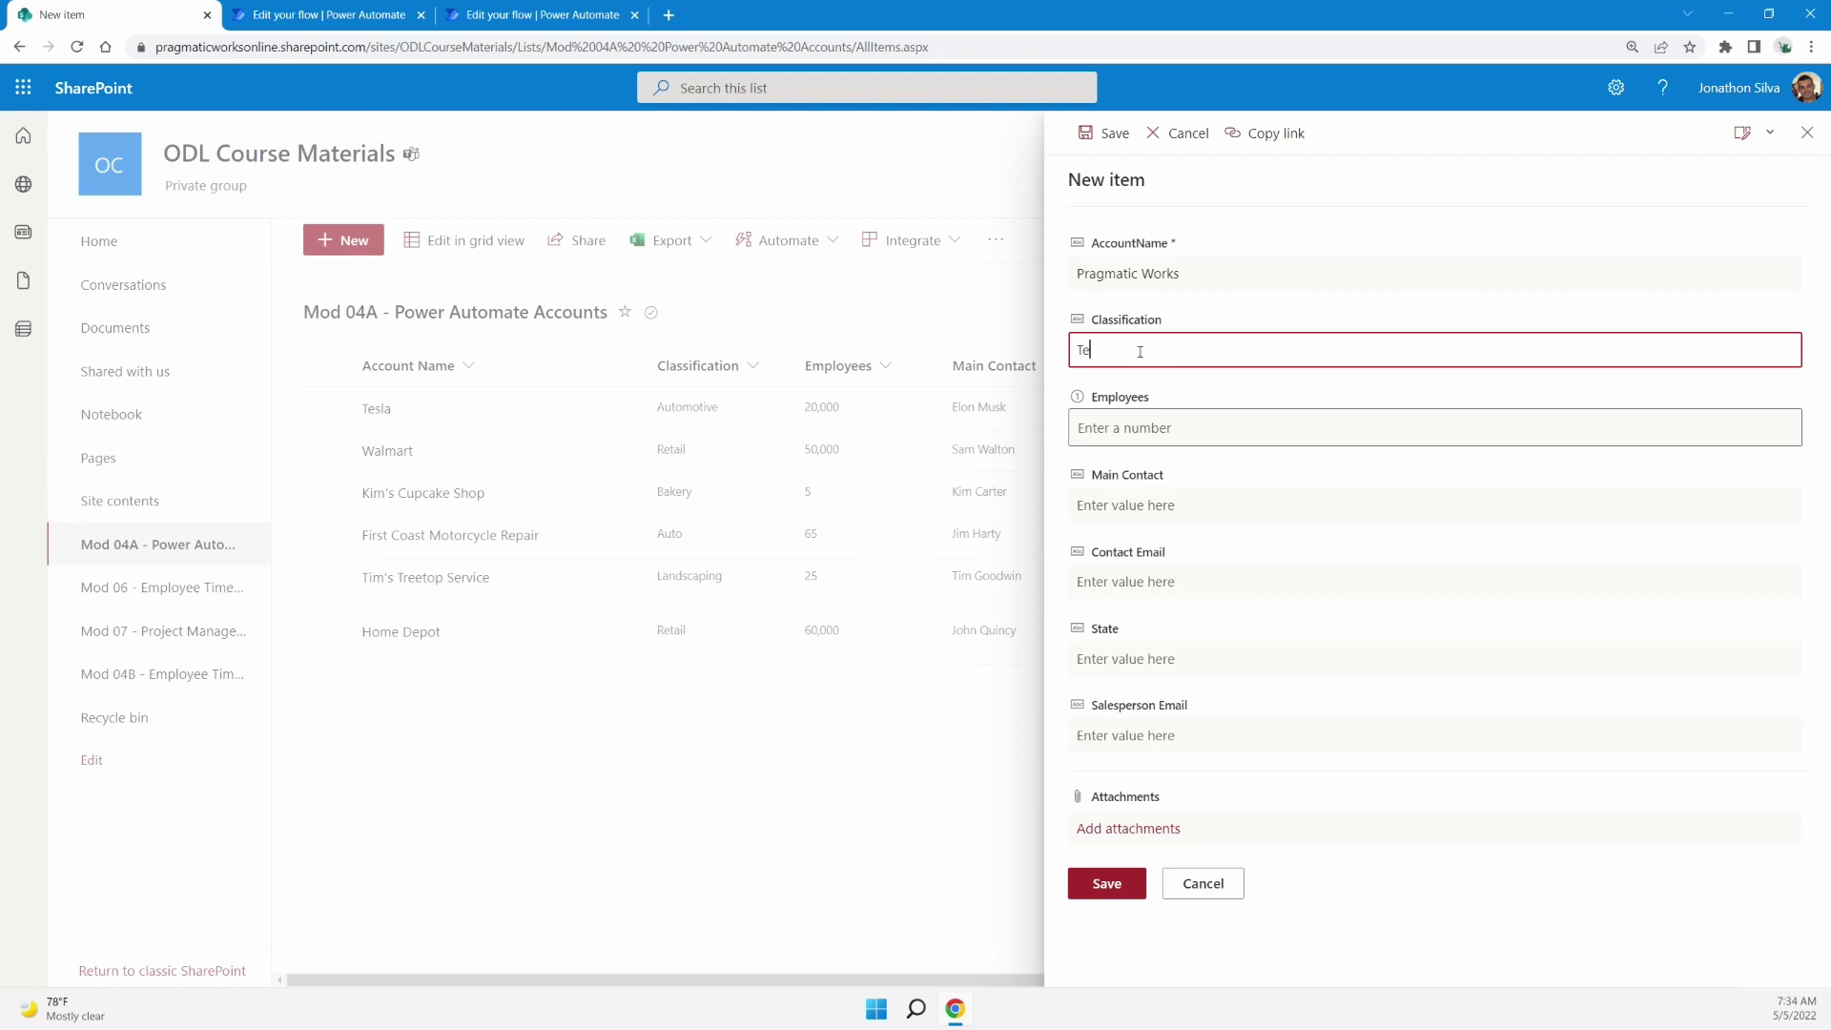
key(BackSpace)
text(raining Company)
click(1168, 429)
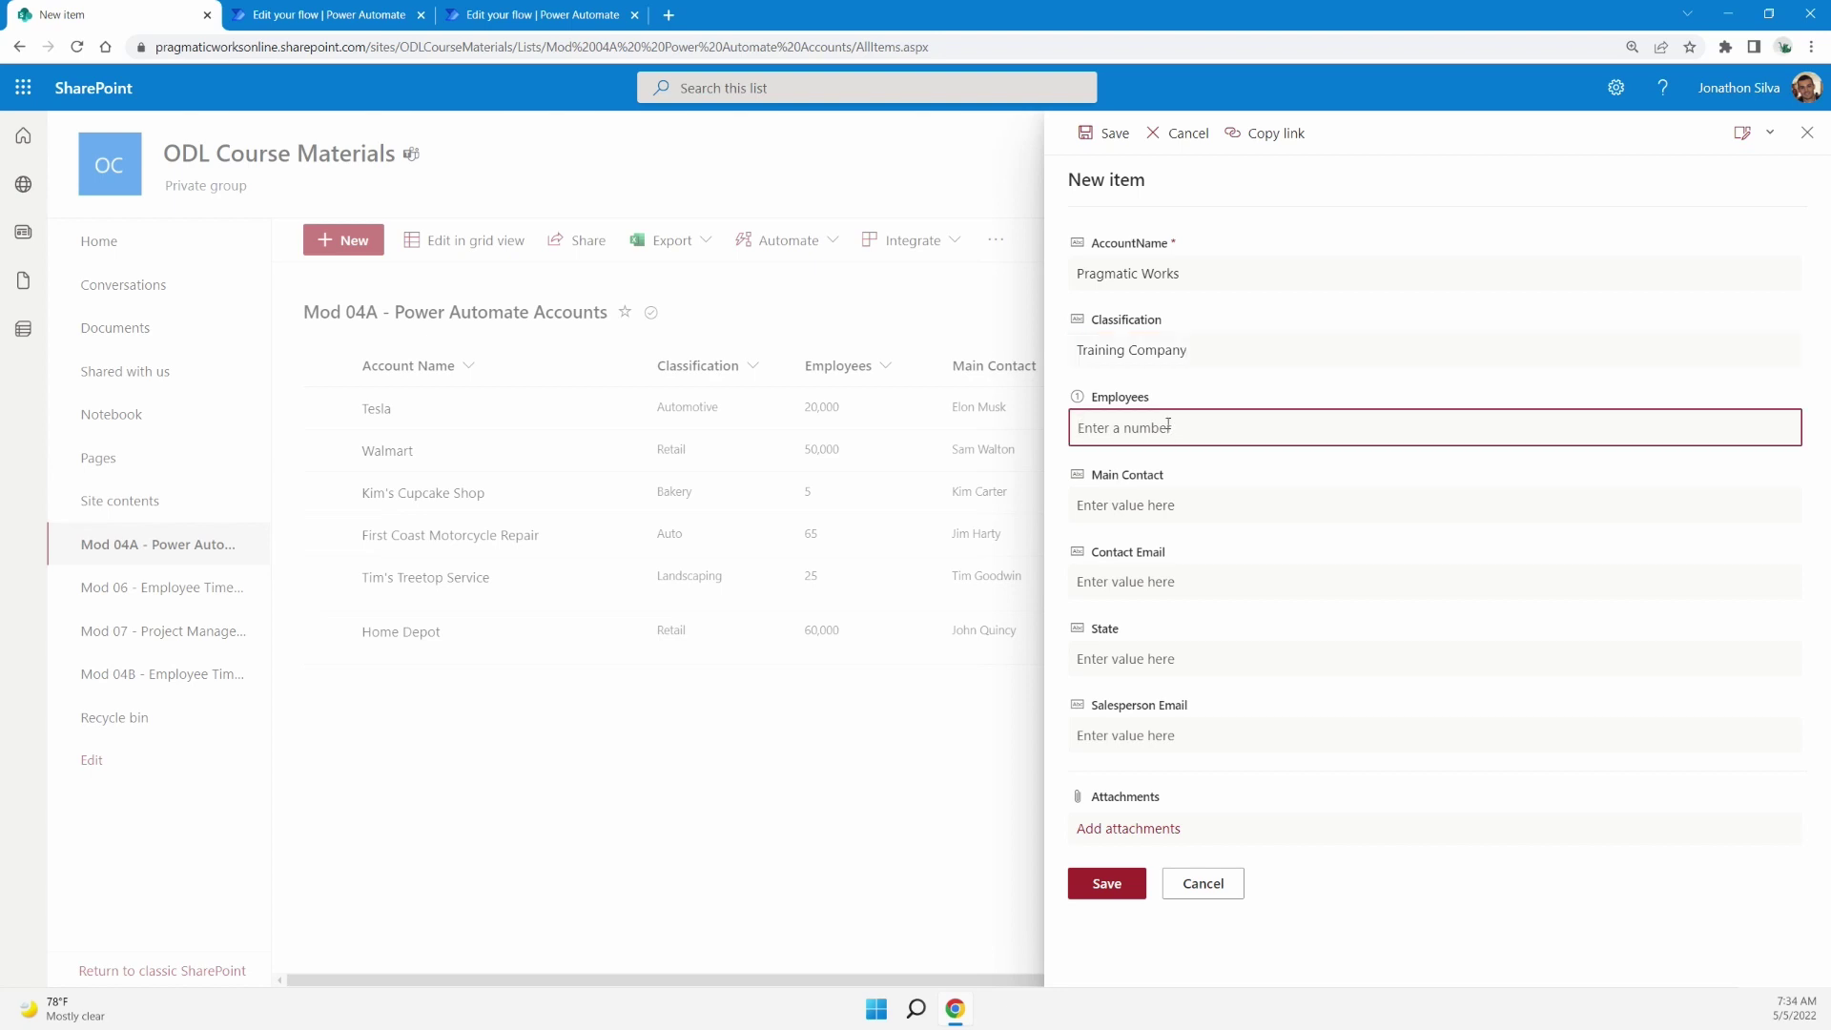
text(50)
key(BackSpace)
key(BackSpace)
text(40)
Fill in the main contact's name and e-mail, state FL and salesperson e-mail, then save
click(1205, 502)
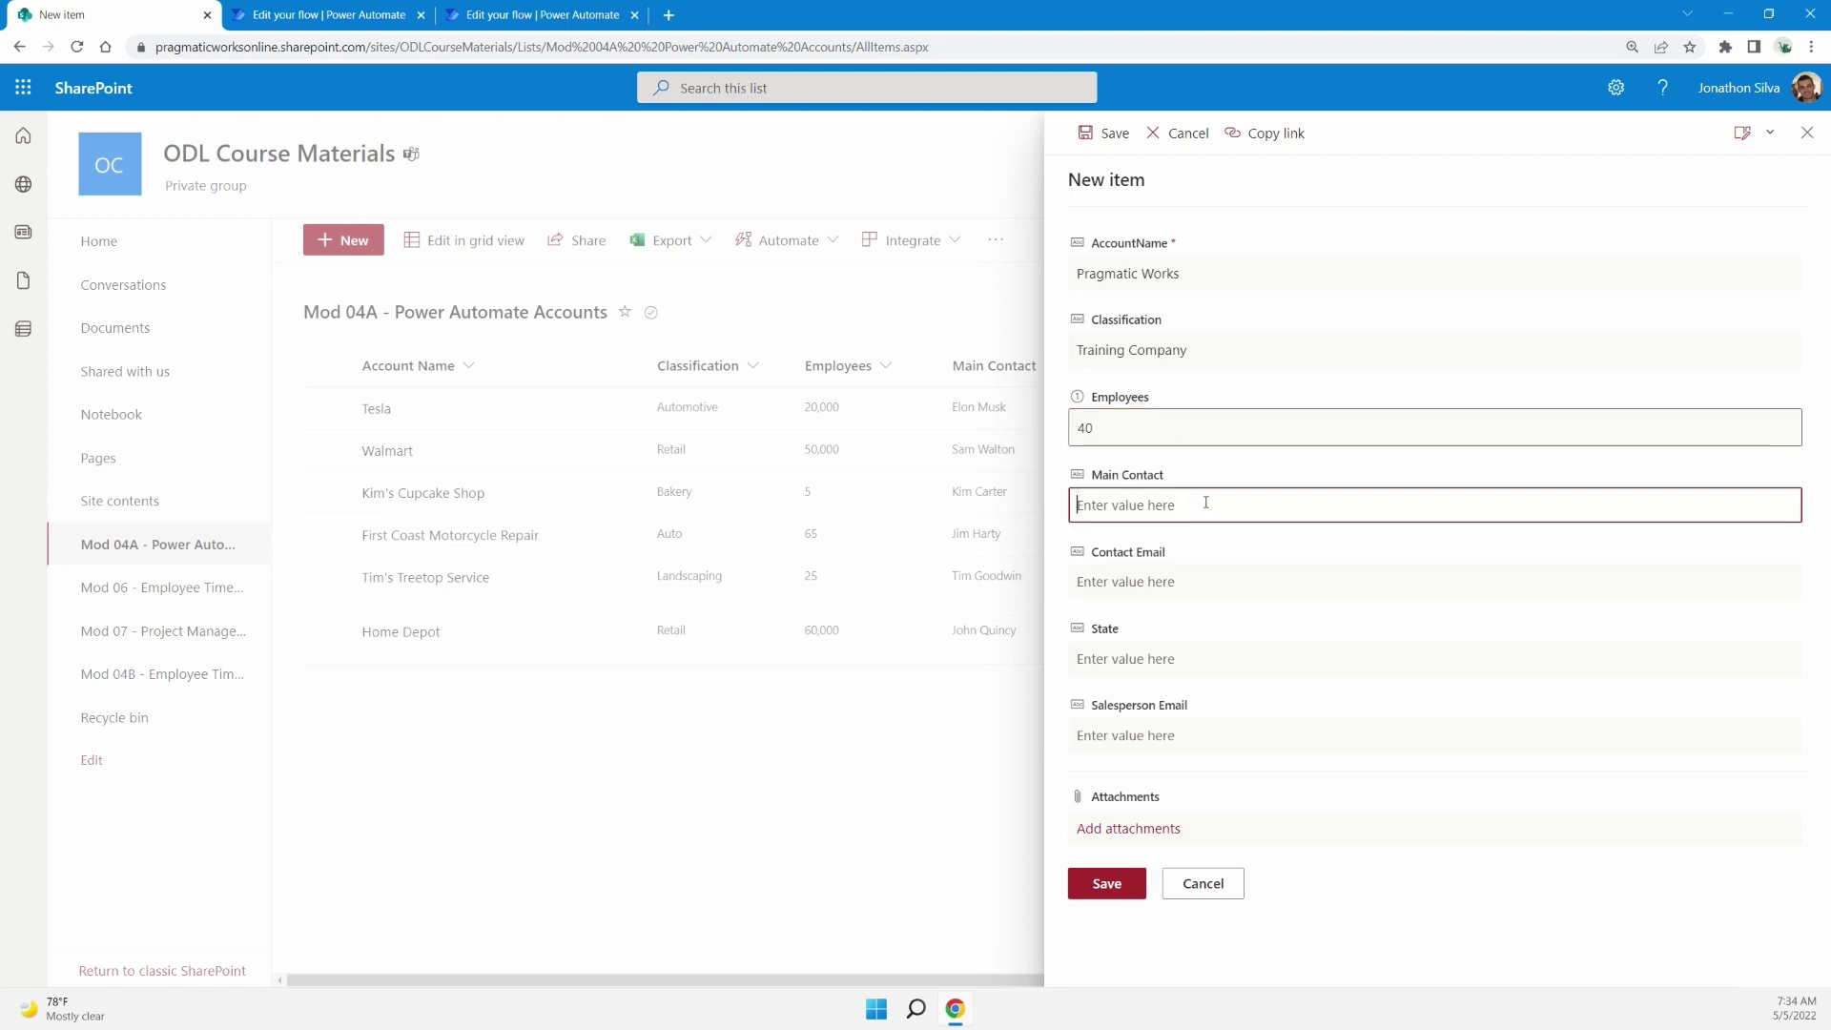
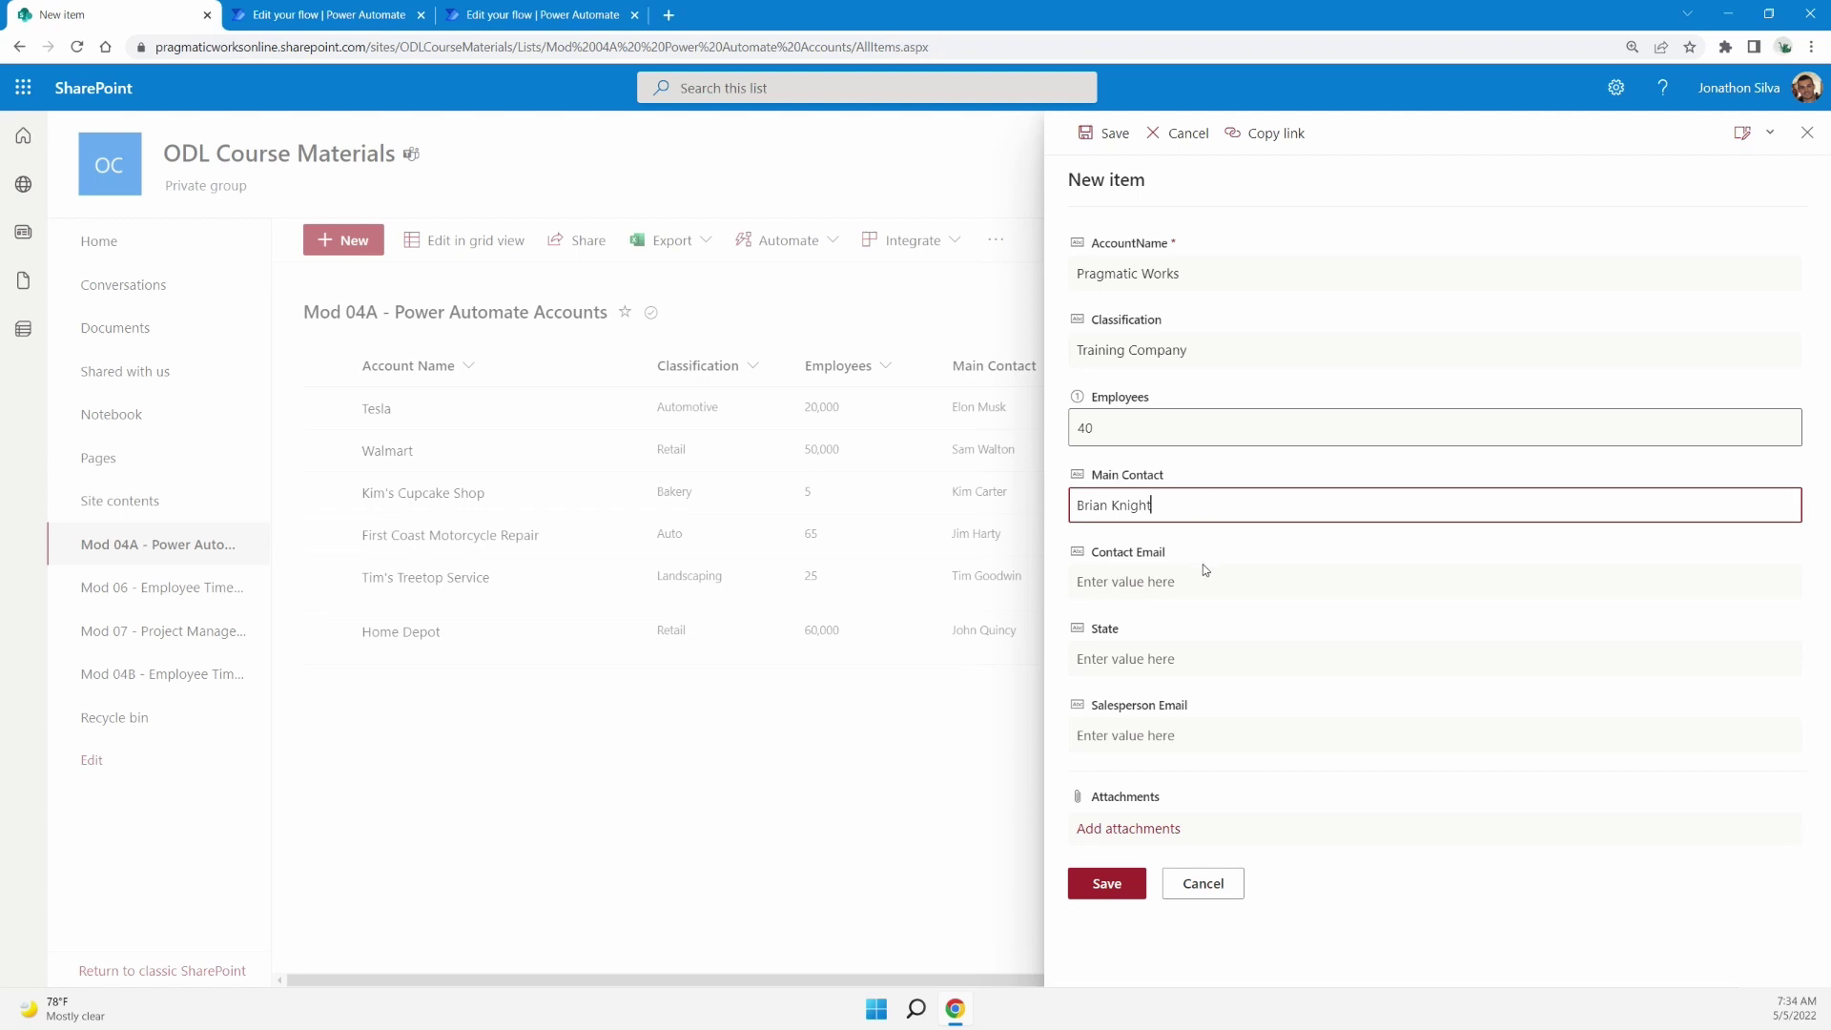
click(1201, 577)
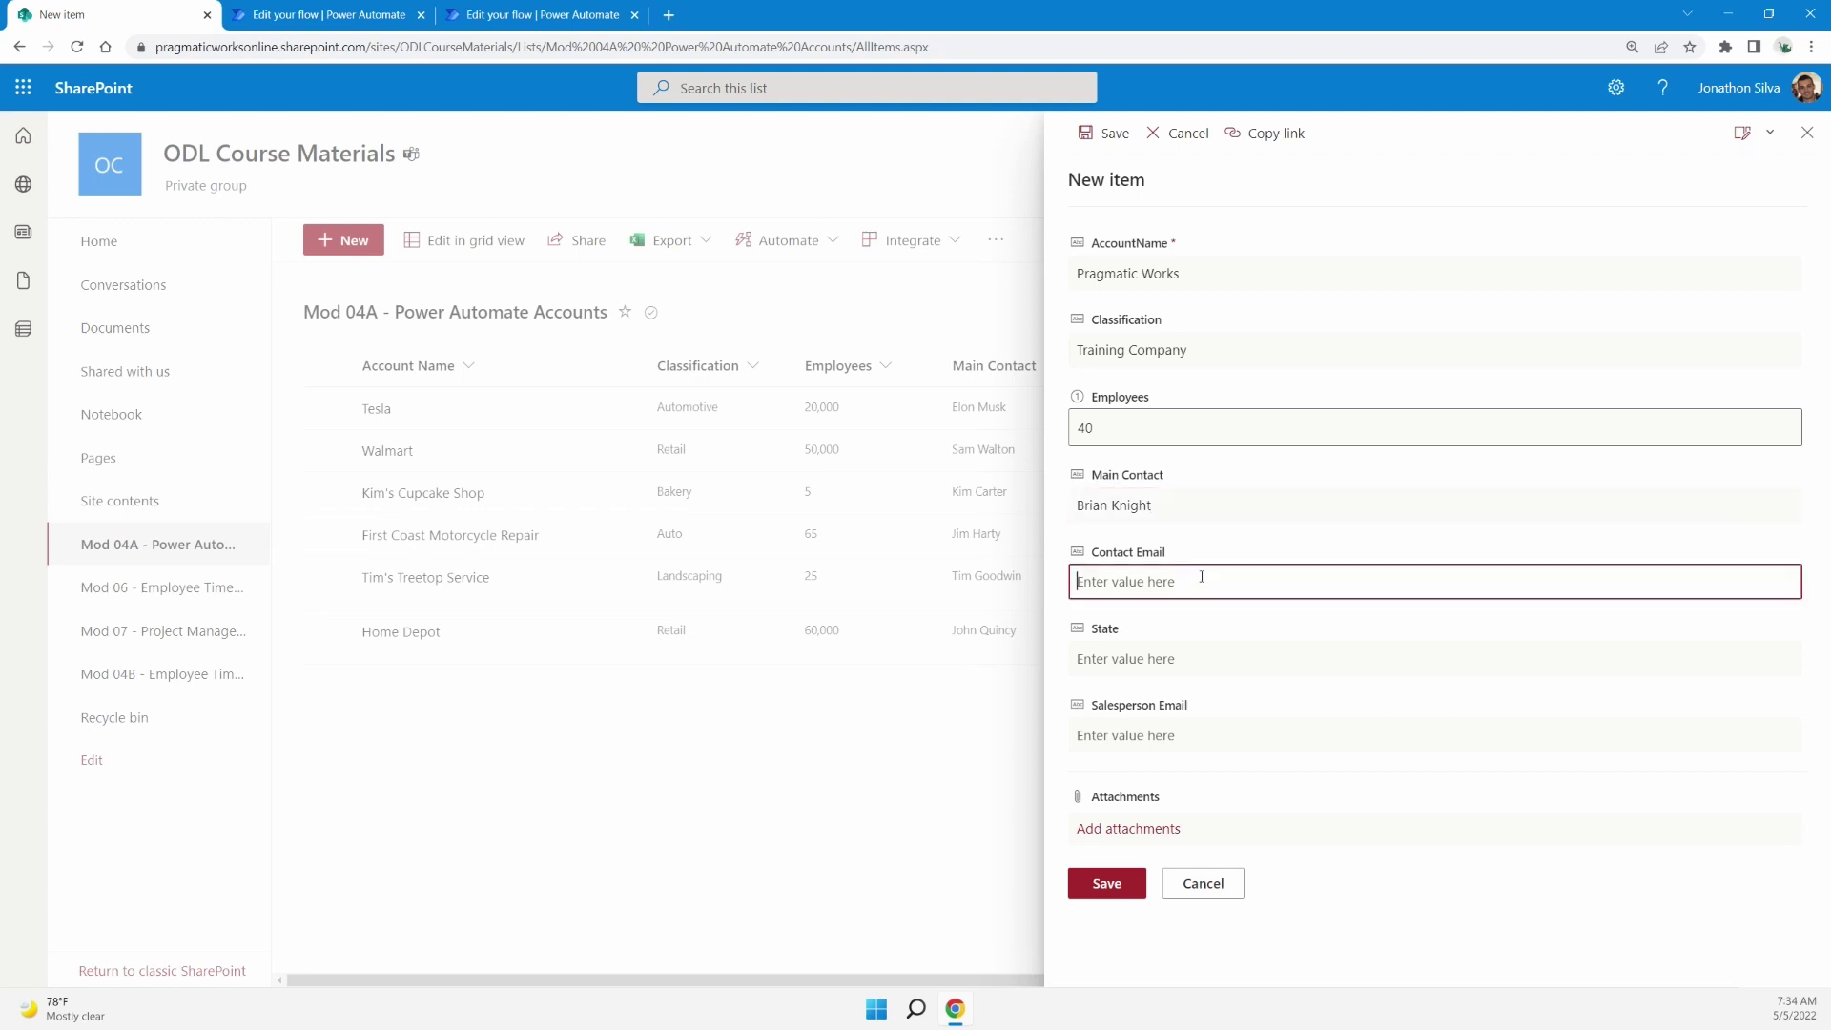
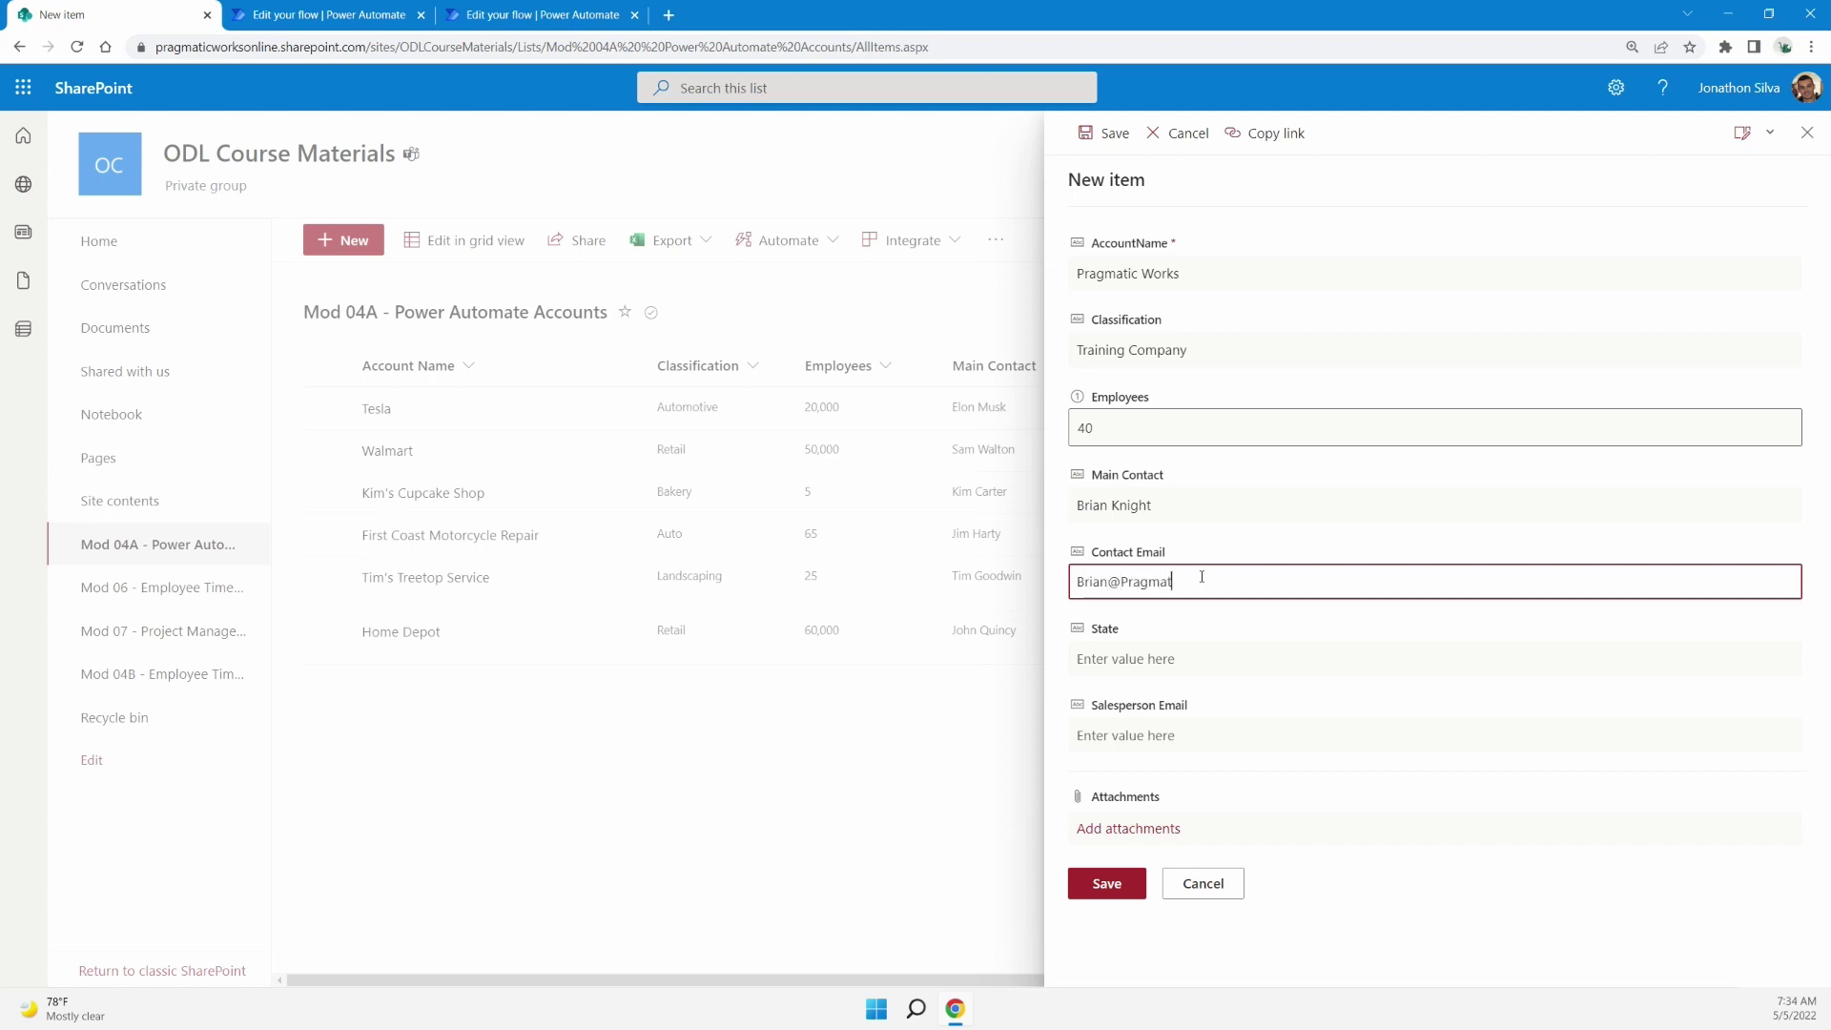
click(1154, 660)
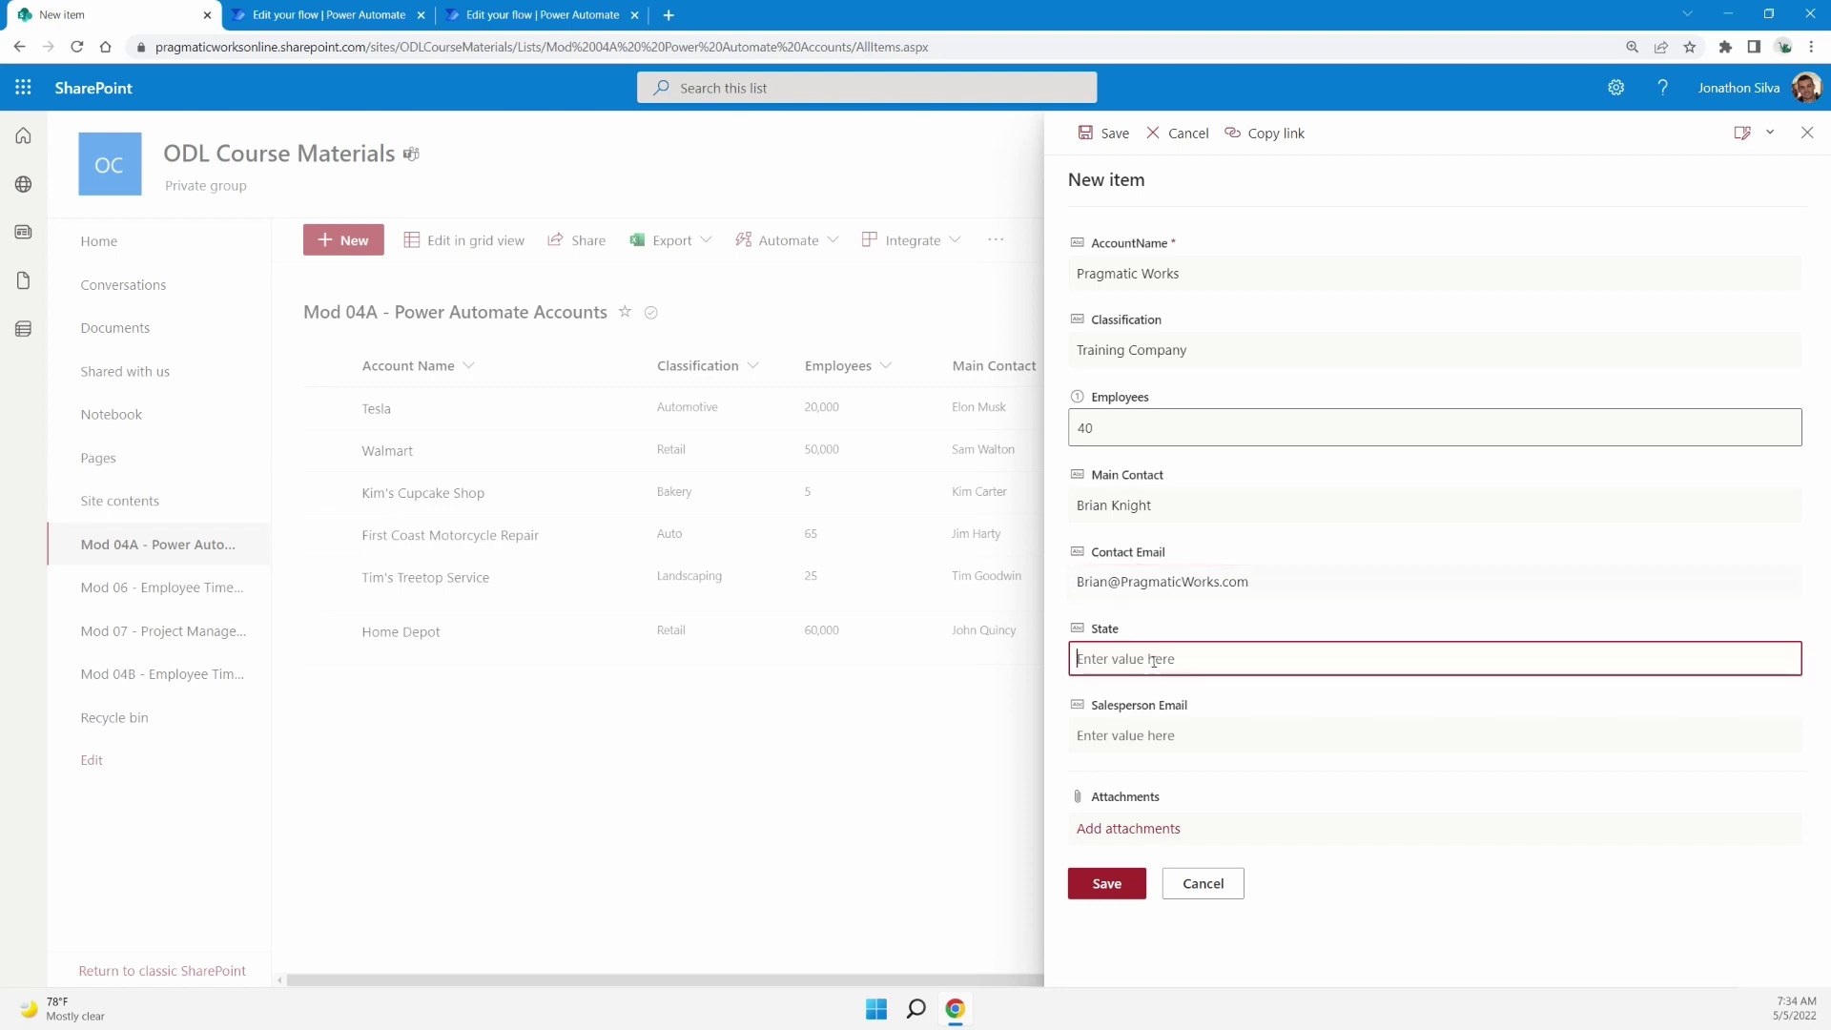
text(FL)
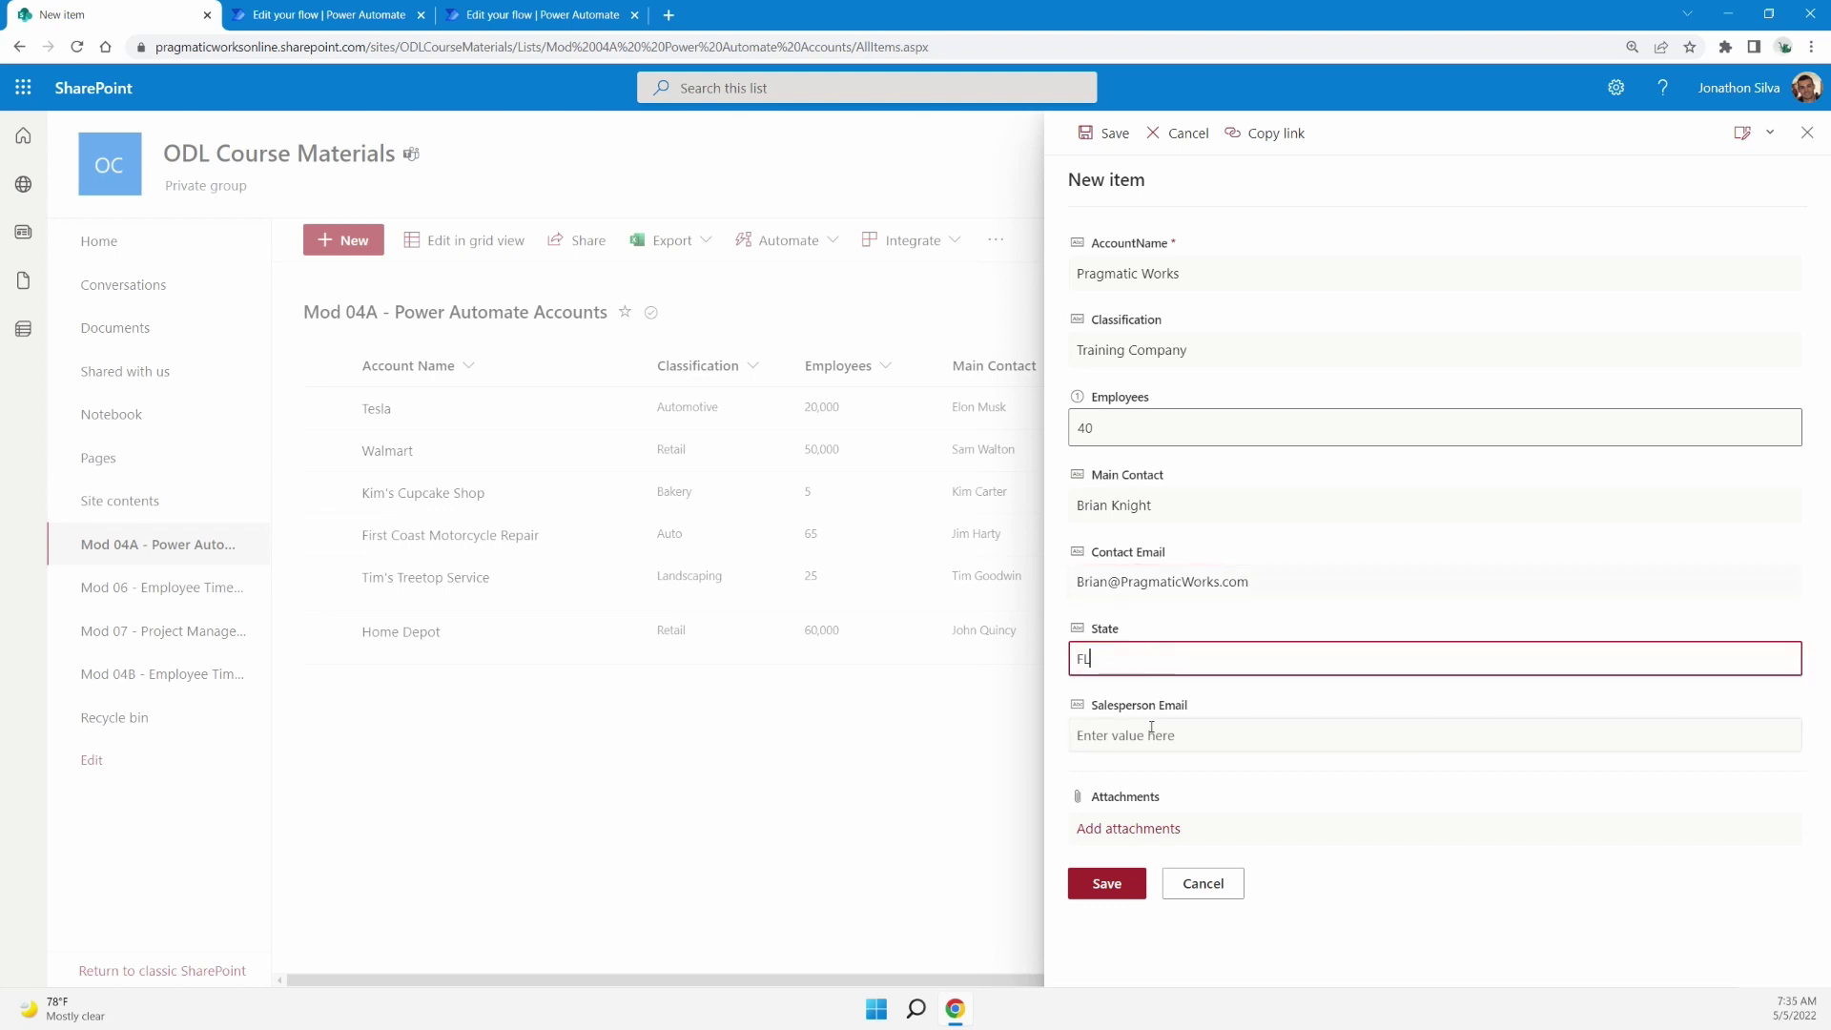
click(1154, 735)
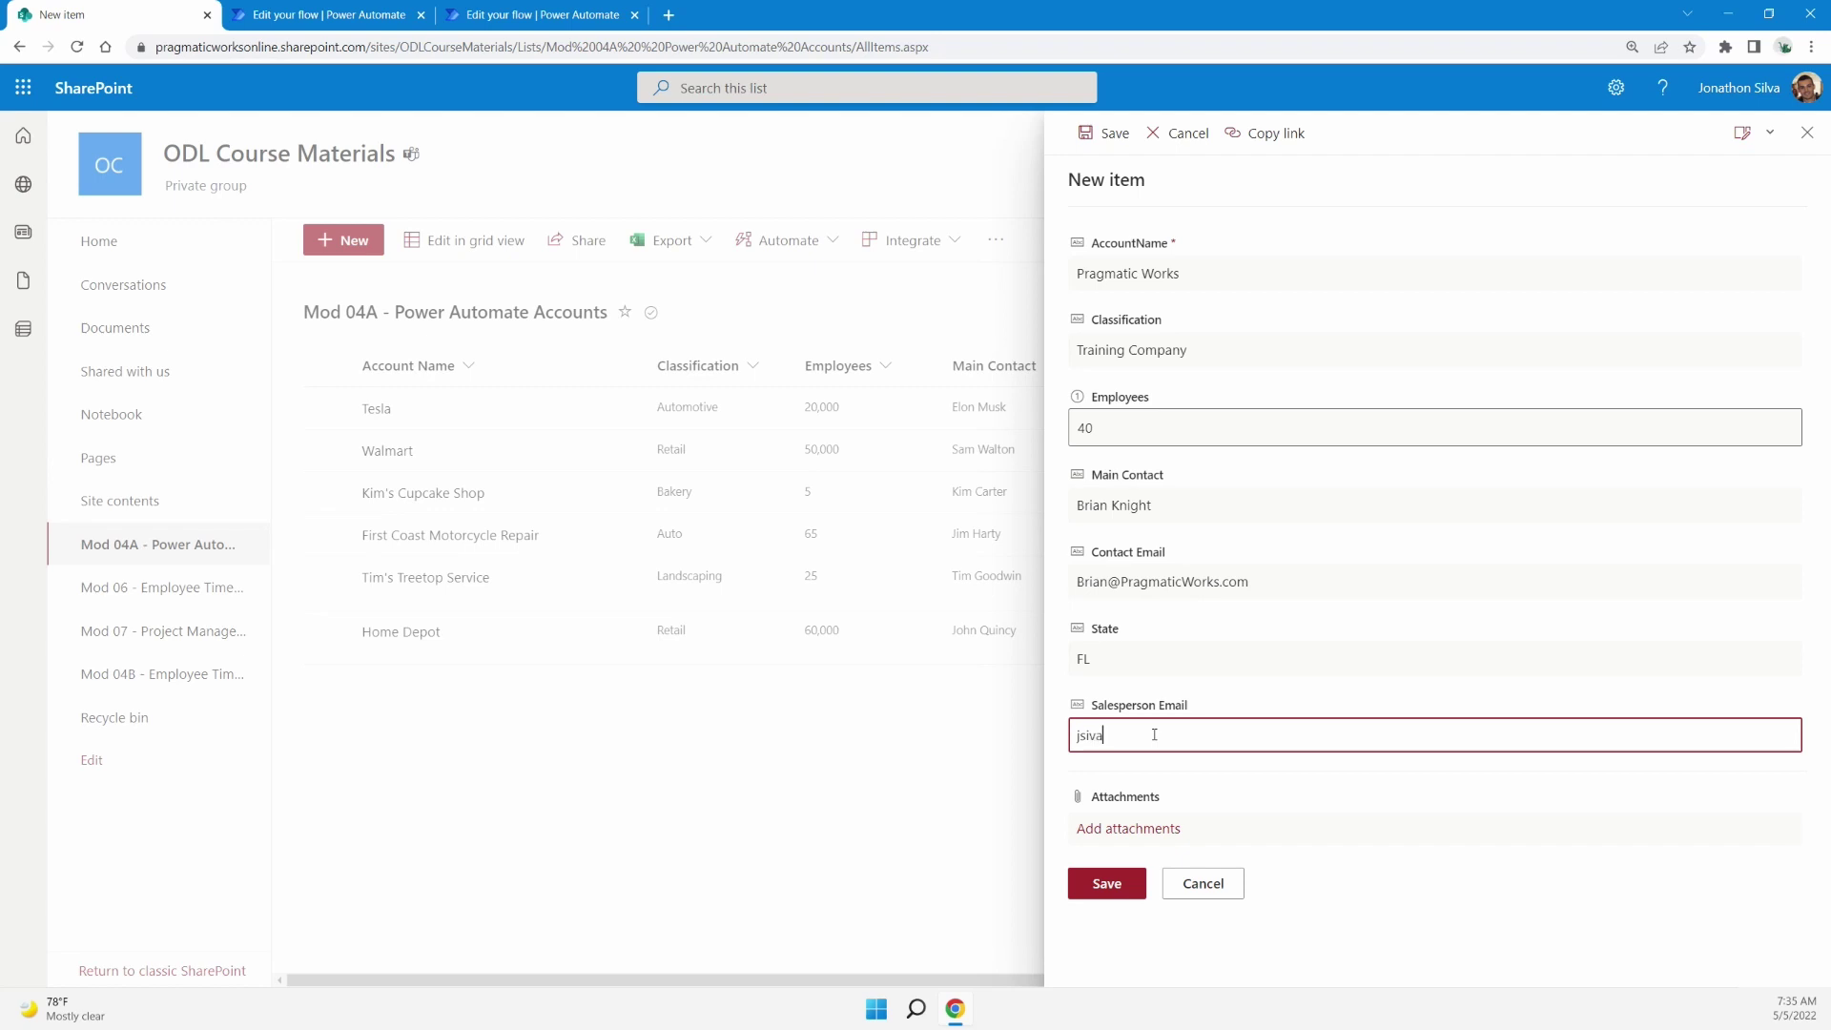
click(1108, 884)
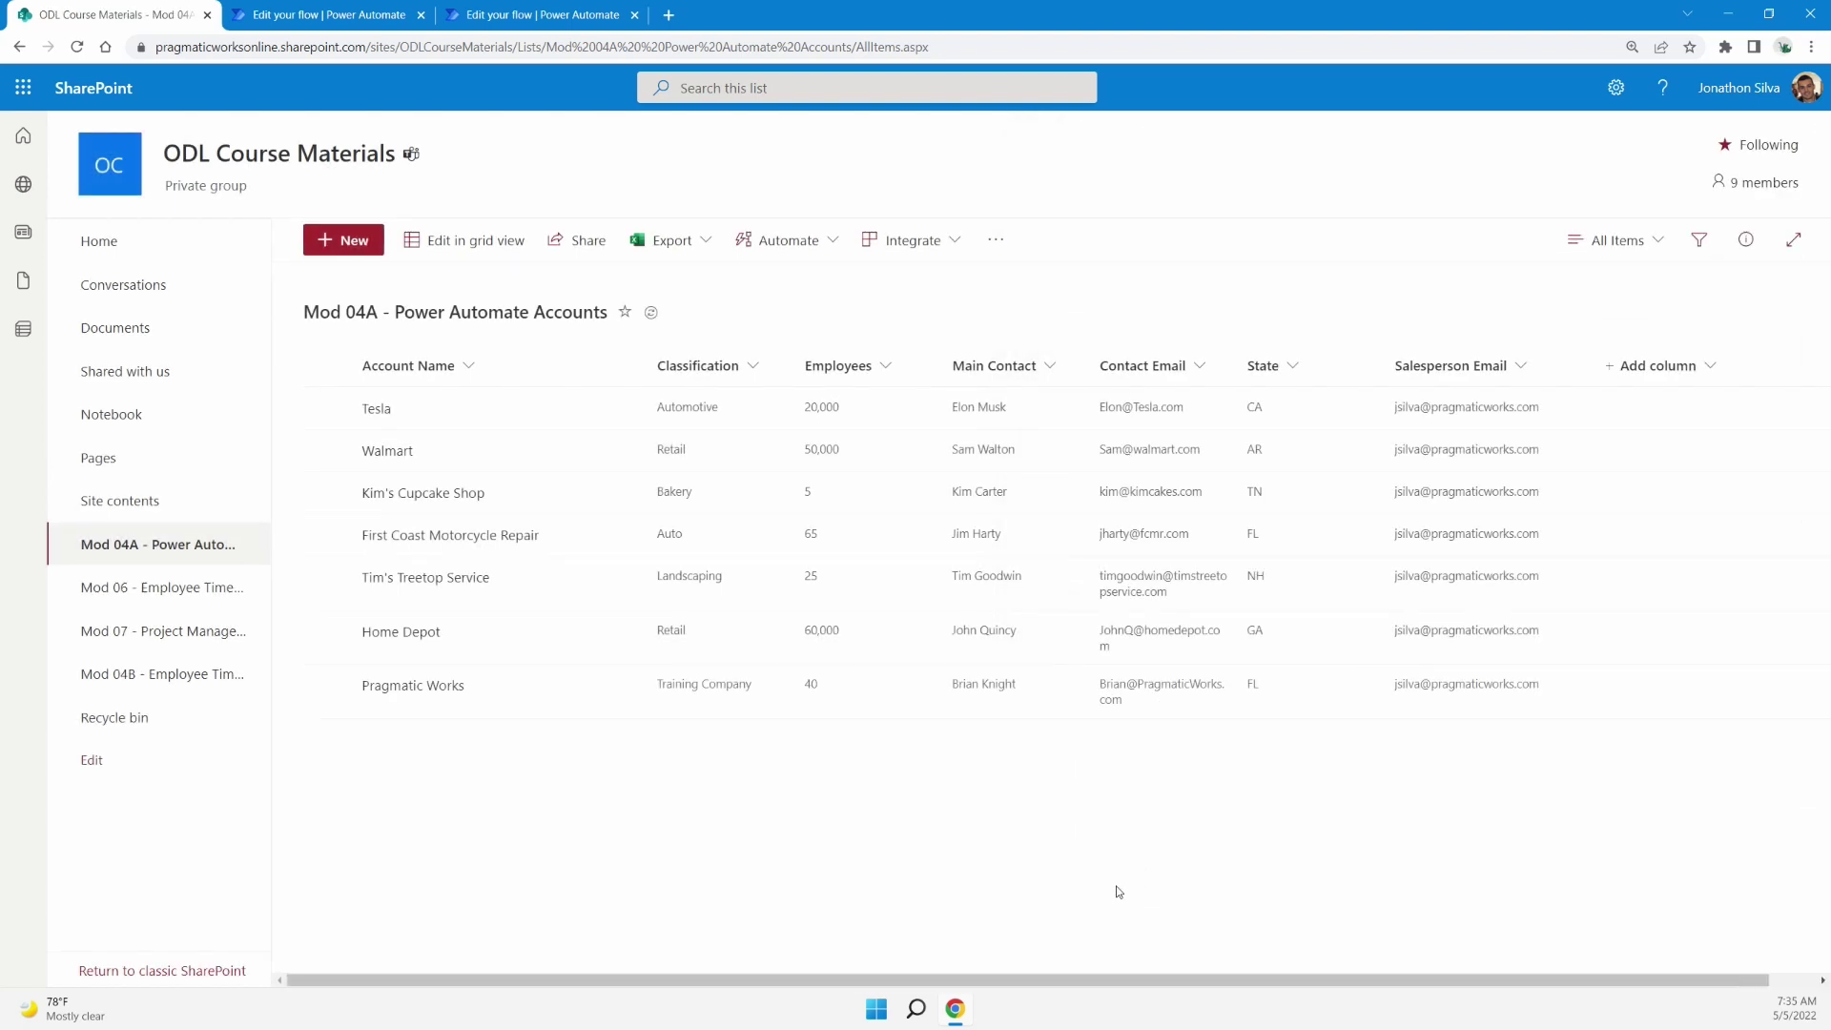
Read the Pragmatic Works small business sales lead email, then return to the flow run
click(295, 12)
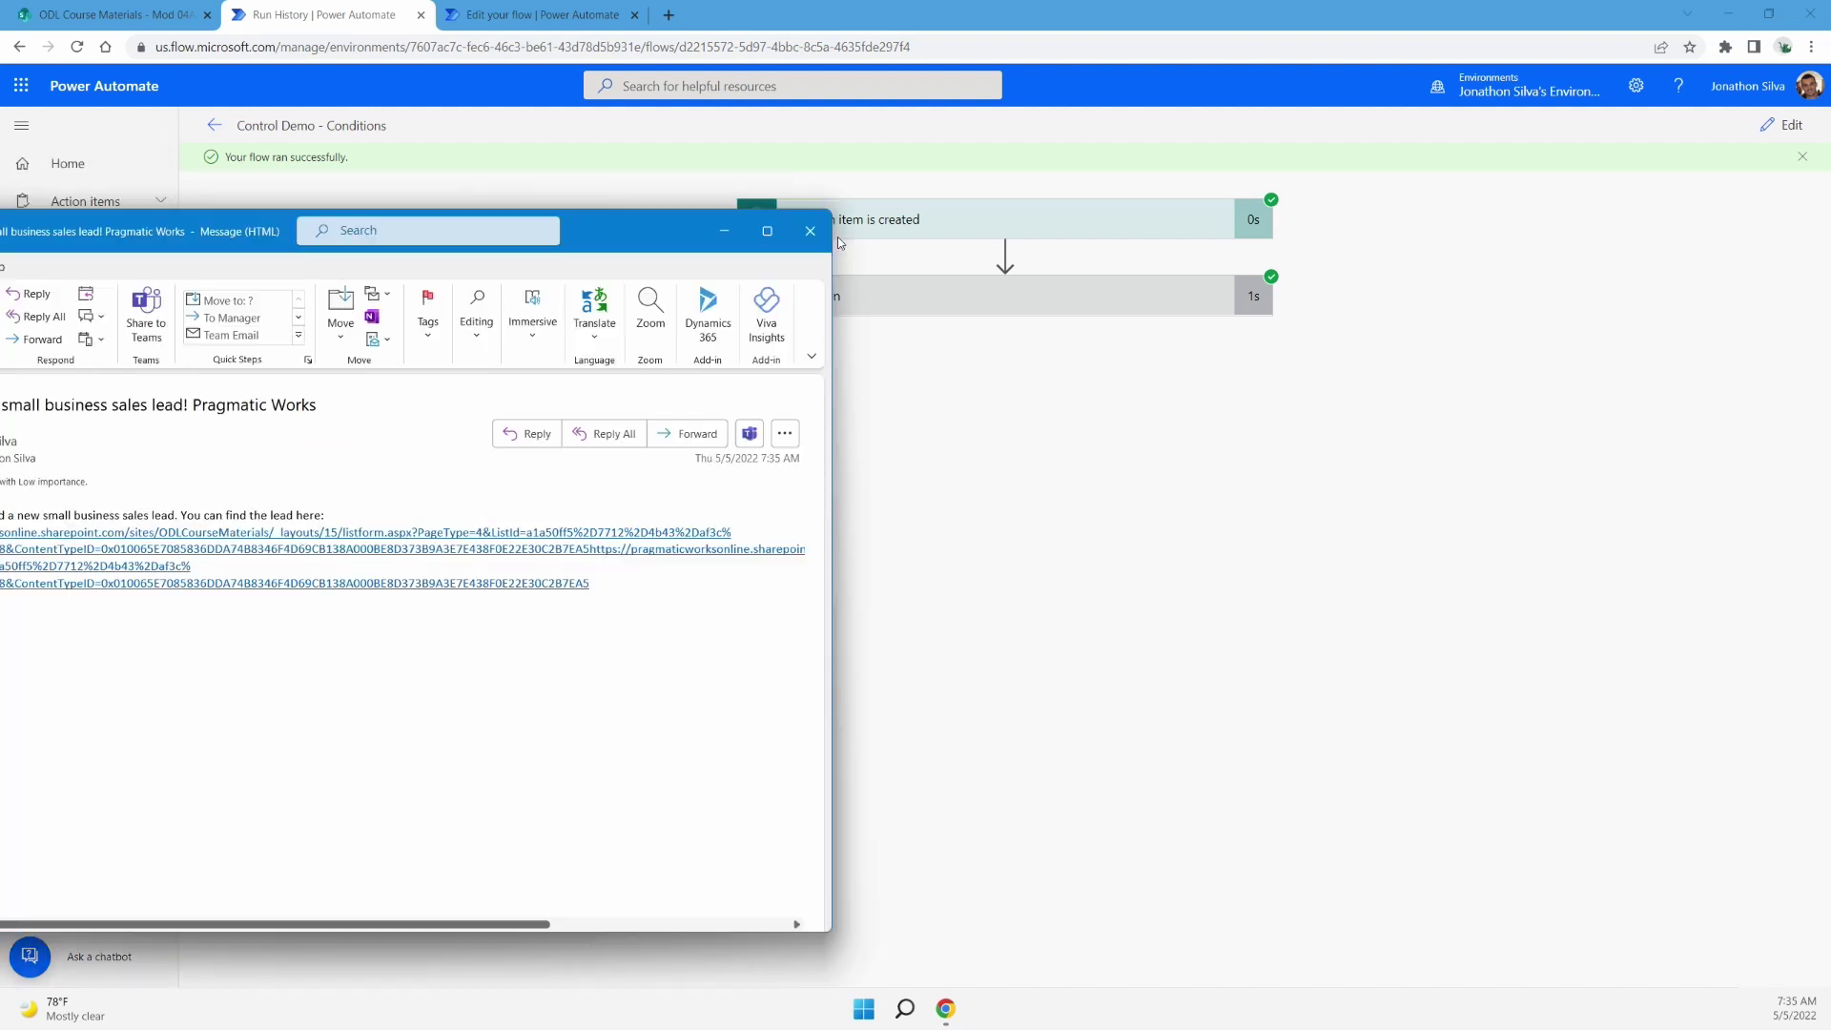
drag(594, 229, 1305, 229)
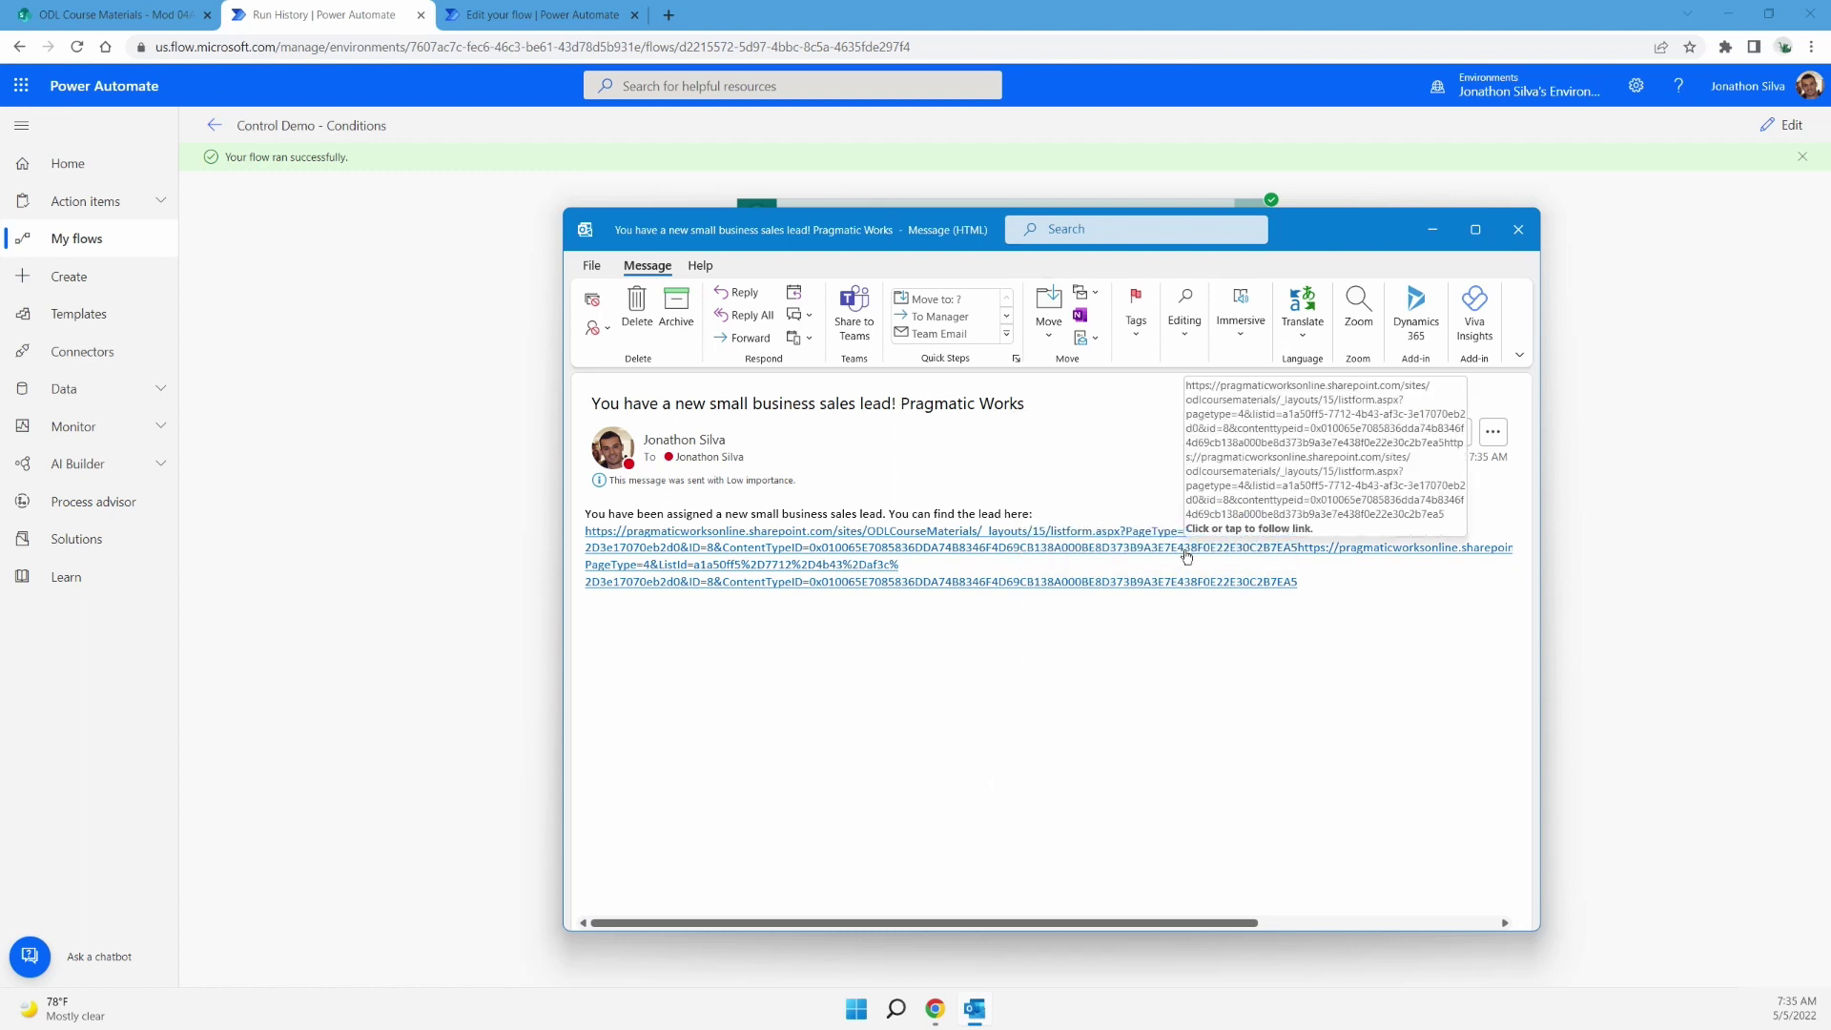
click(298, 11)
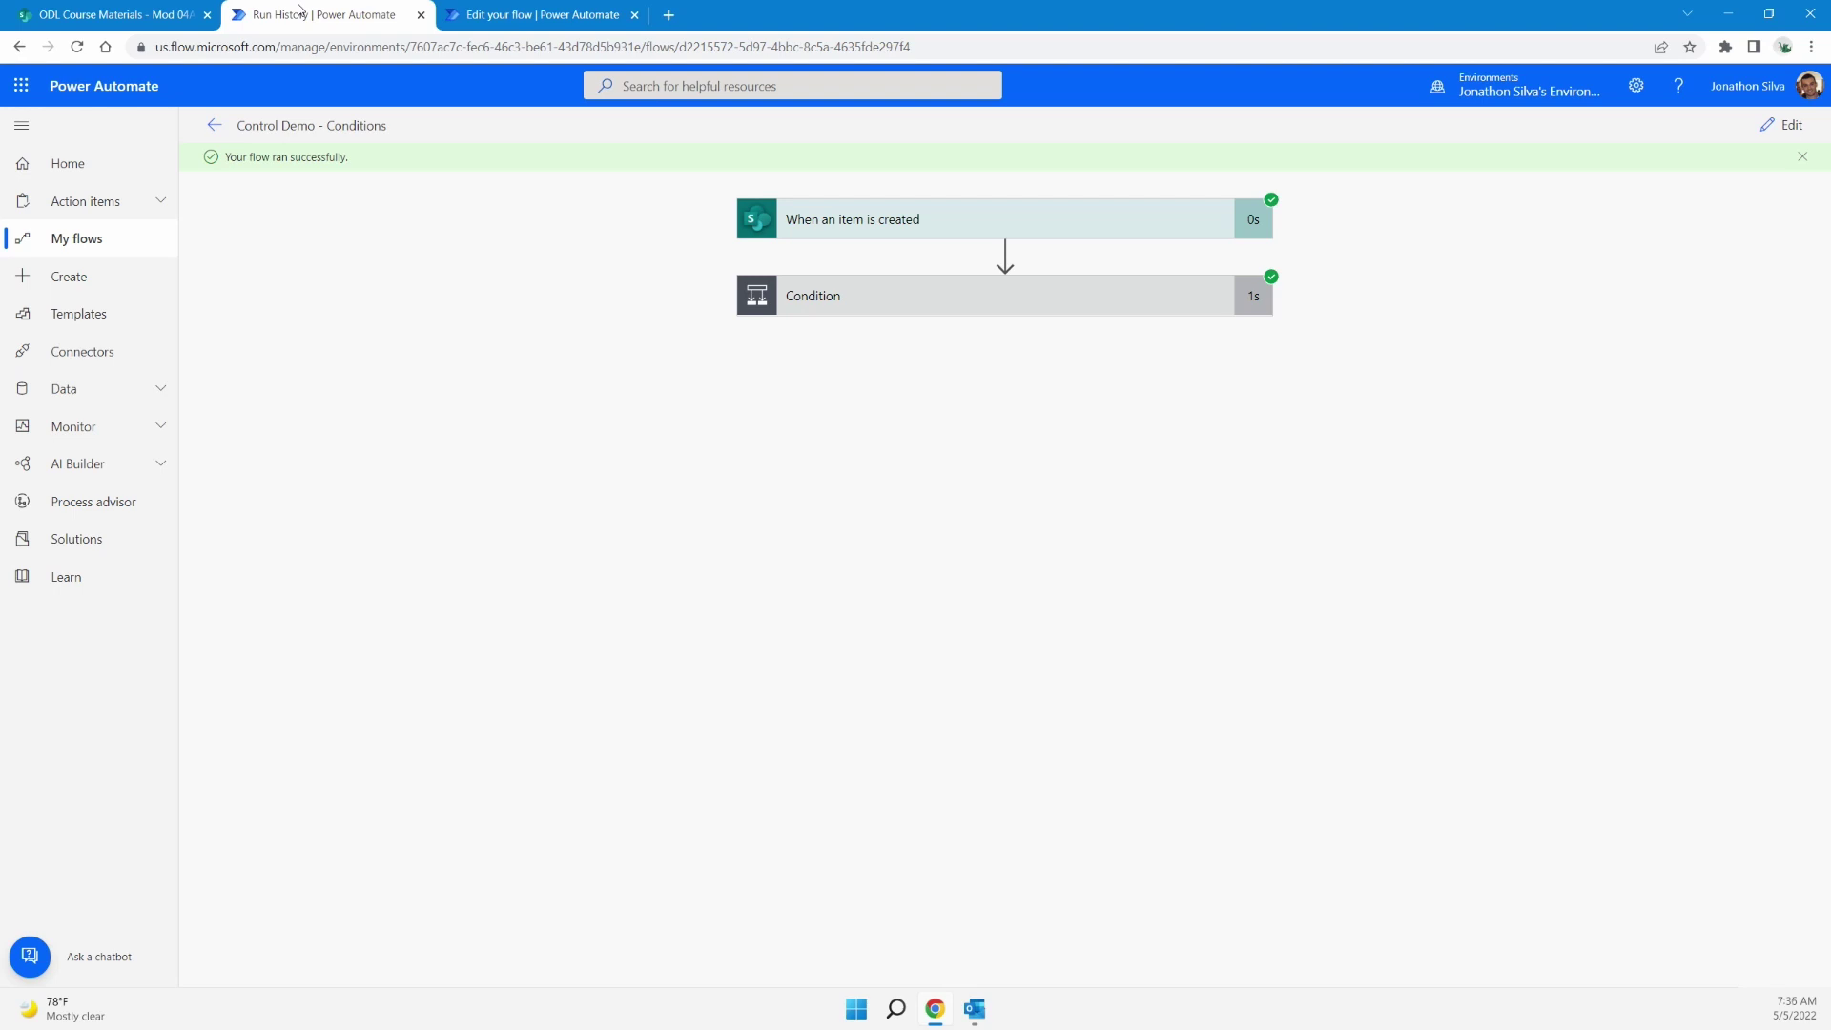
Check the Condition step's false result in the Conditions run, then return to the Switch flow editor
click(507, 18)
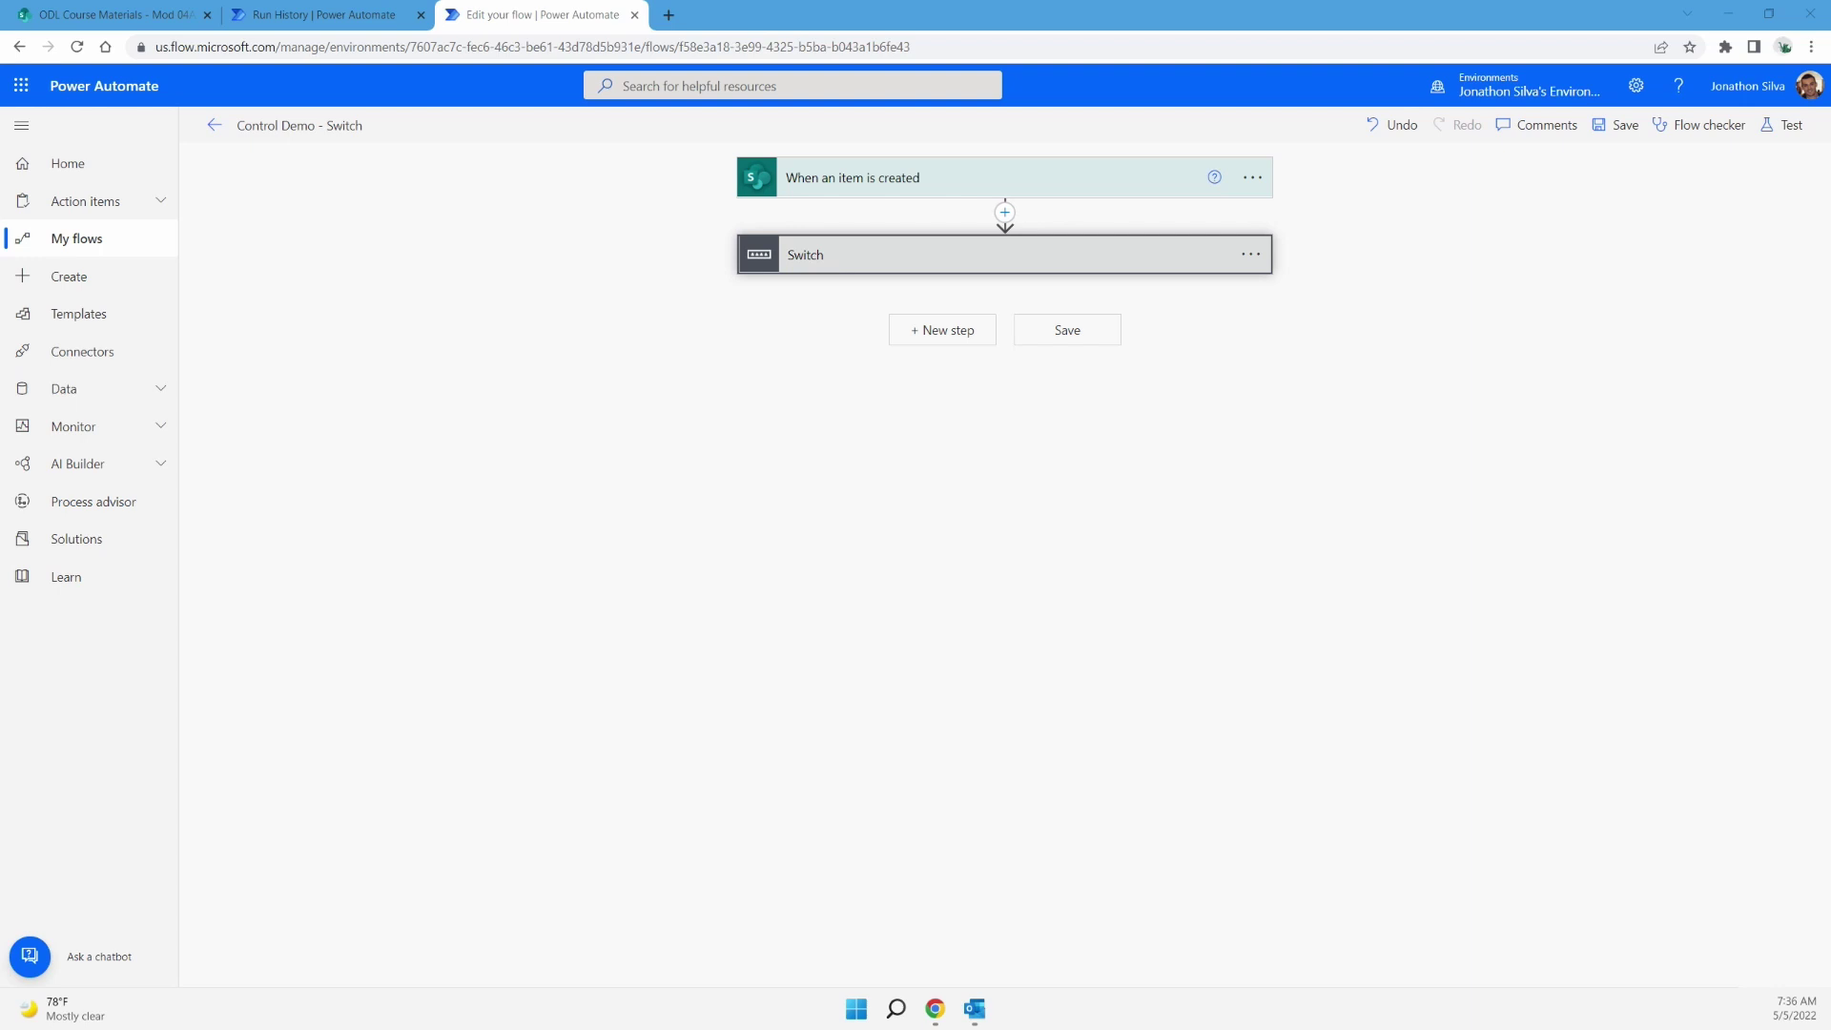
click(314, 14)
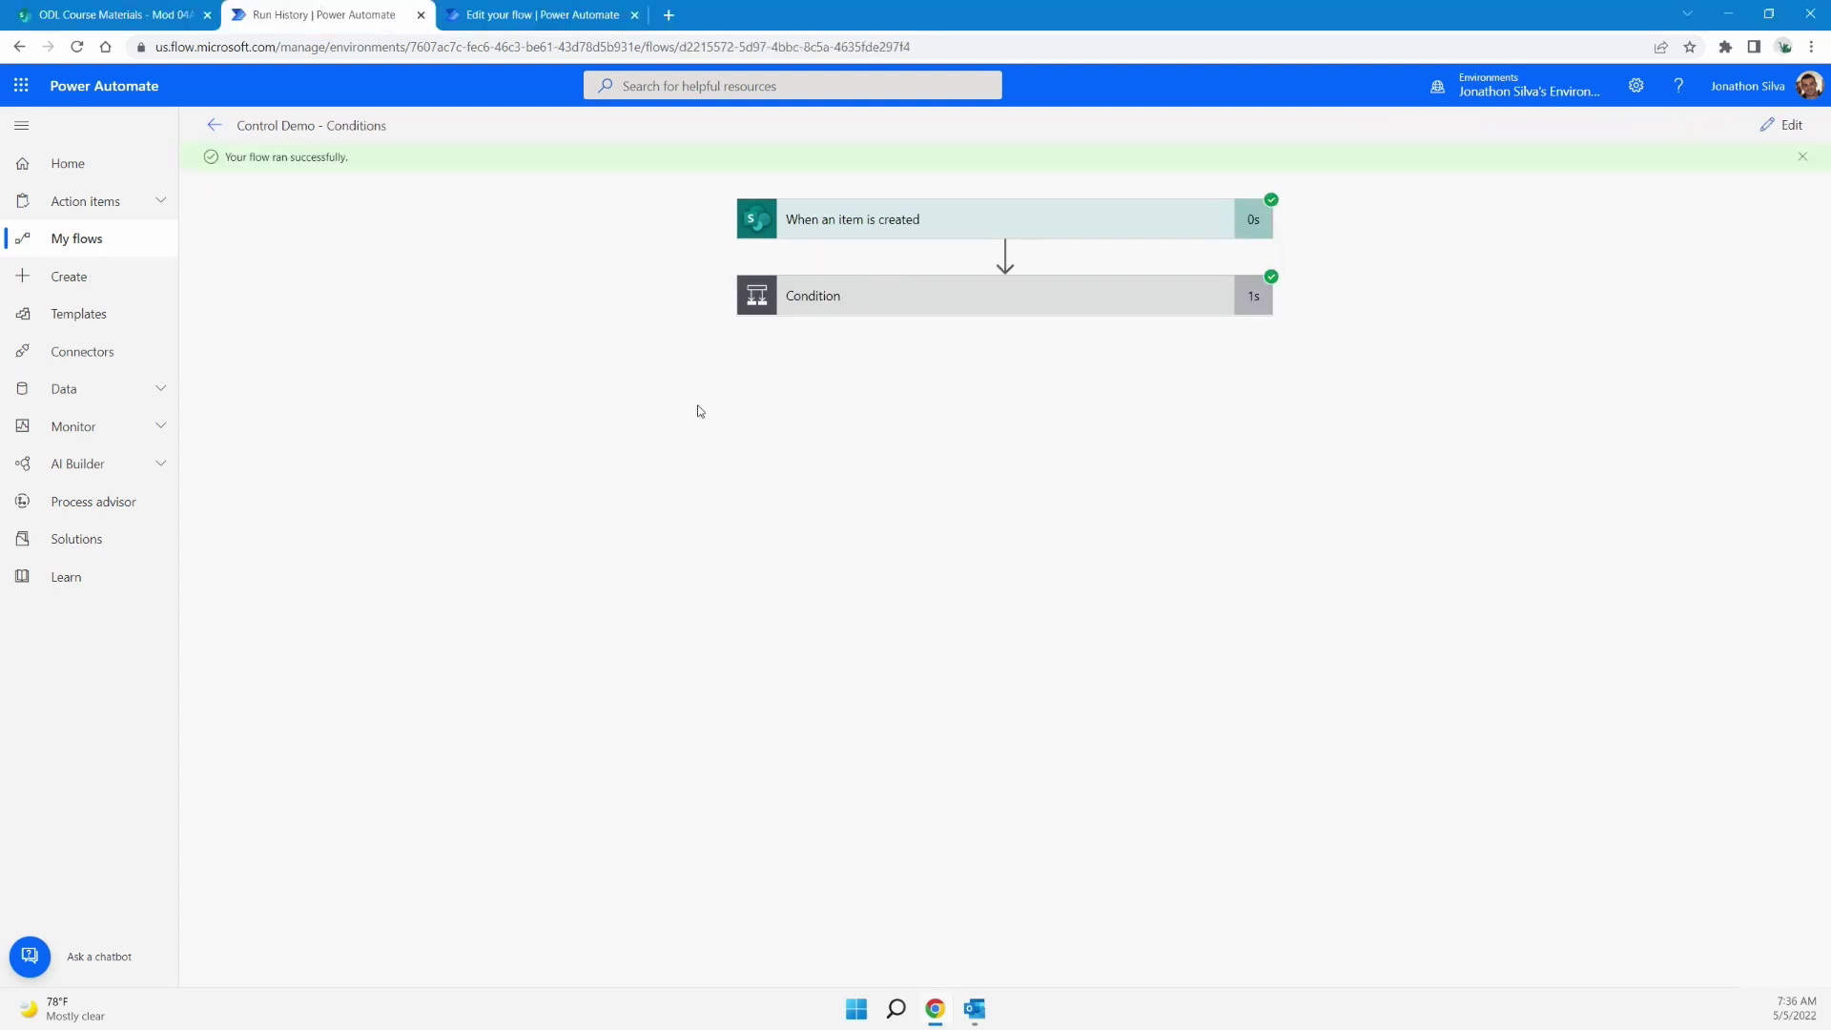
click(893, 307)
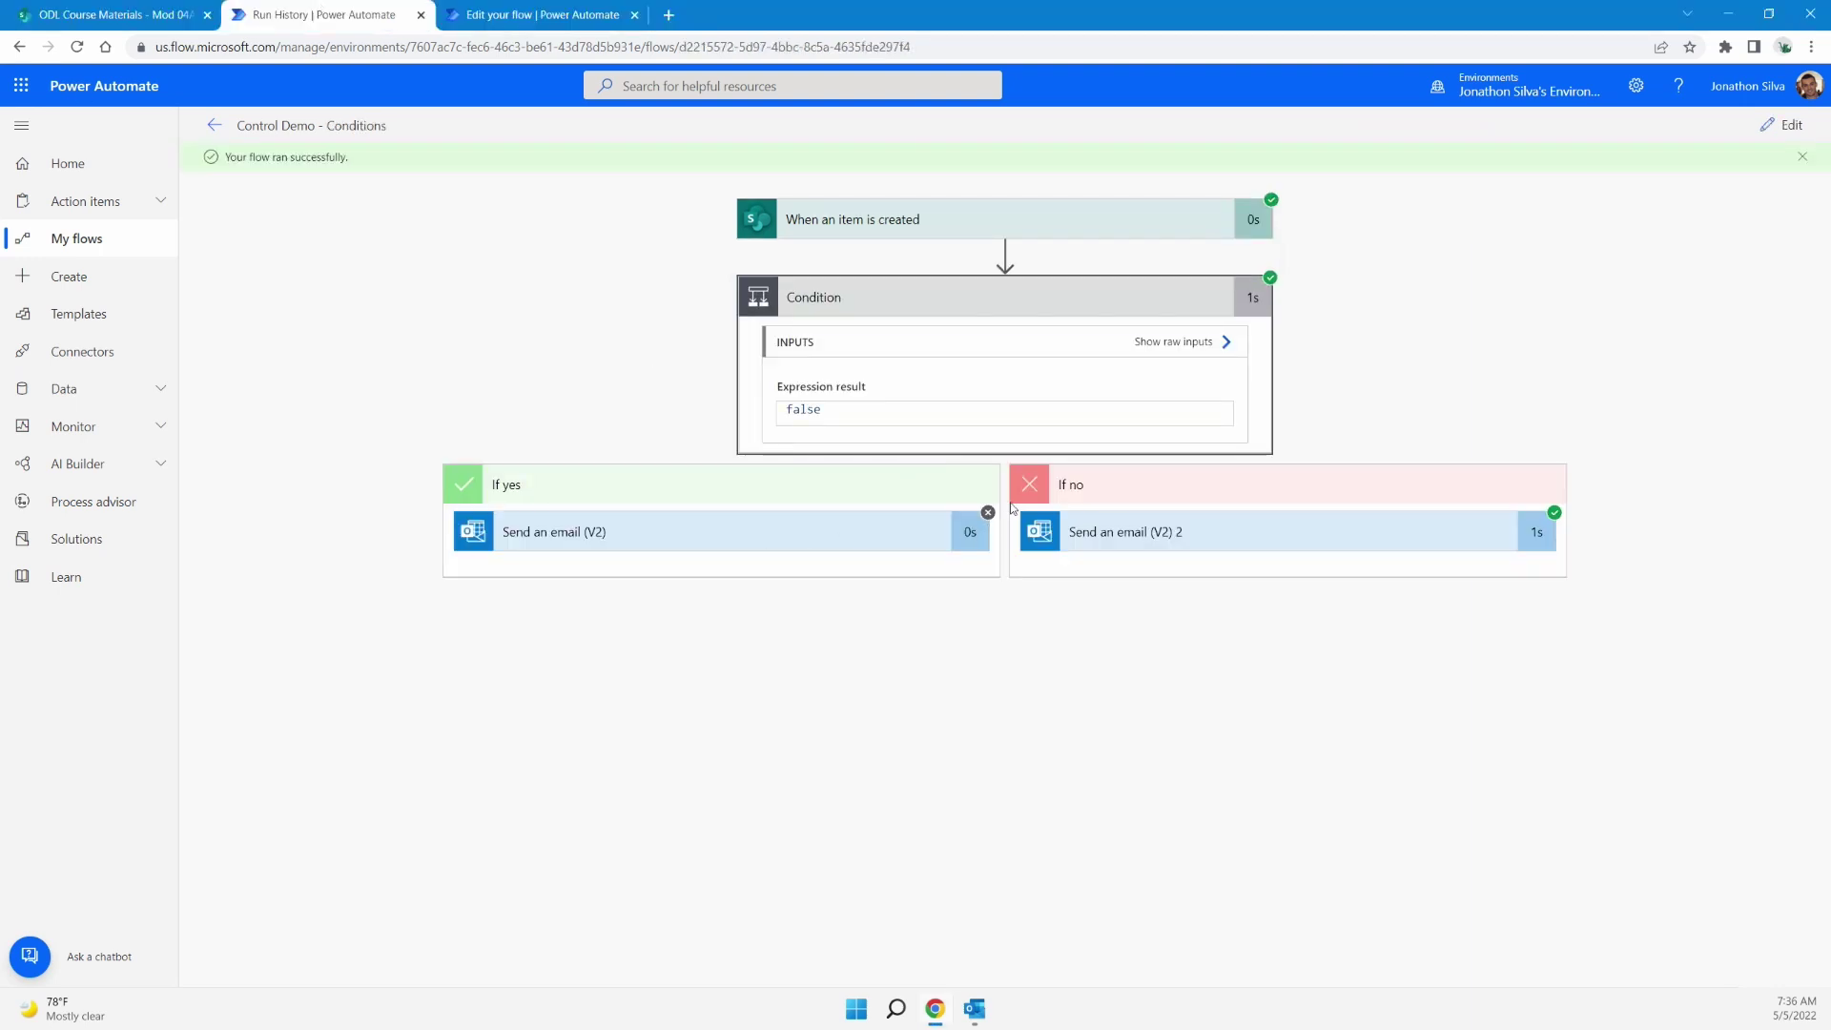
click(508, 9)
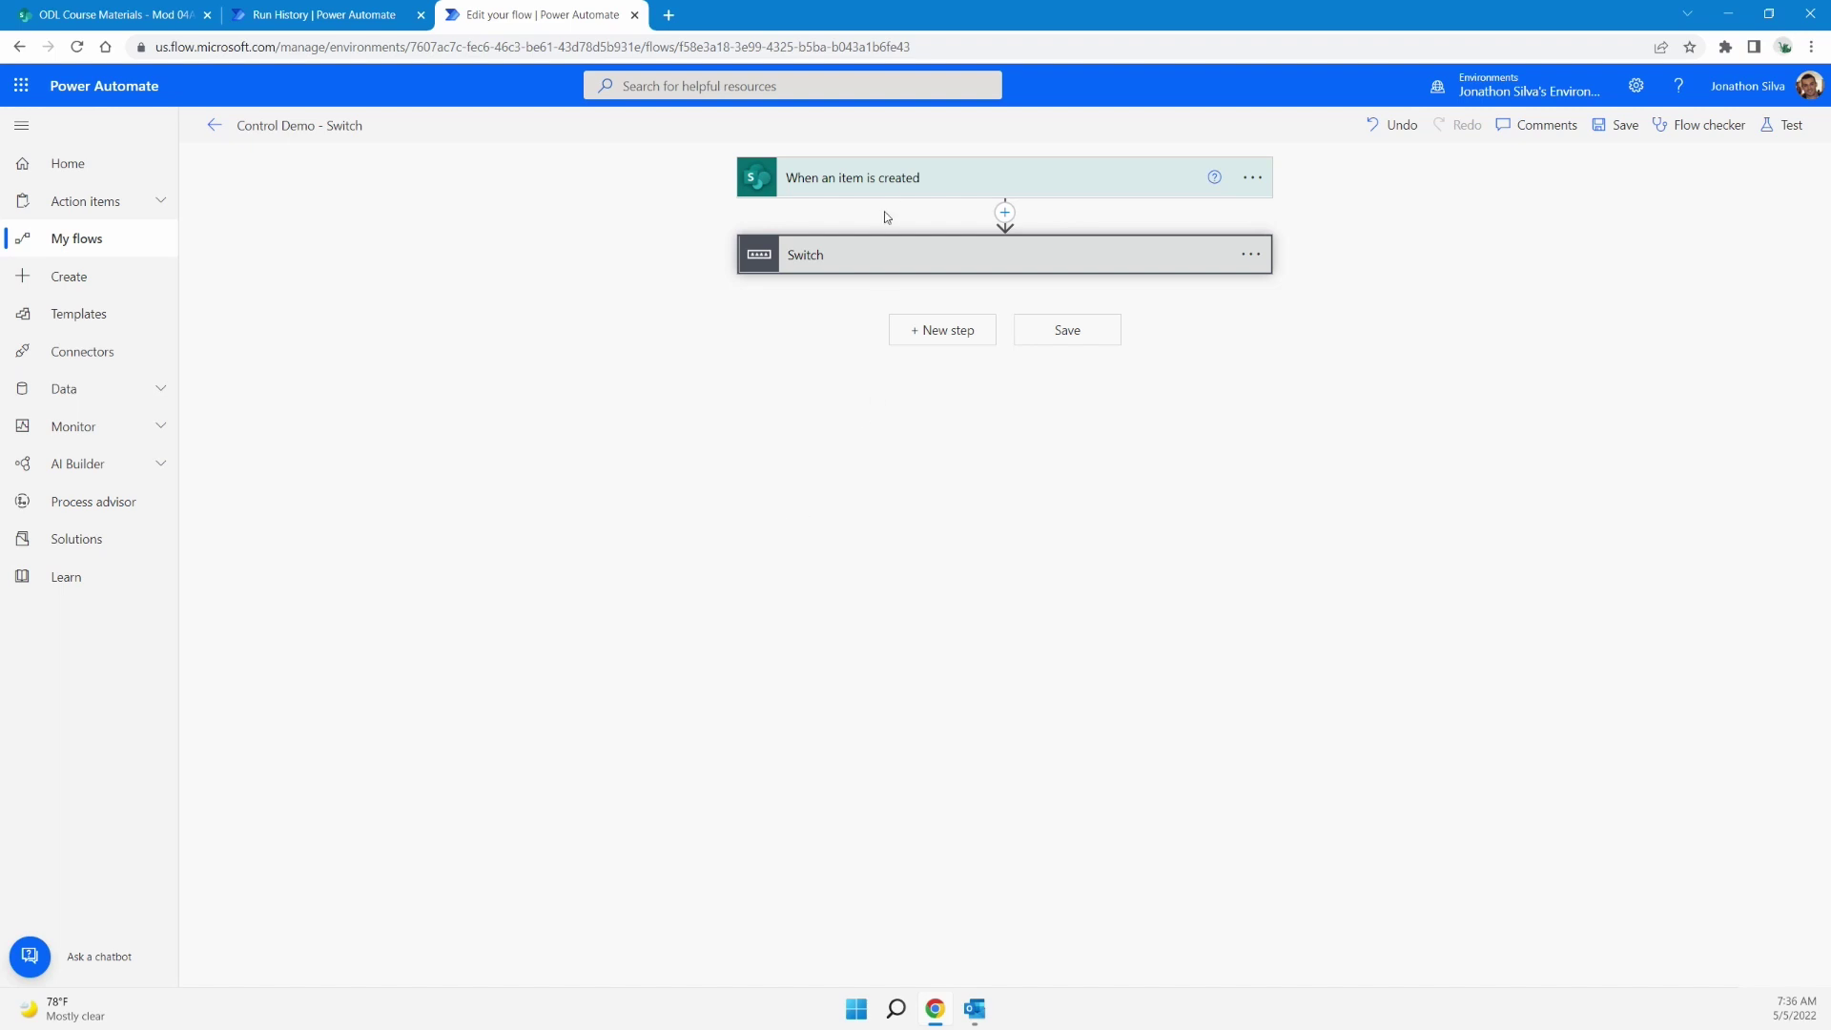
click(883, 181)
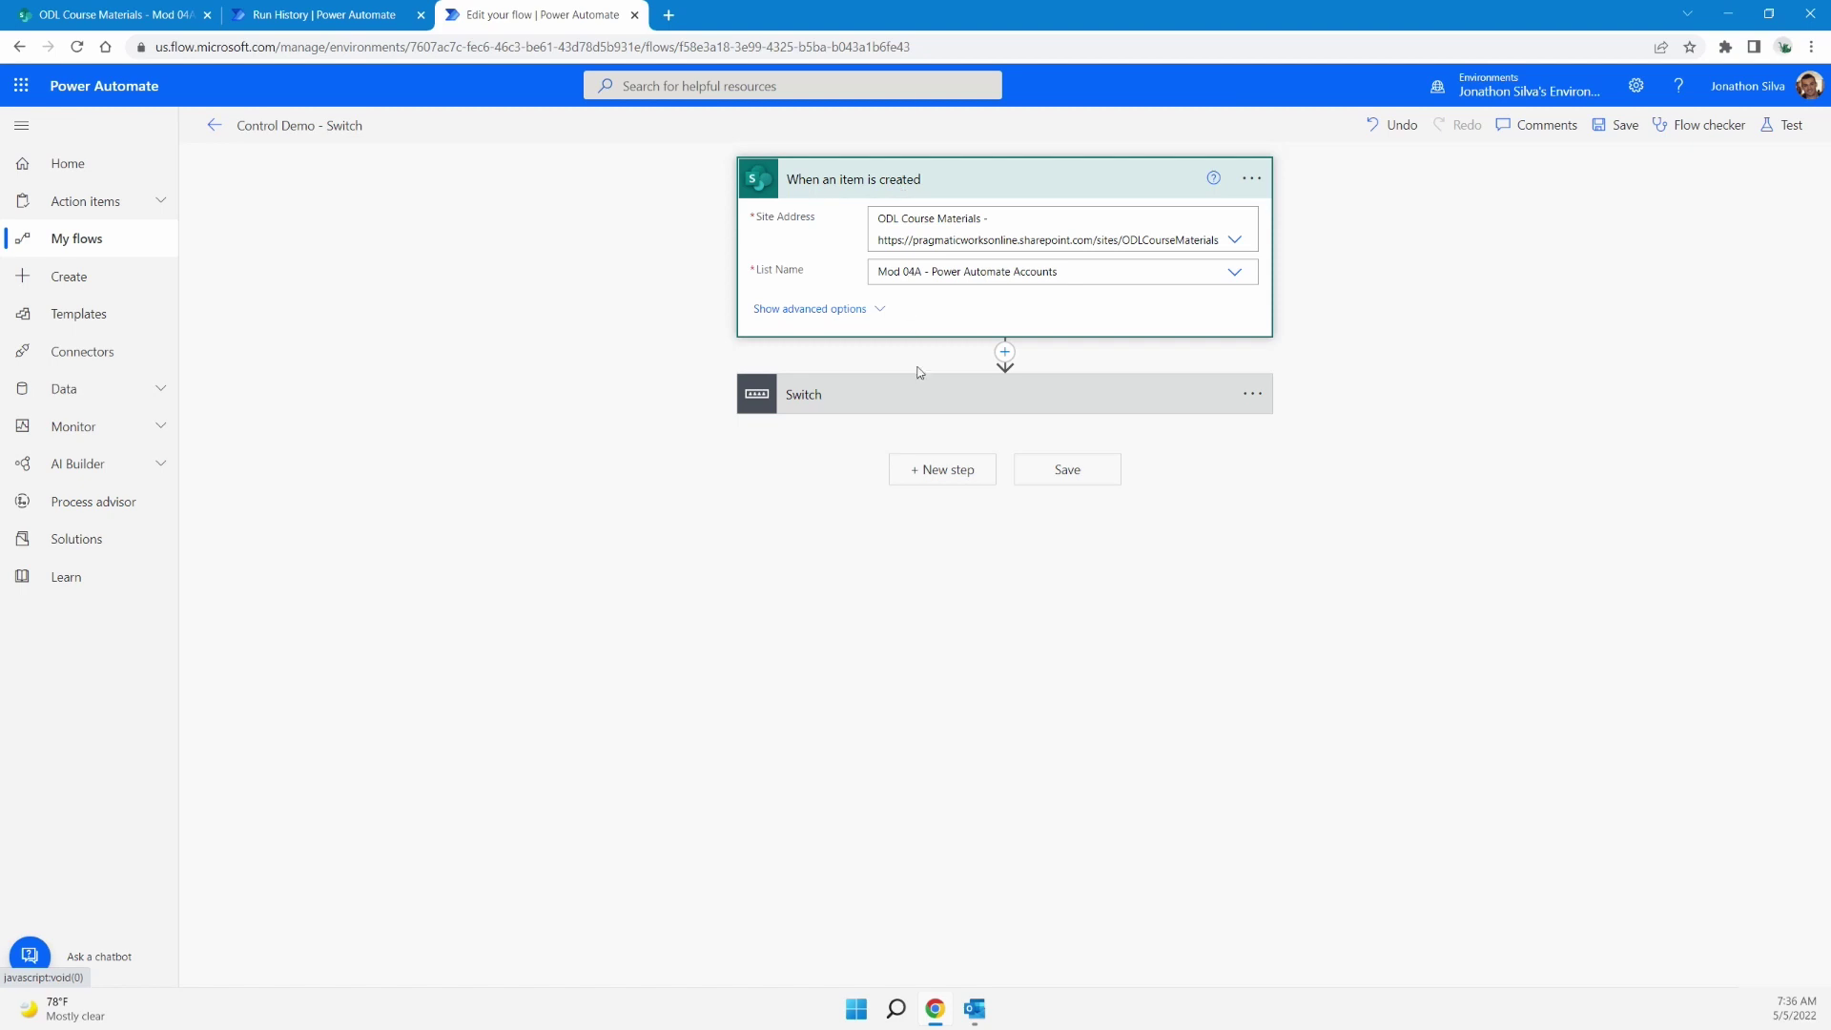
click(964, 402)
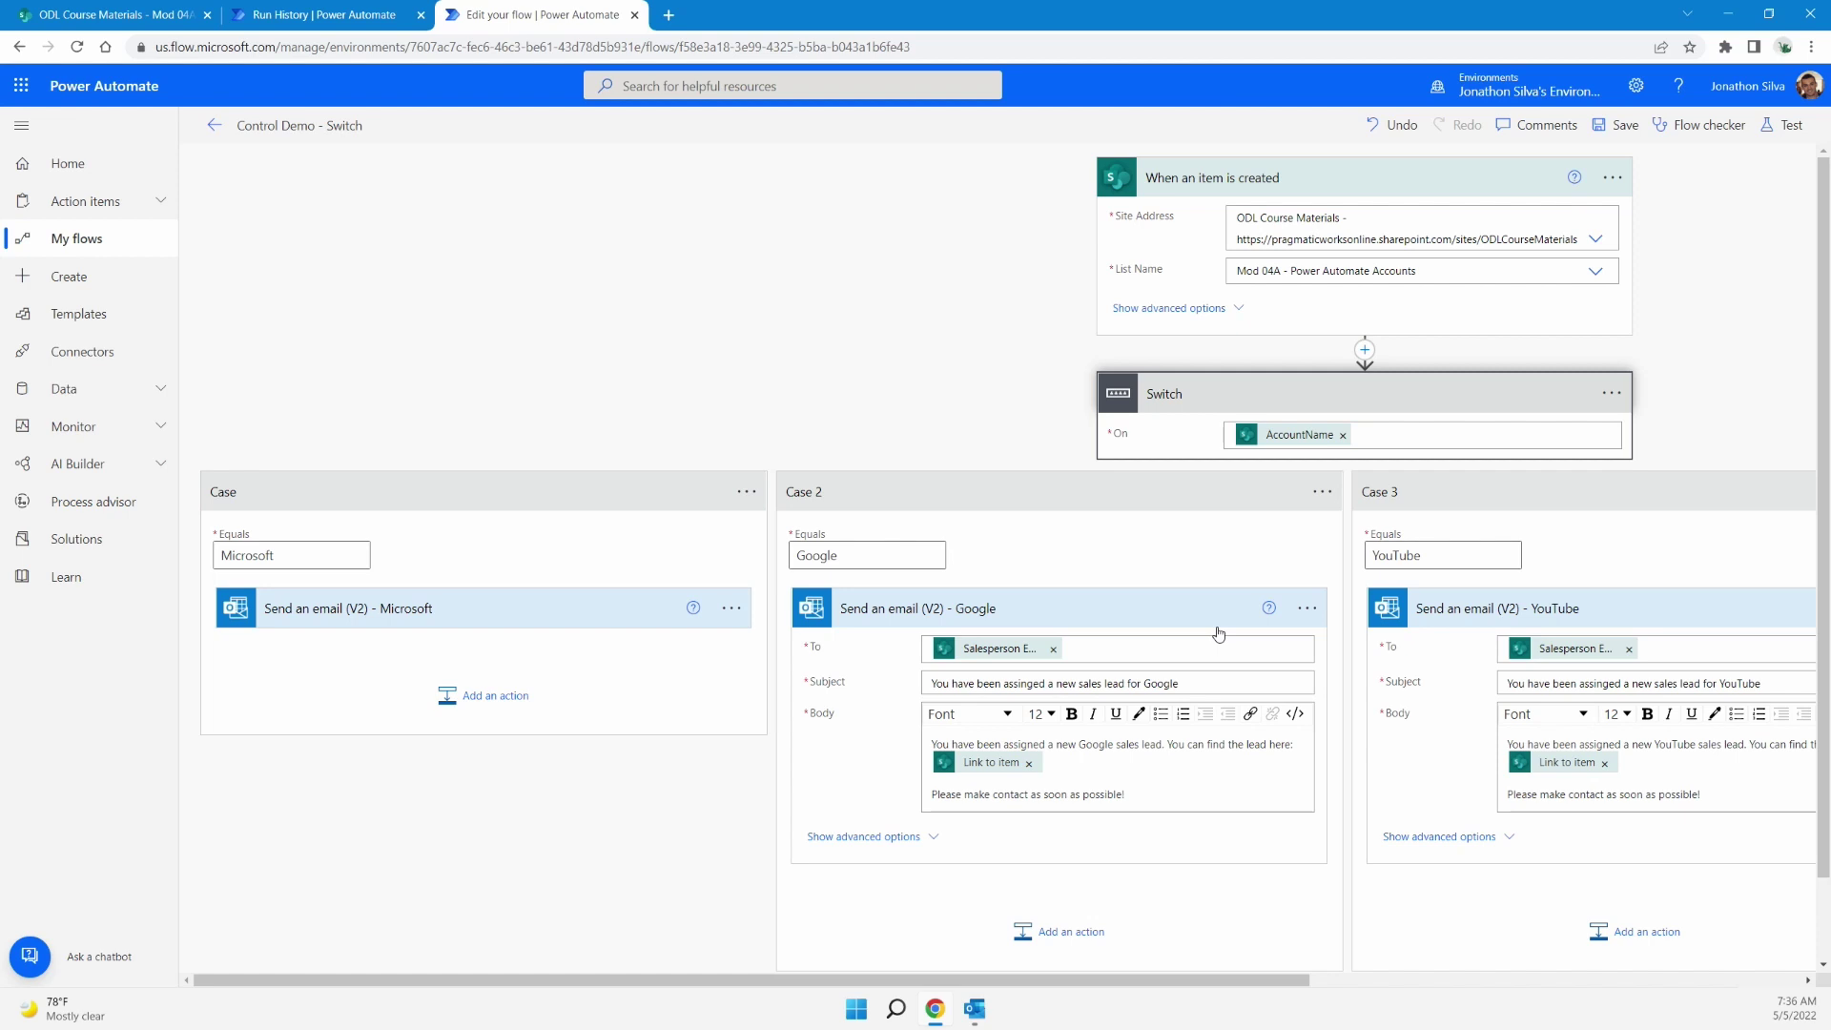
drag(1245, 988, 1484, 985)
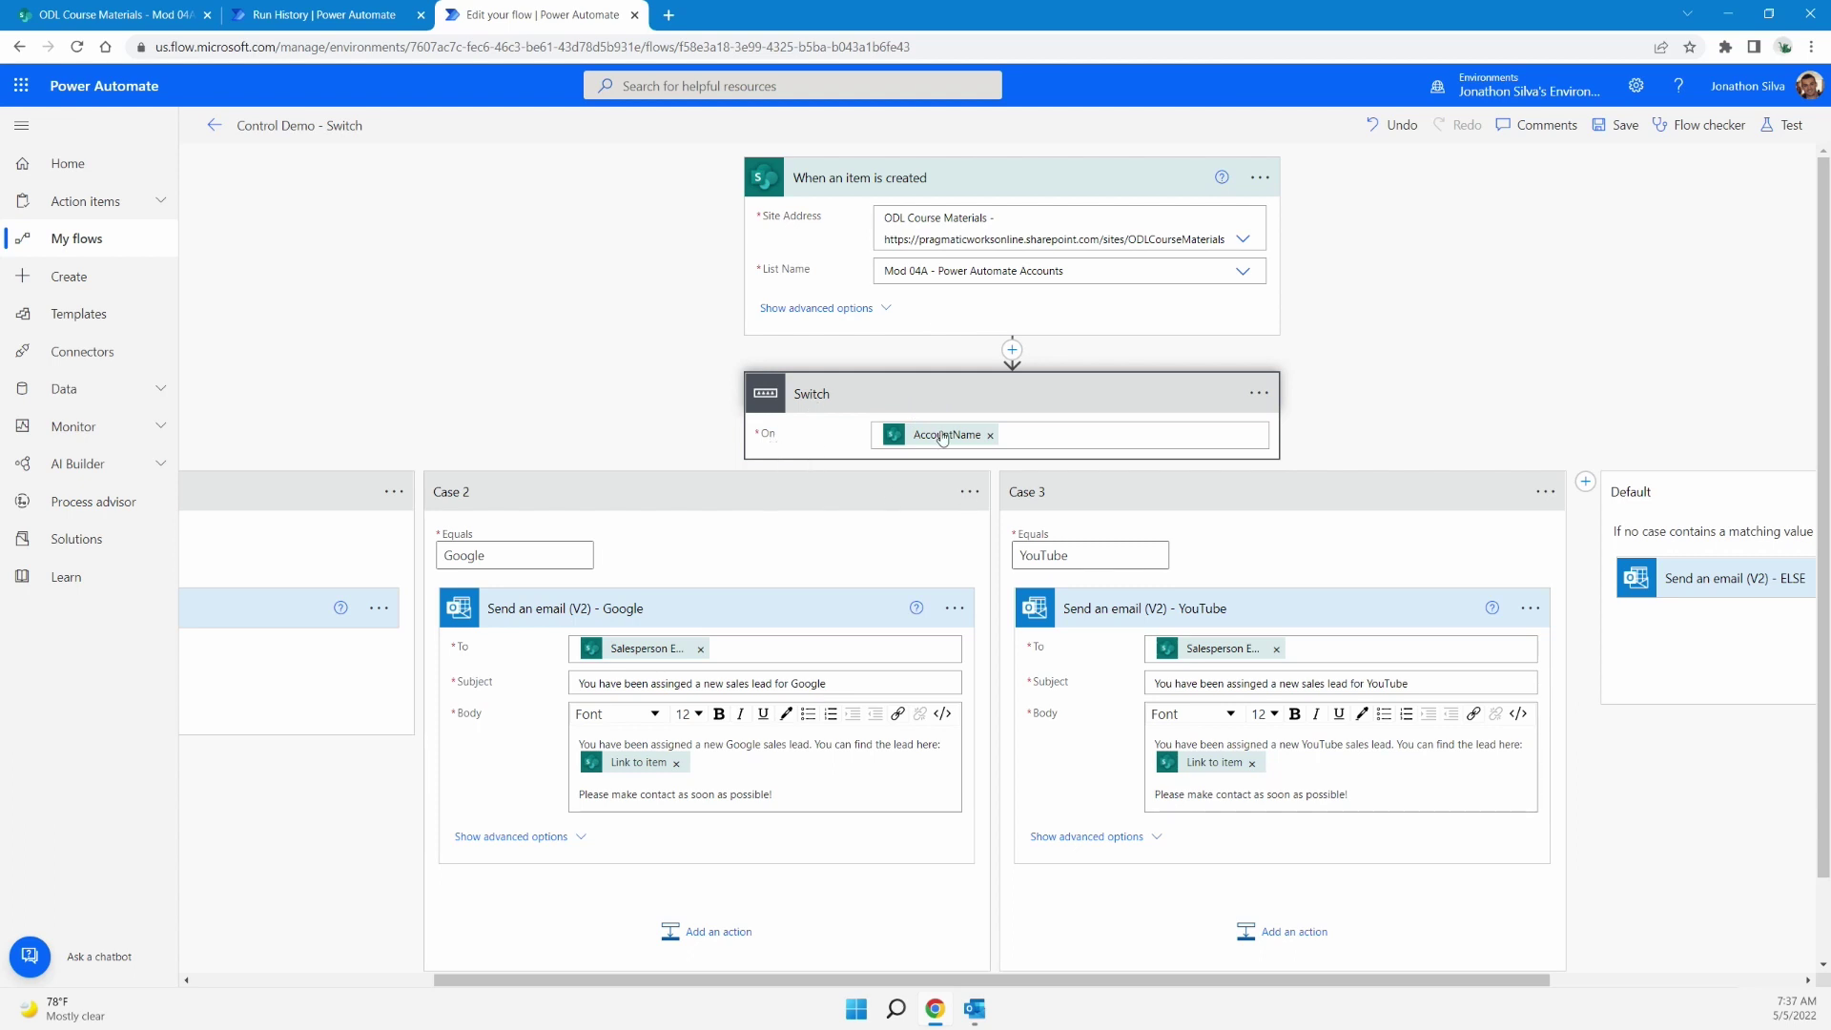
mouse_move(942, 437)
drag(916, 988, 673, 988)
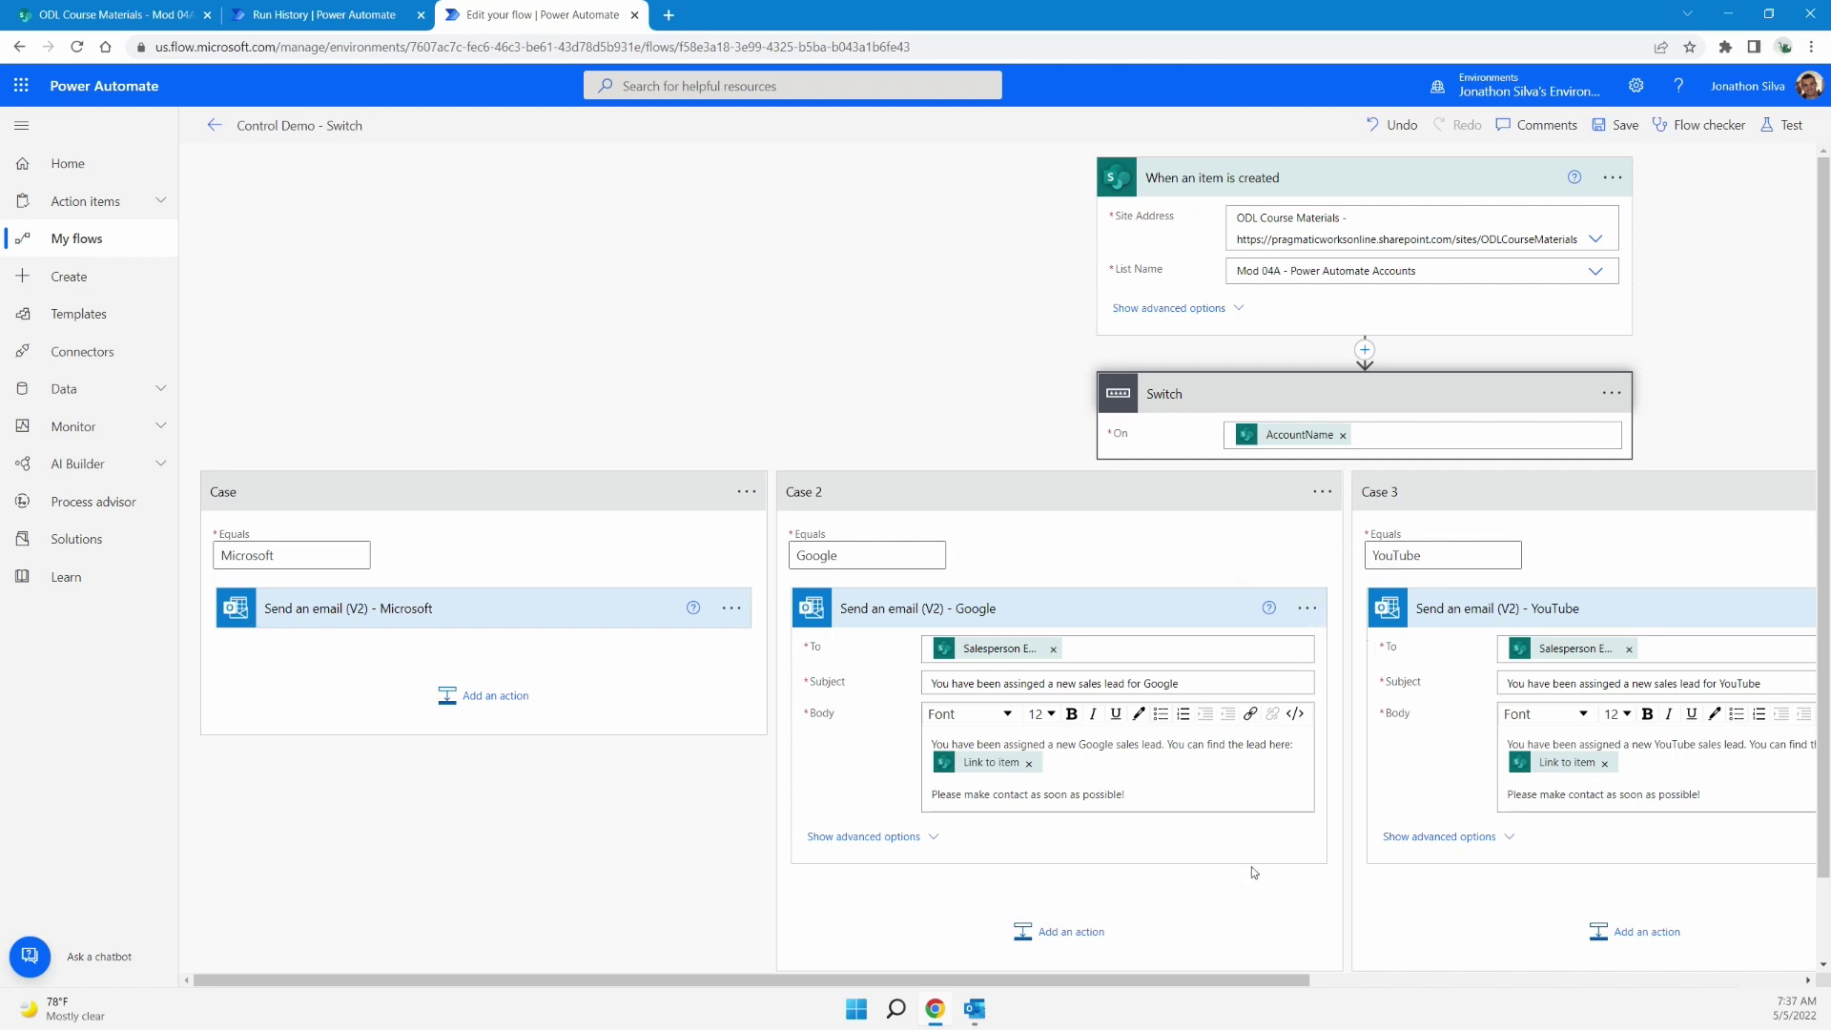
drag(1183, 981, 1697, 930)
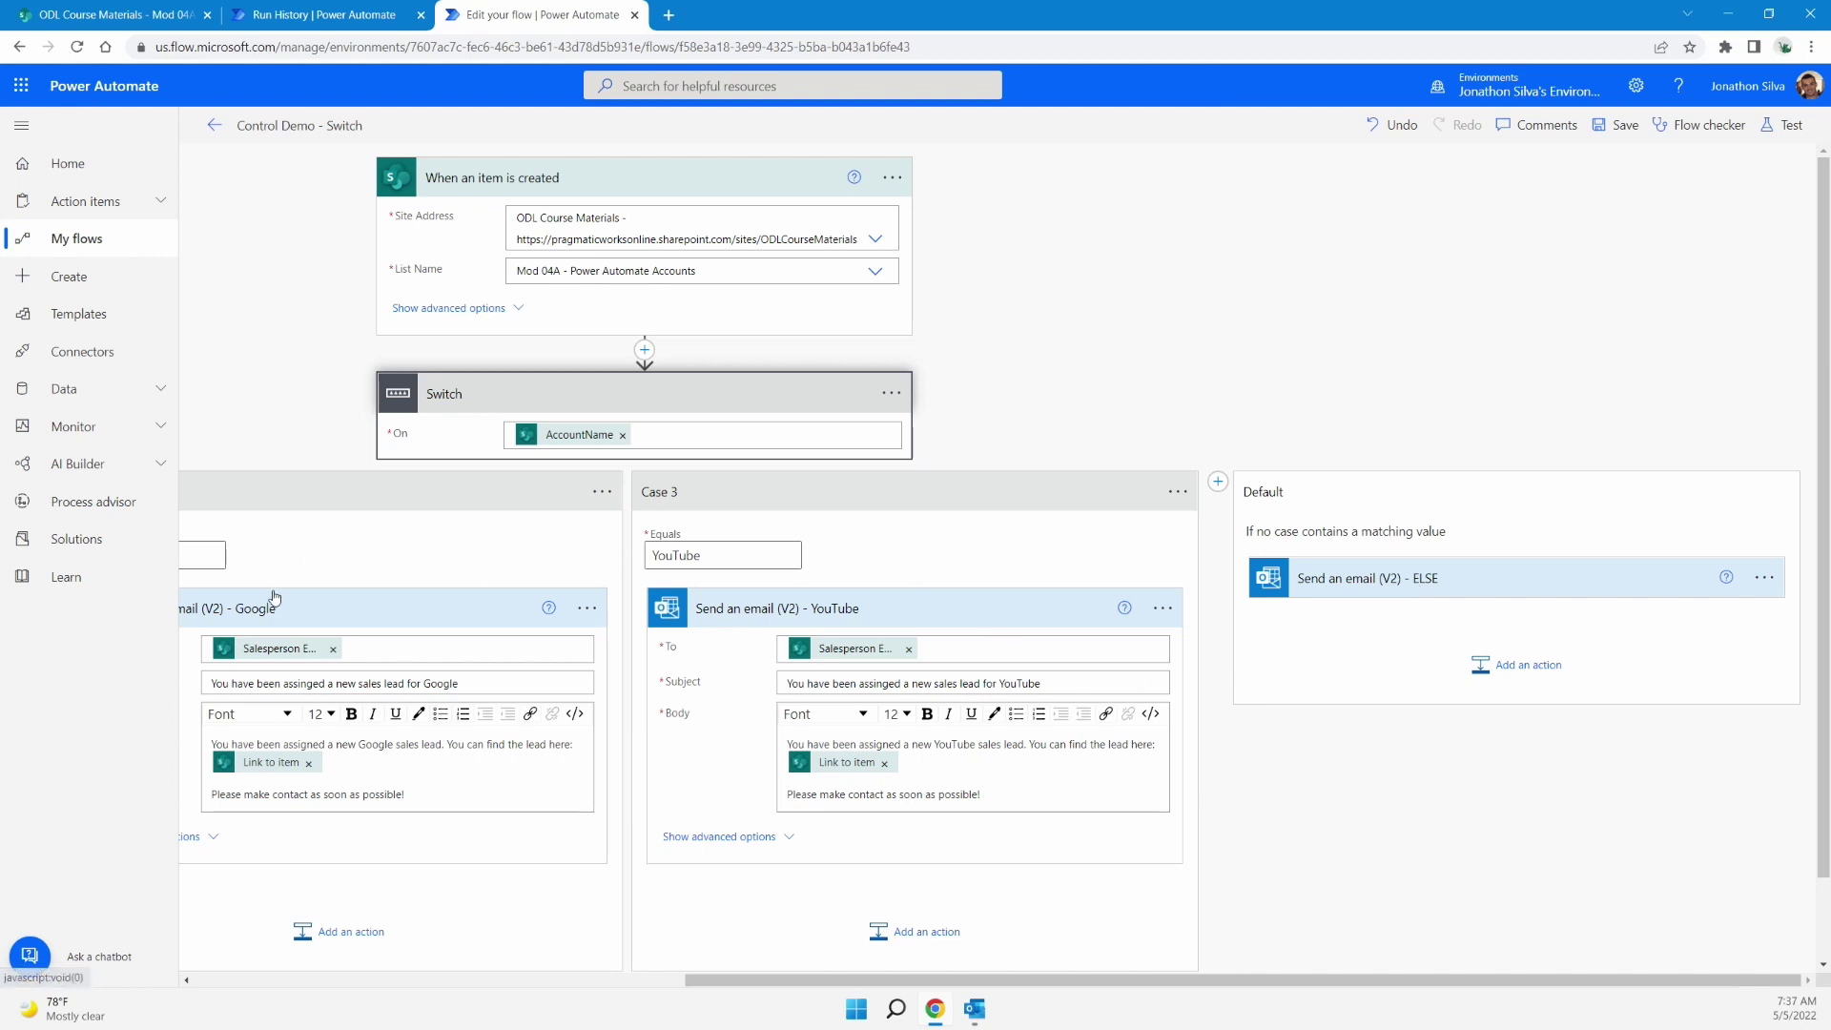
drag(725, 985, 242, 982)
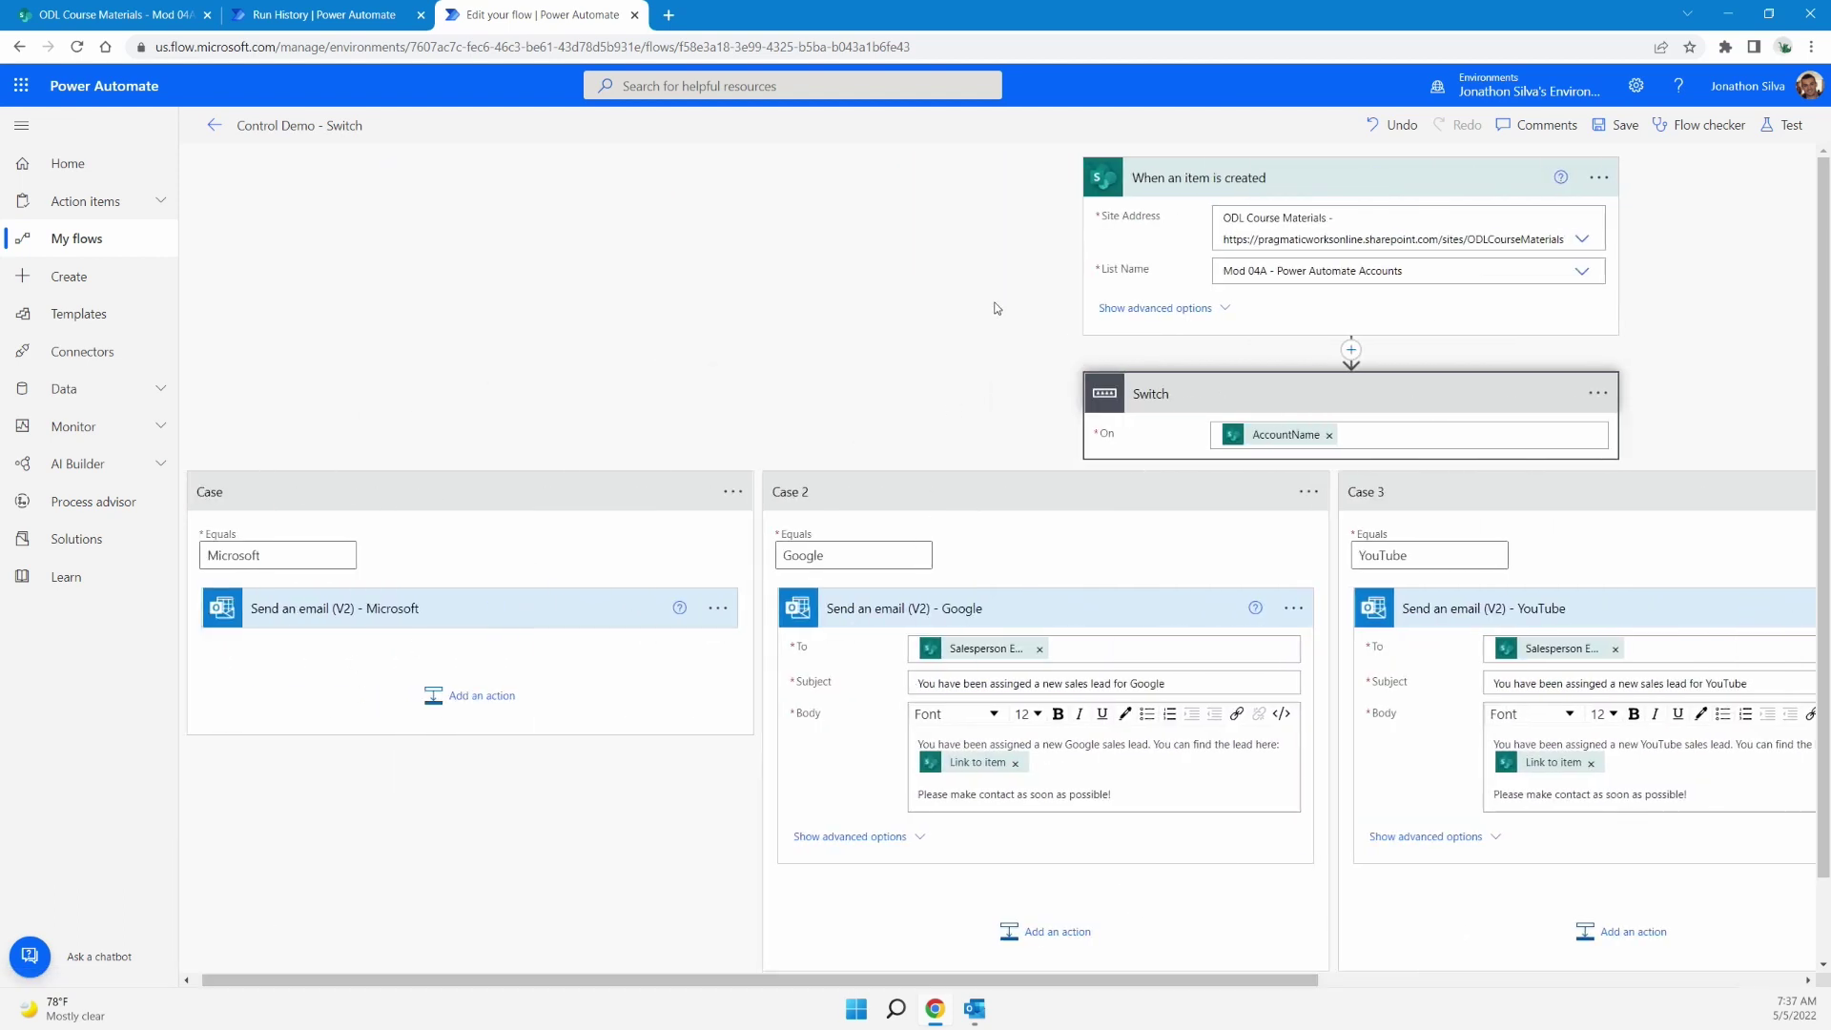
drag(1114, 985, 1612, 937)
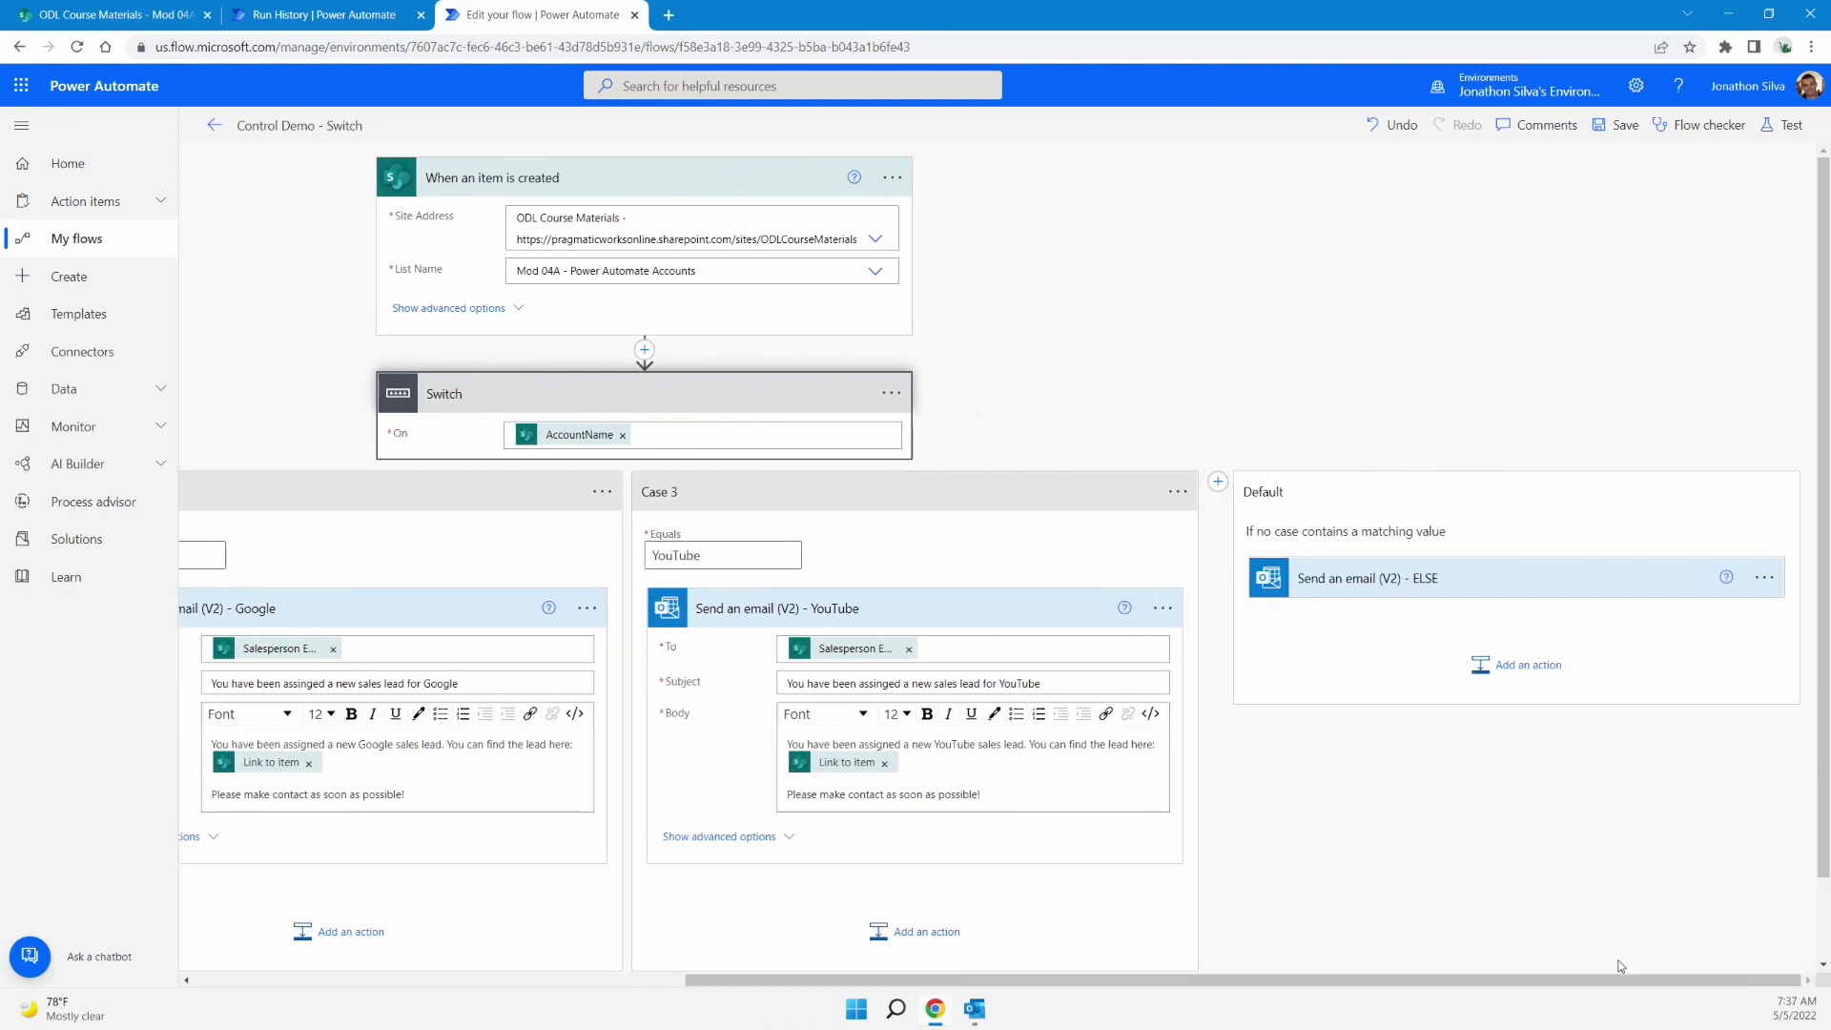
Expand the Default branch's 'Send an email (V2) - ELSE' action to reveal To, Subject and Body
click(1481, 589)
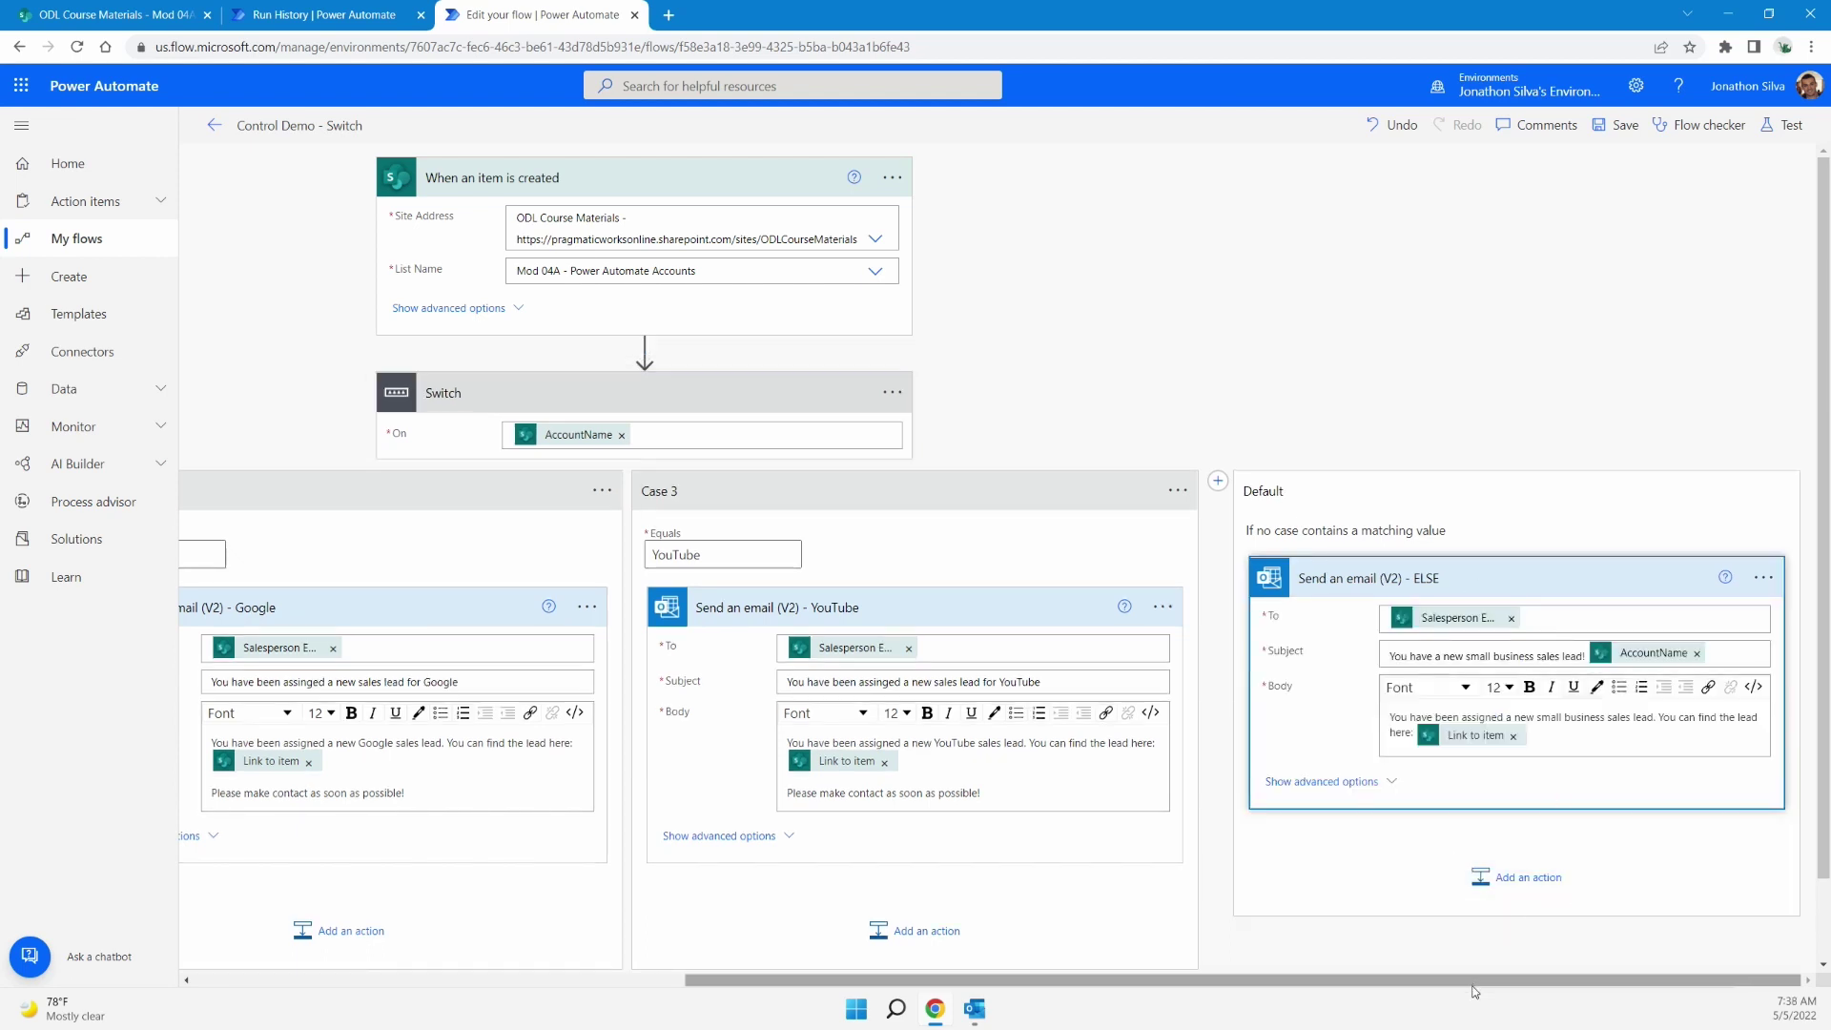
drag(1468, 979, 977, 979)
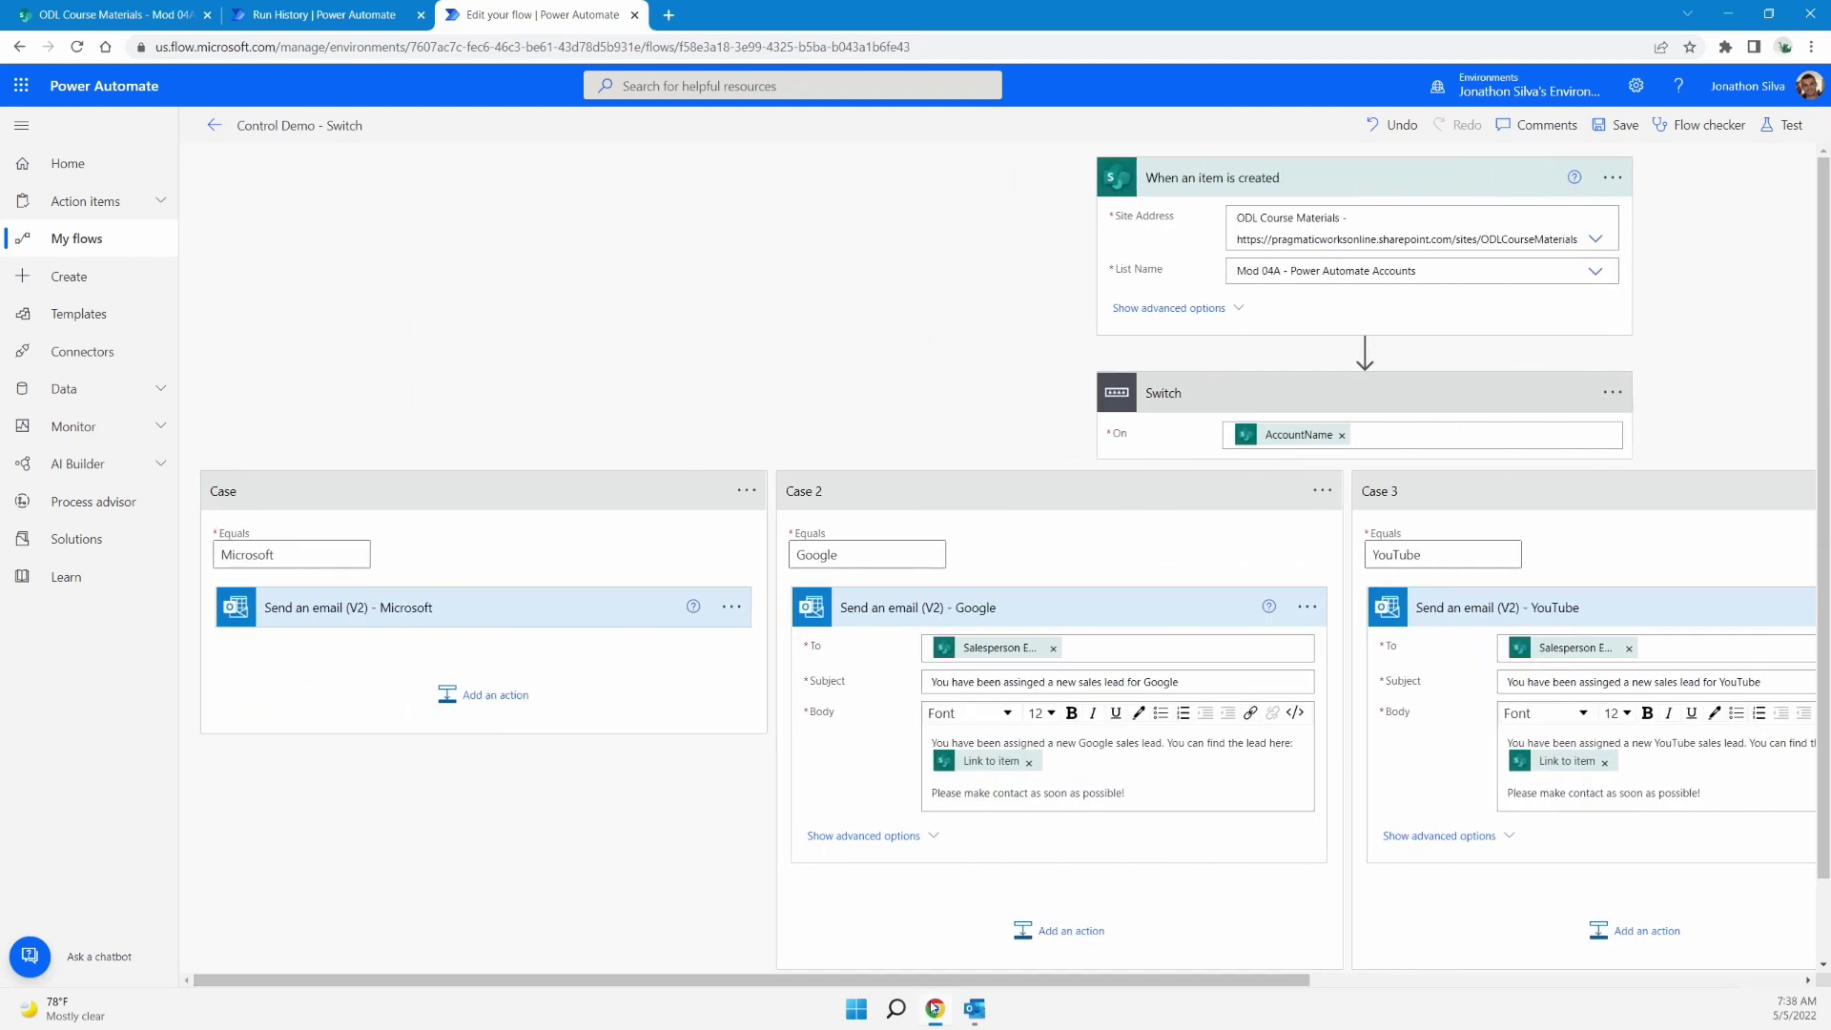
mouse_move(936, 1007)
Expand the Microsoft and Google case email actions and scroll across the Switch branches
click(568, 616)
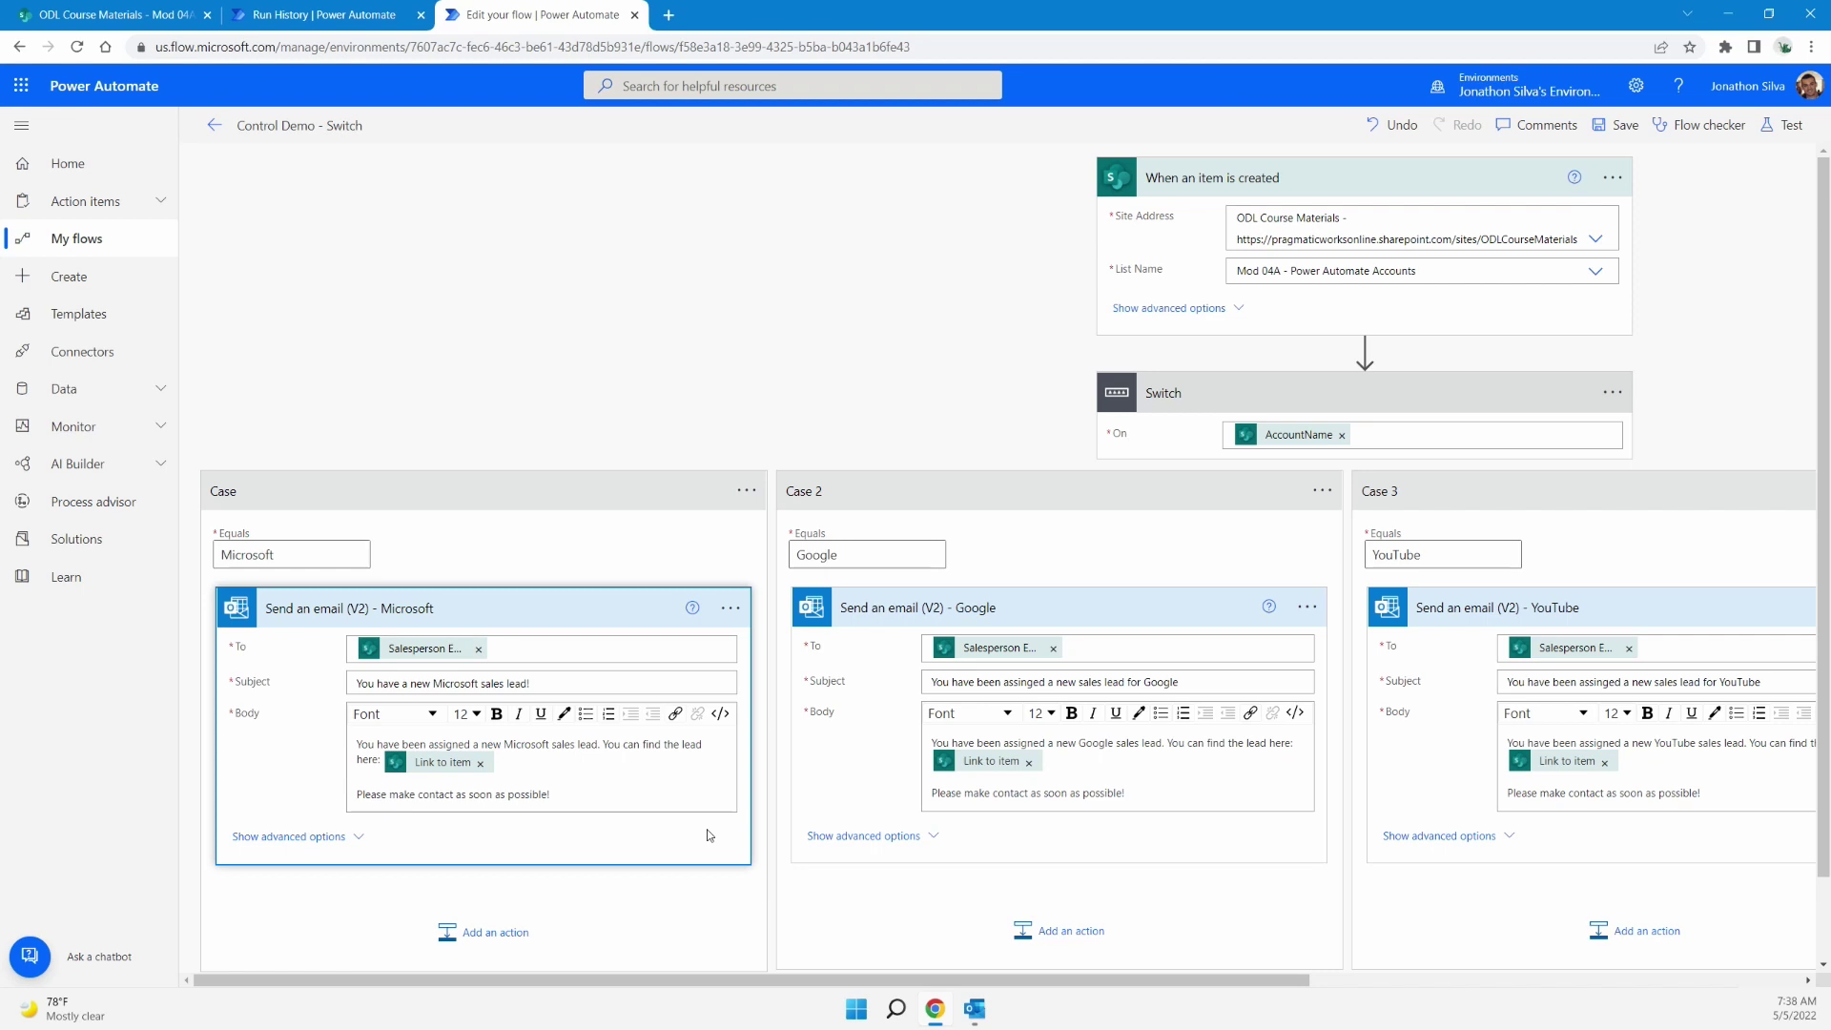
click(730, 607)
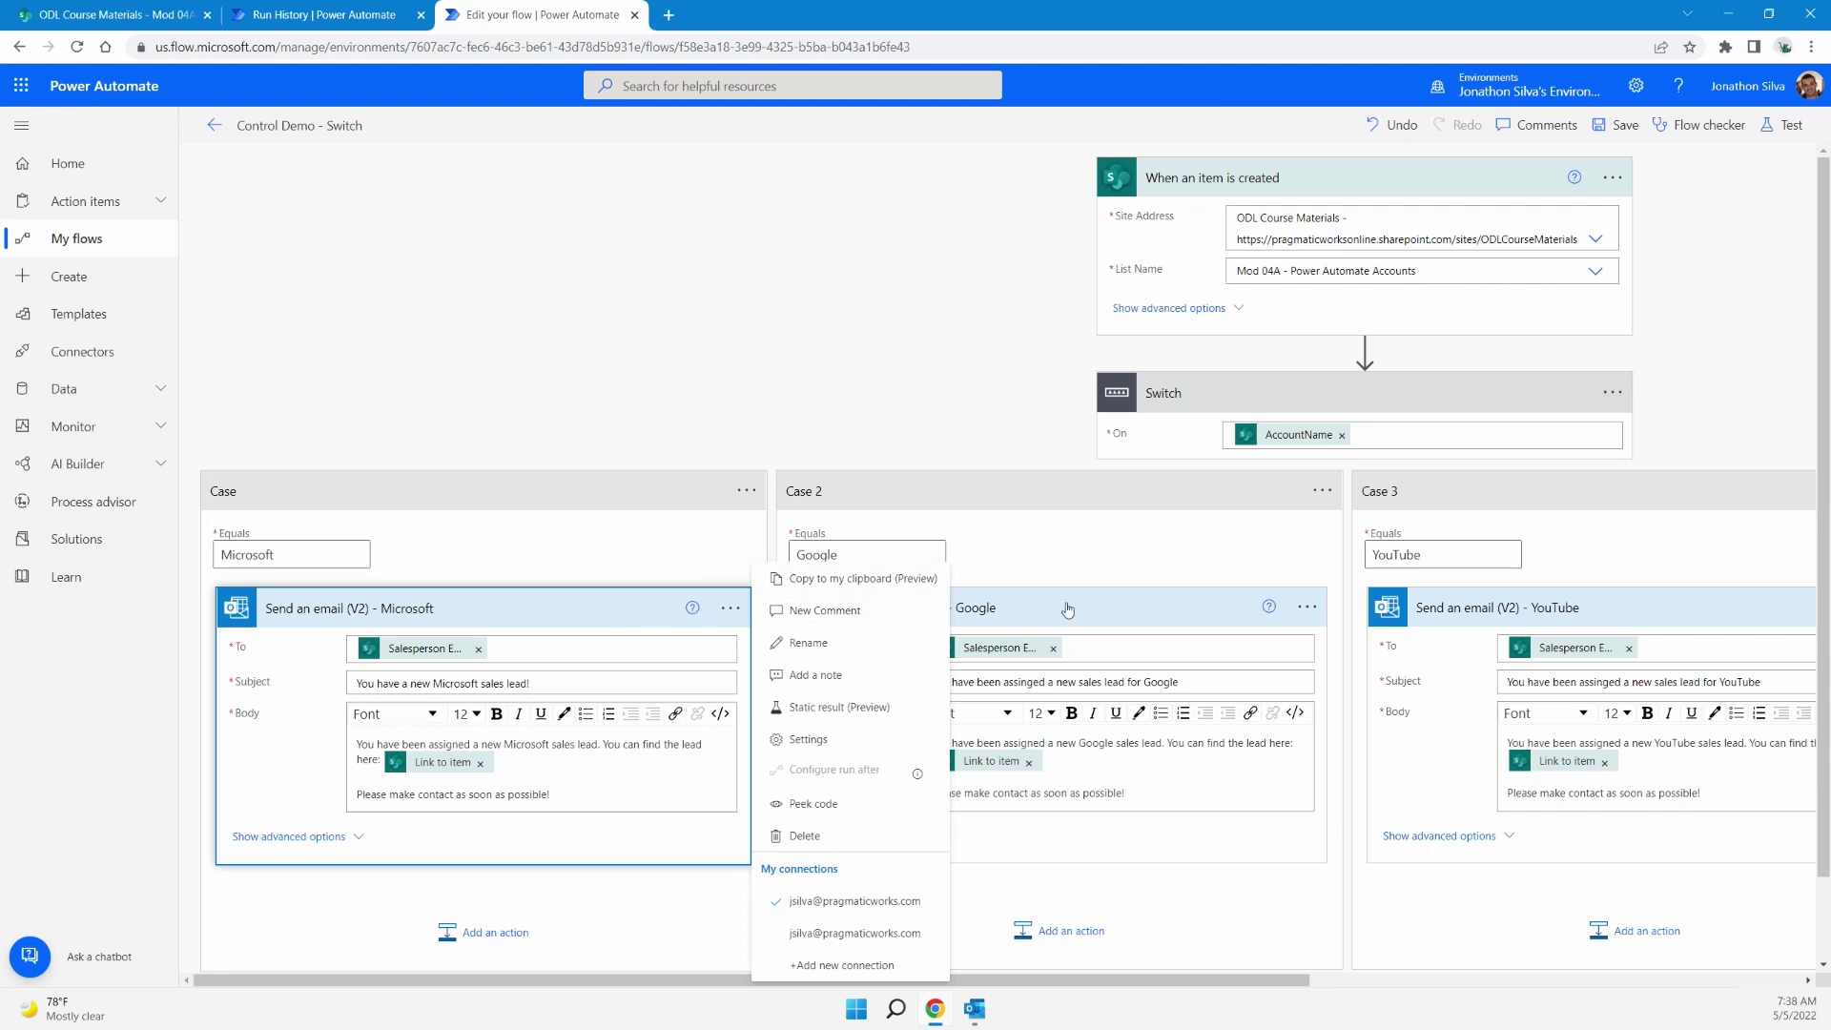
click(1131, 610)
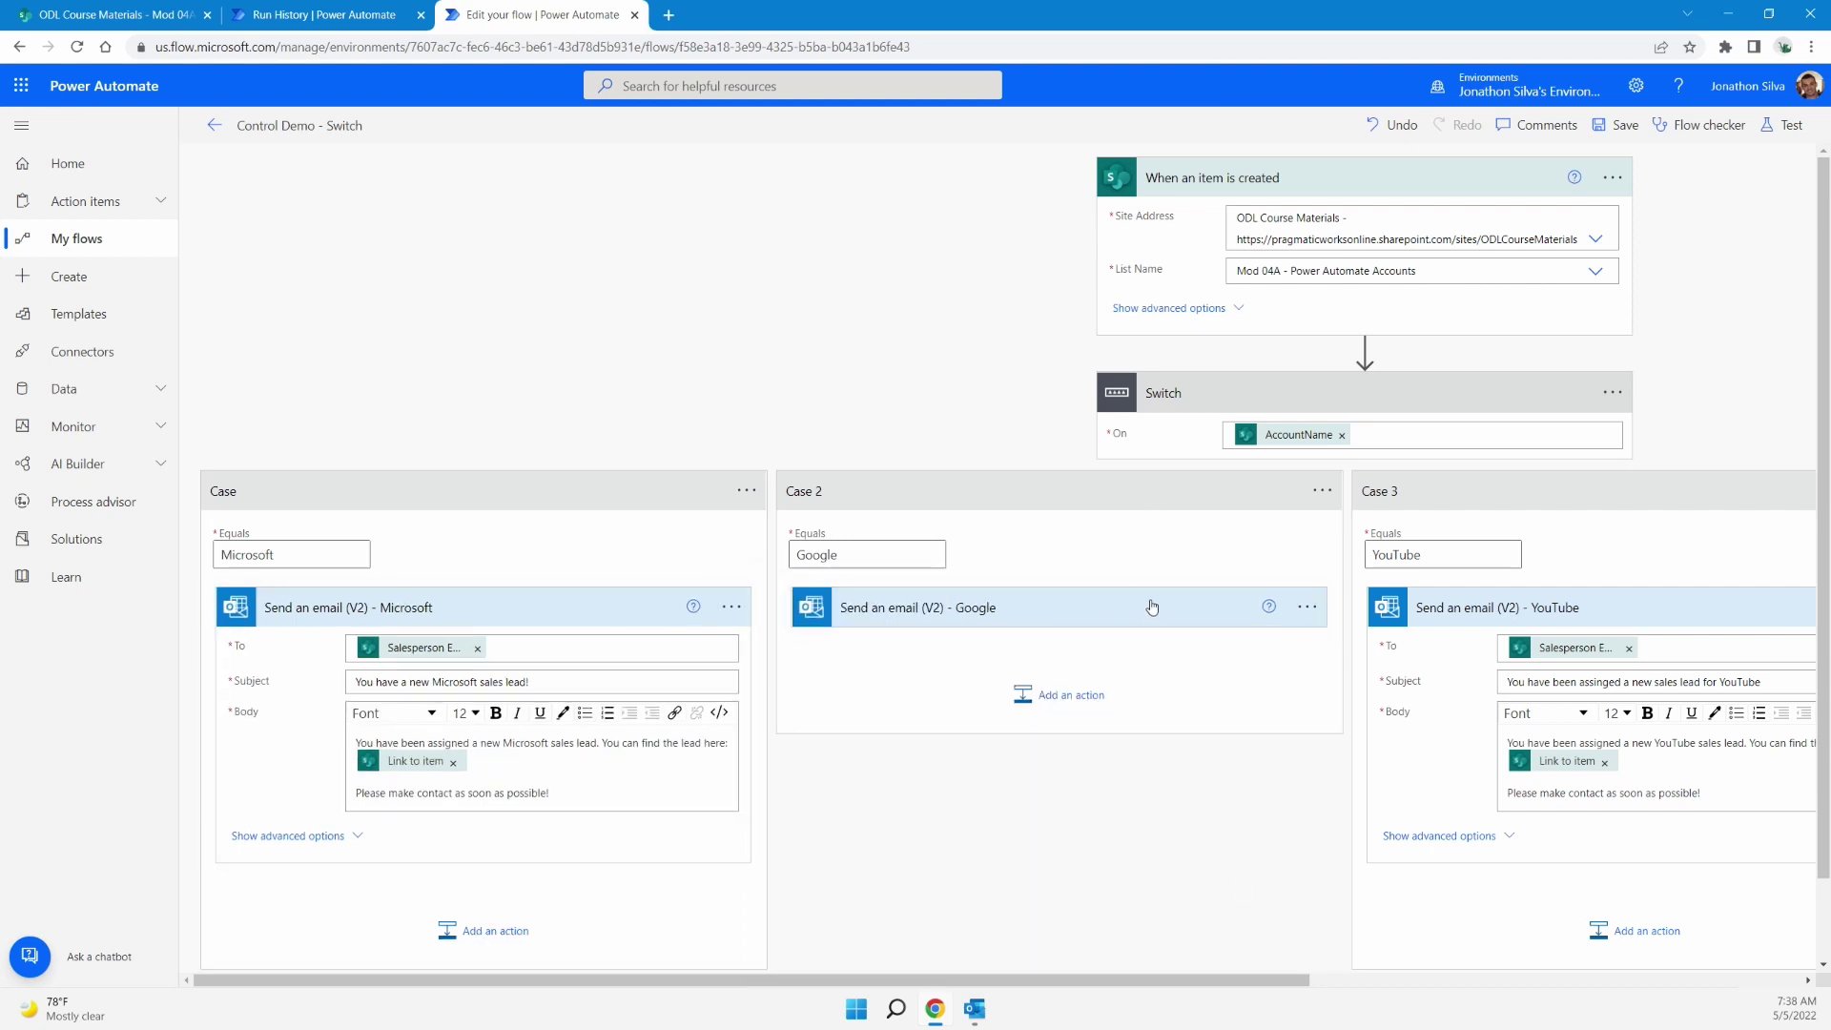
click(1184, 626)
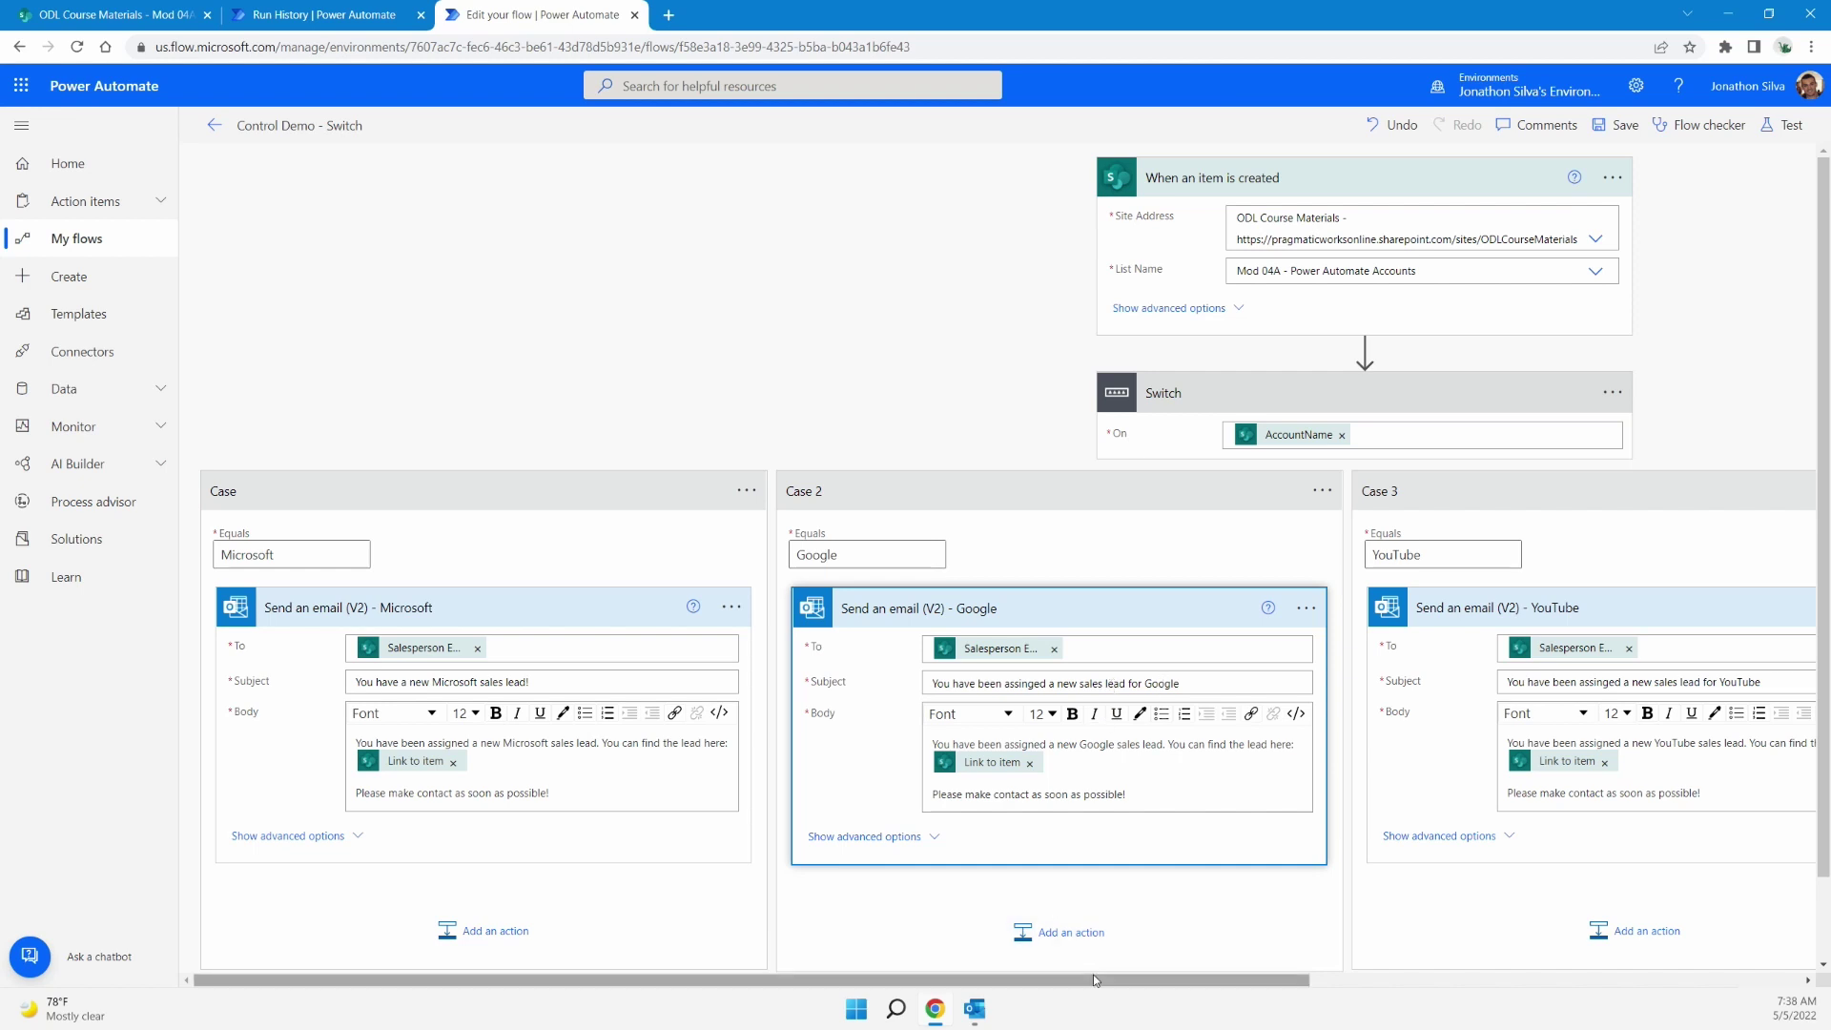
drag(1093, 979, 1398, 982)
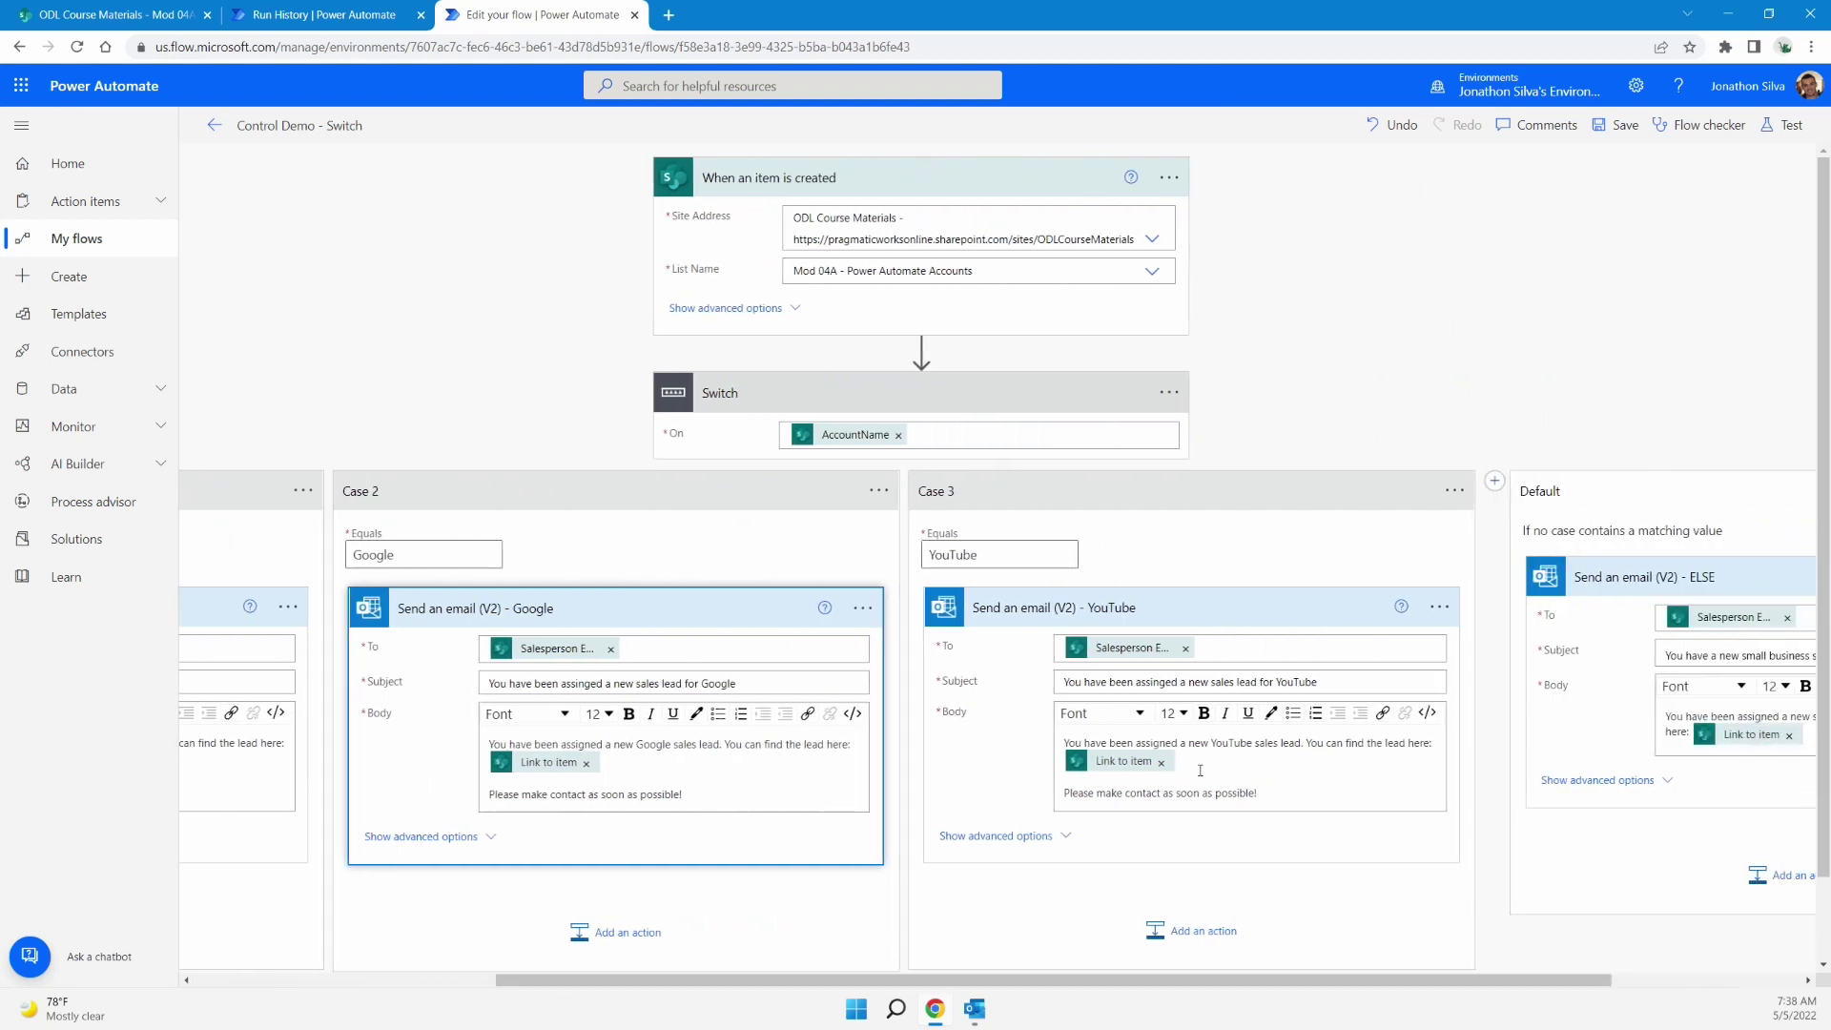
drag(1334, 978, 1522, 979)
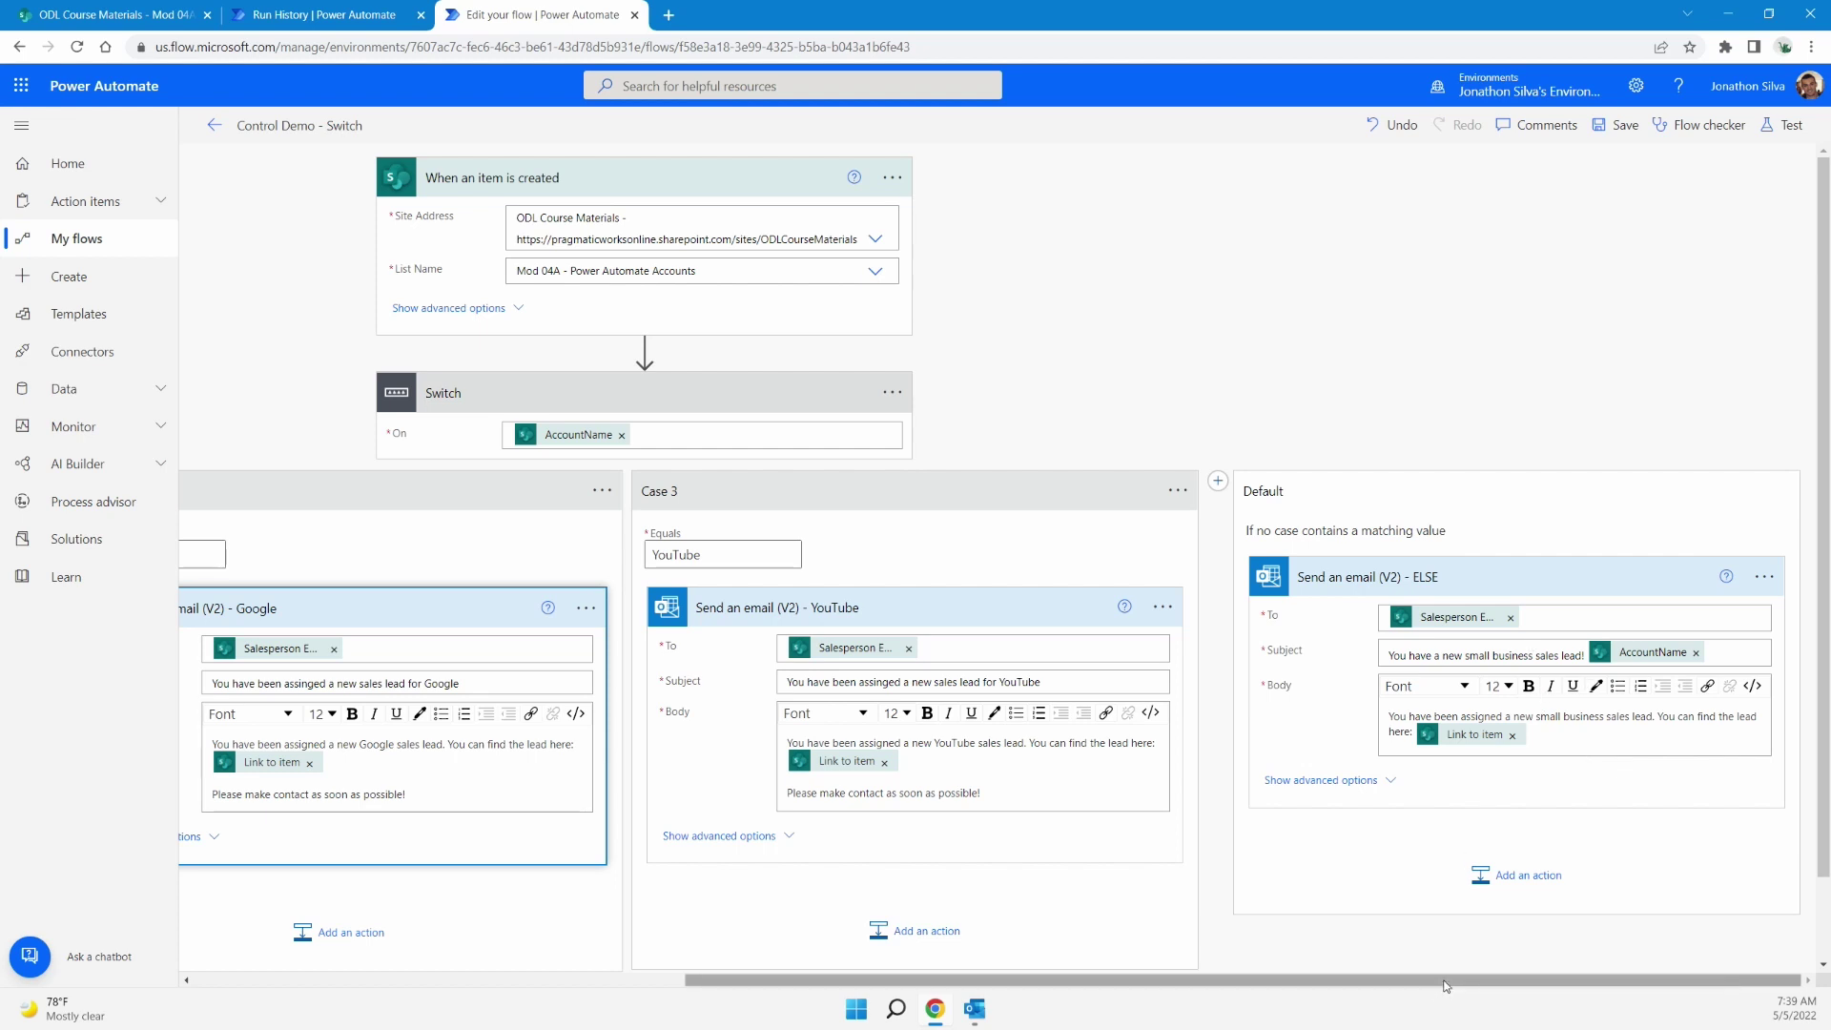
drag(1446, 985, 952, 917)
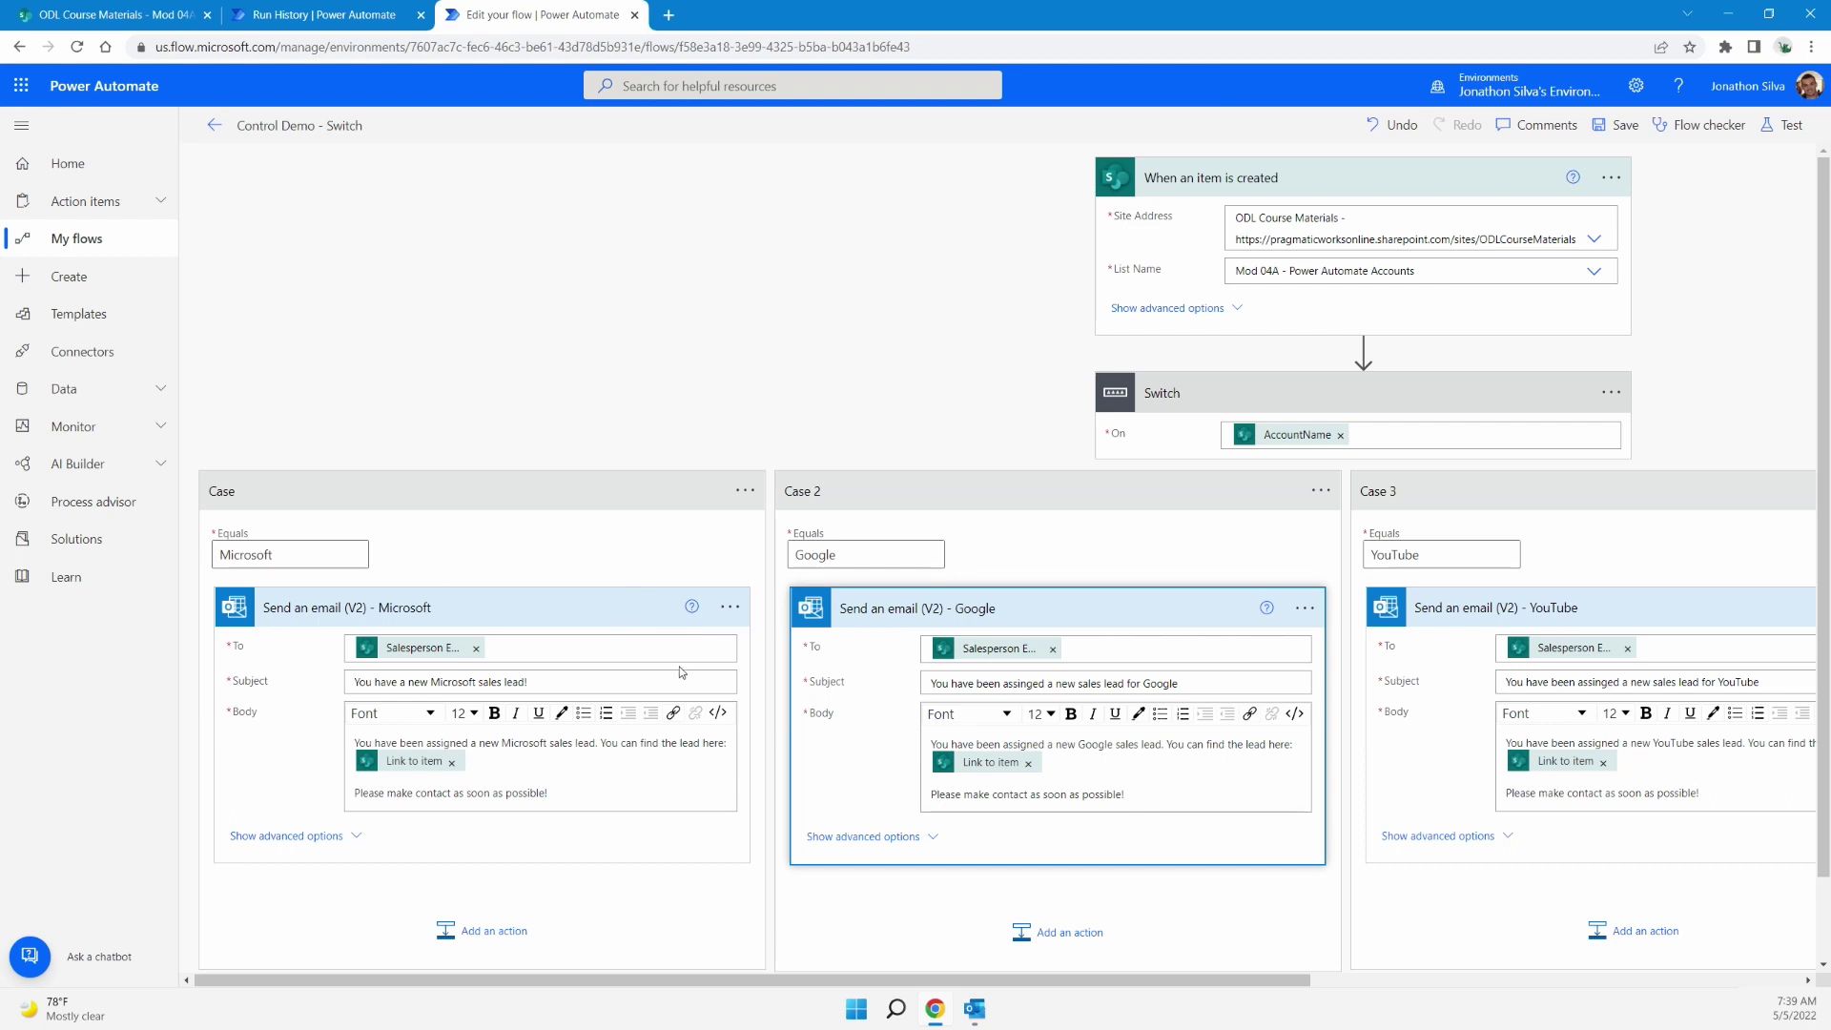
Glance at the Microsoft action's options, then scroll across to the Default branch's email
click(729, 608)
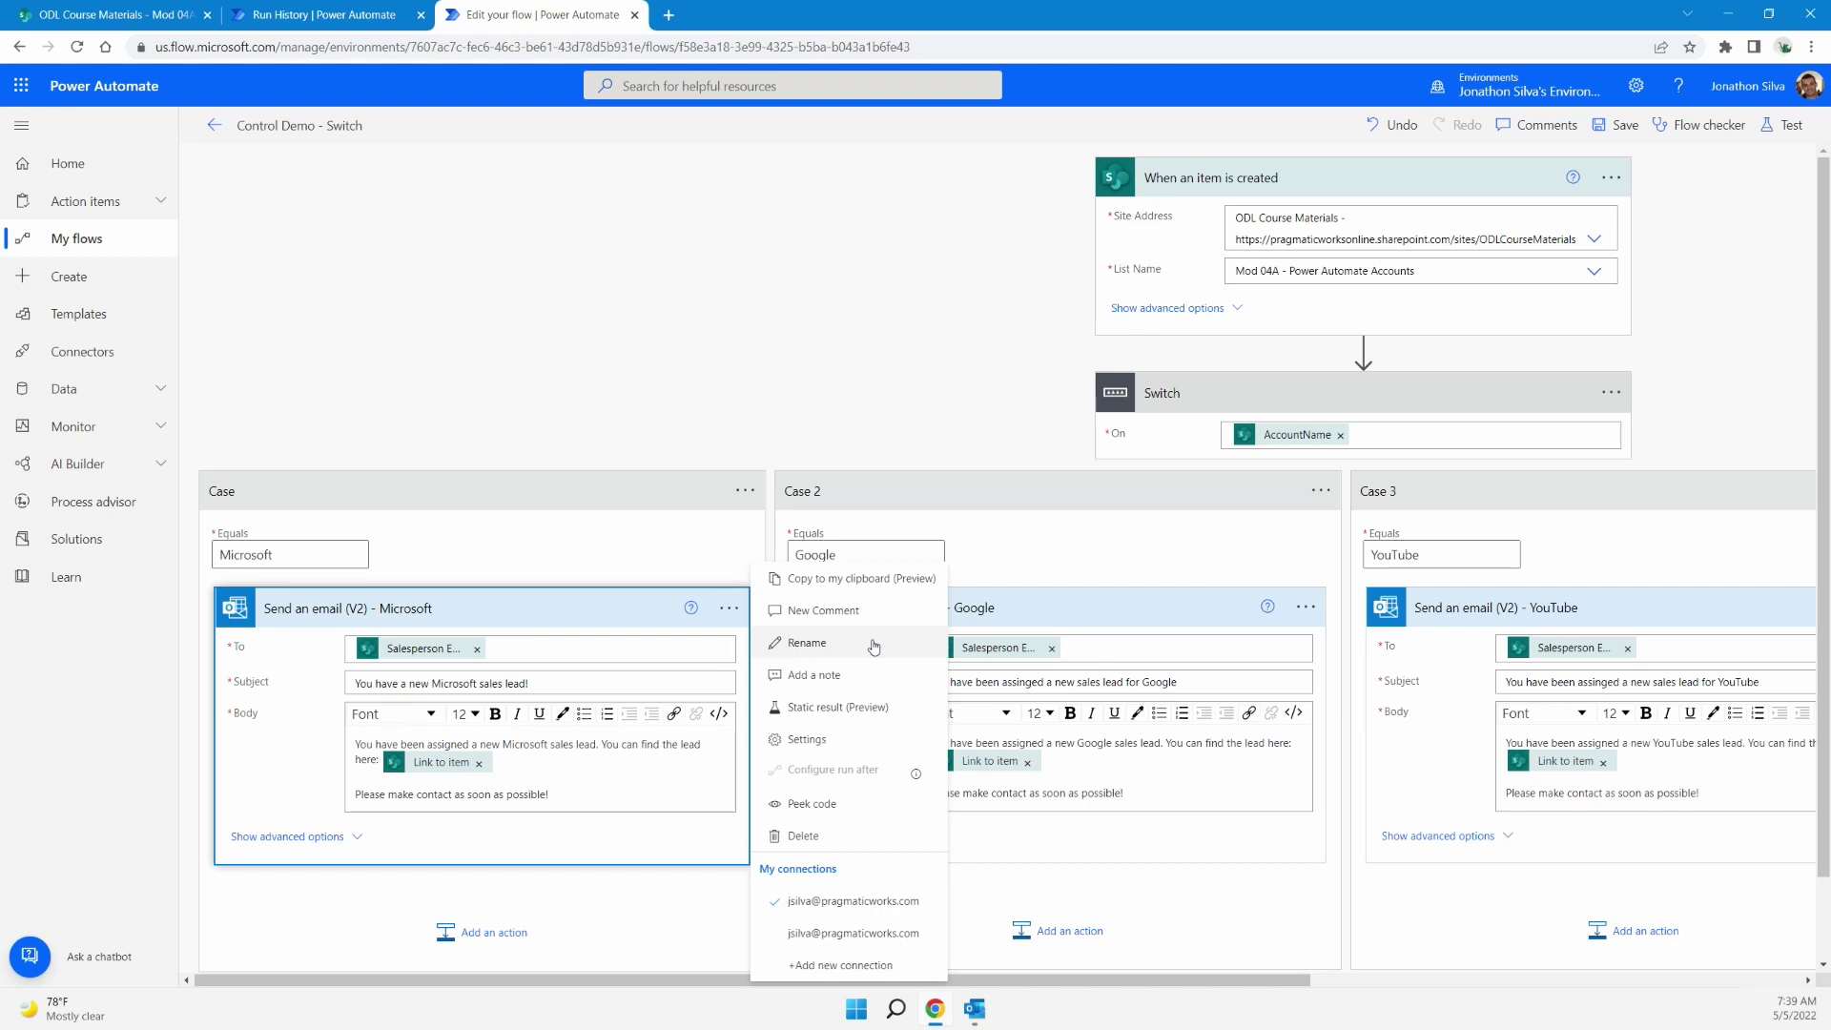
click(664, 403)
drag(1037, 980, 1002, 961)
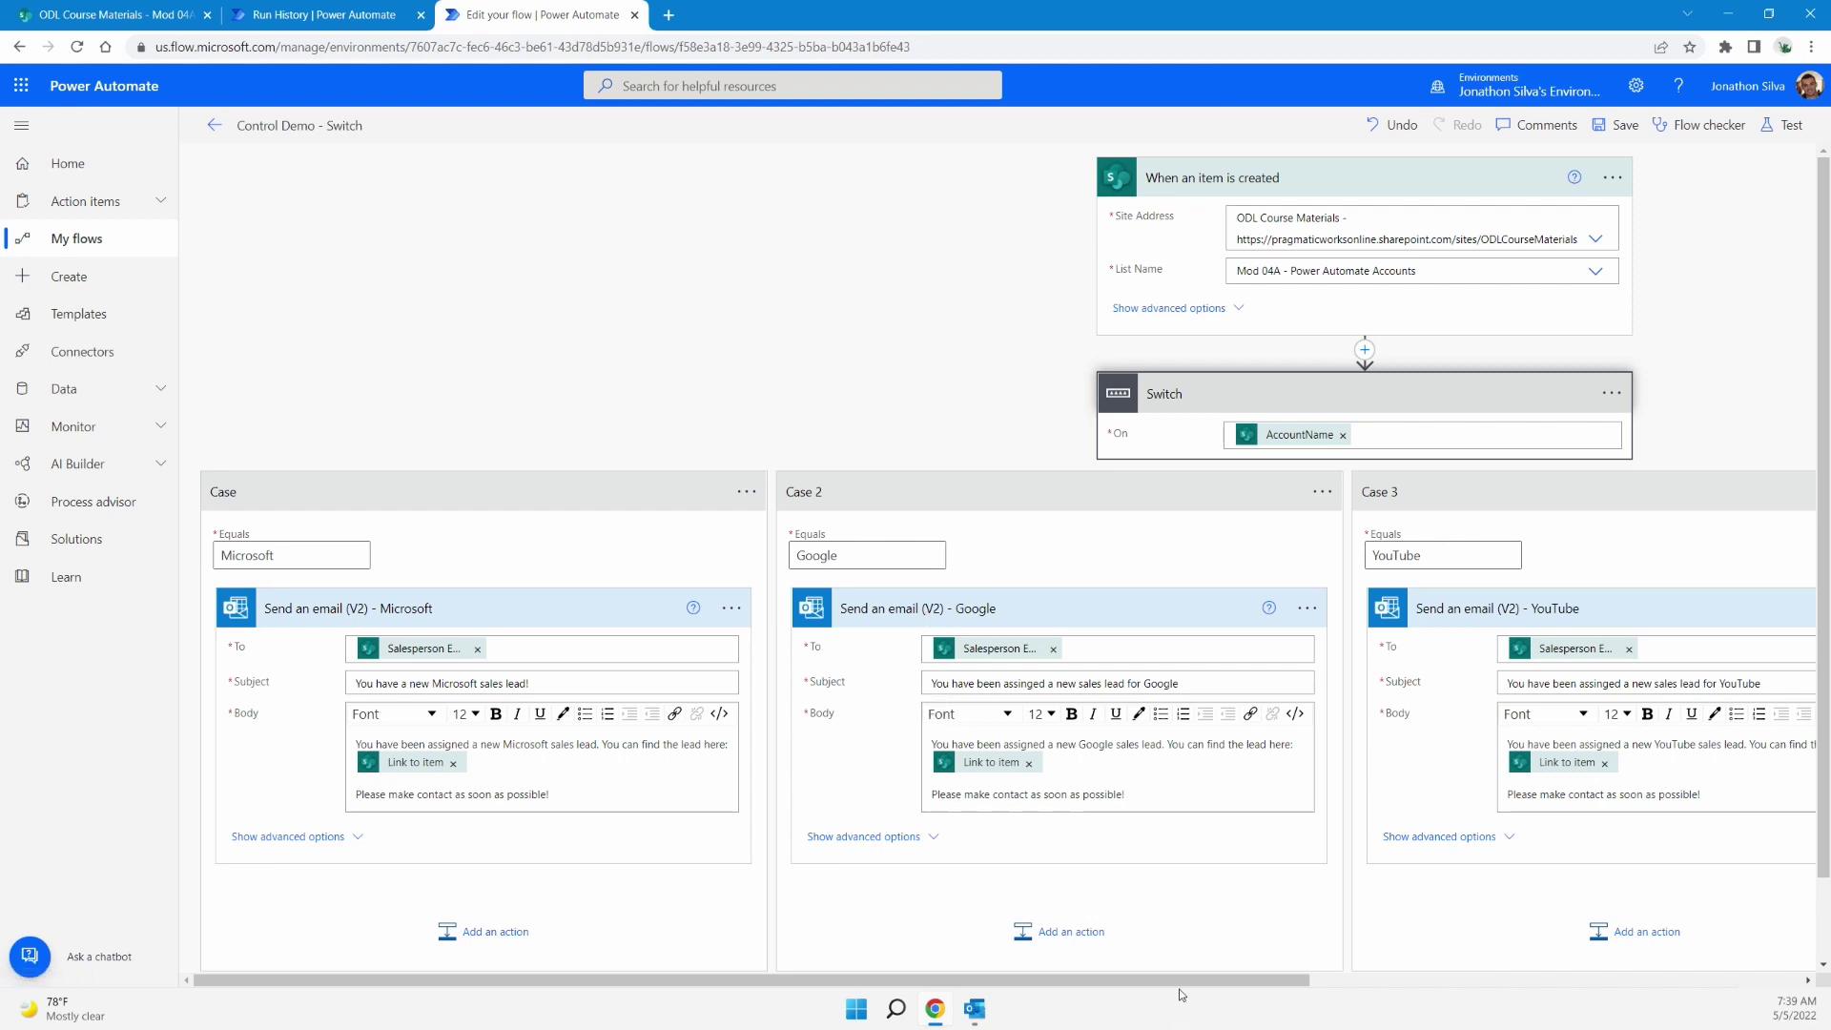
drag(1183, 979, 1585, 989)
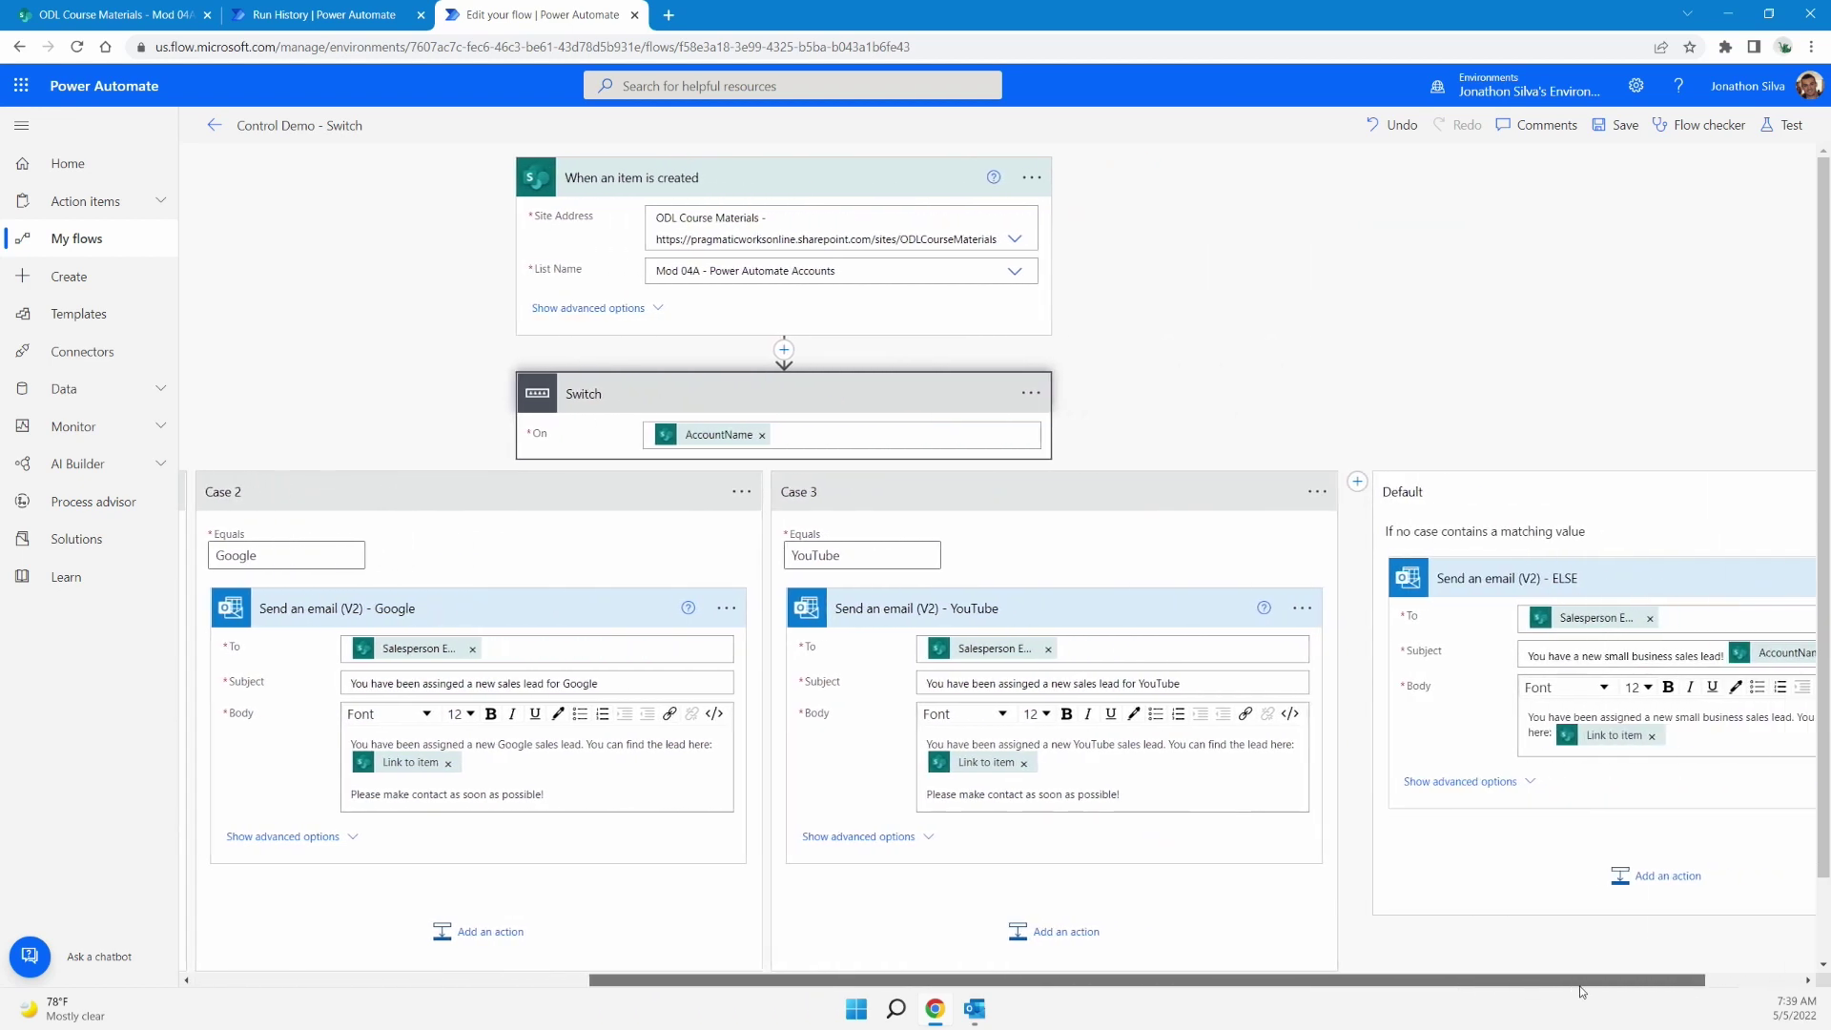
Start a manual test of the Switch flow and go to the Mod 04A SharePoint accounts list
click(1776, 130)
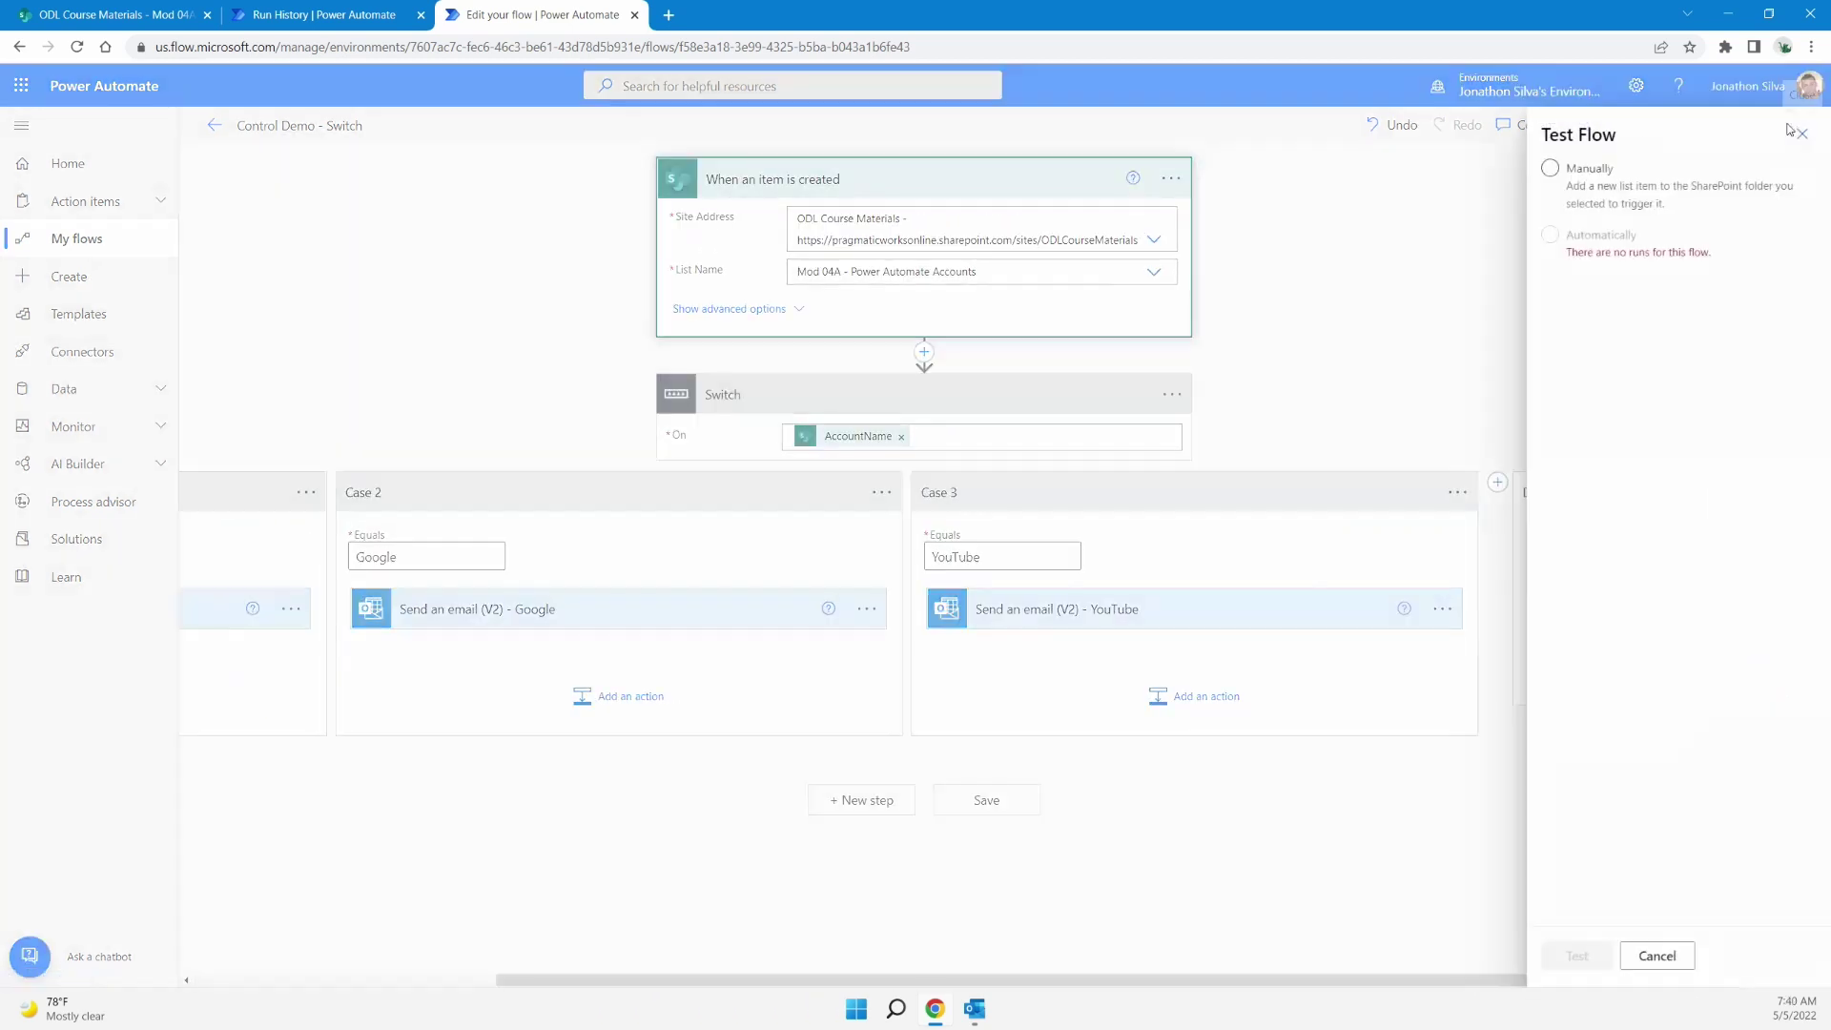
click(1547, 171)
click(1579, 957)
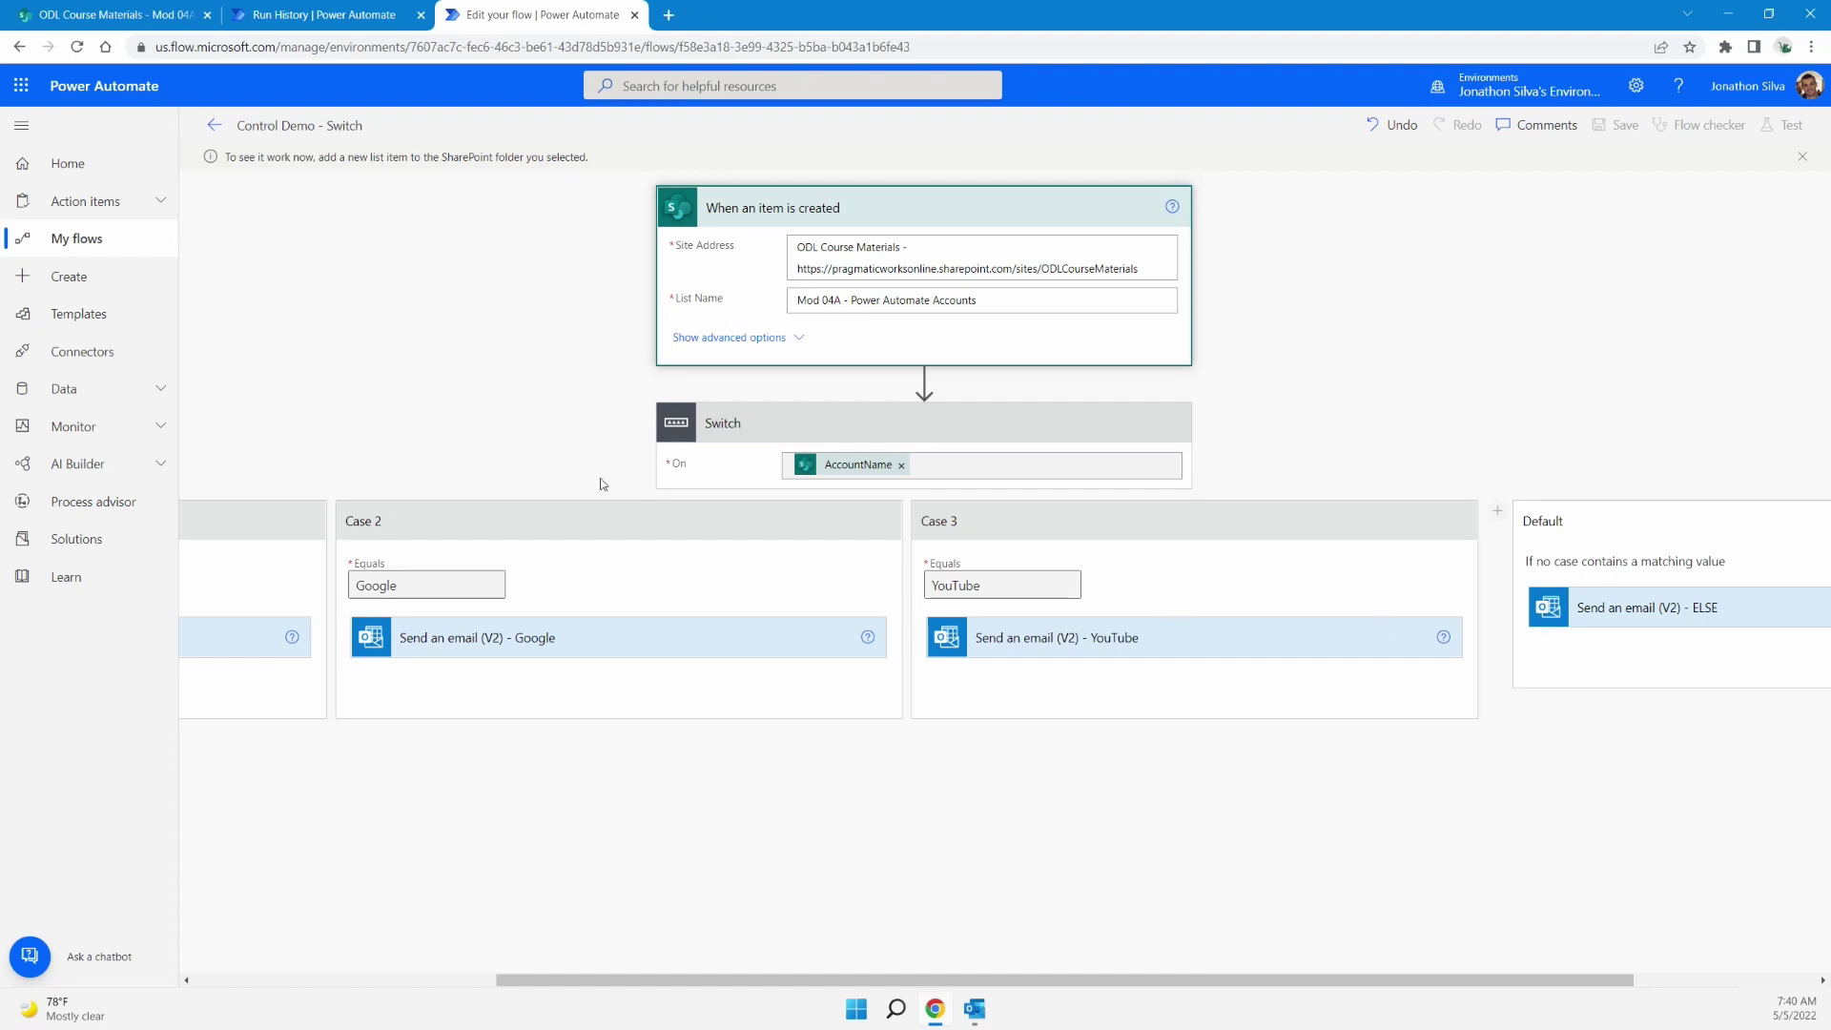
click(88, 20)
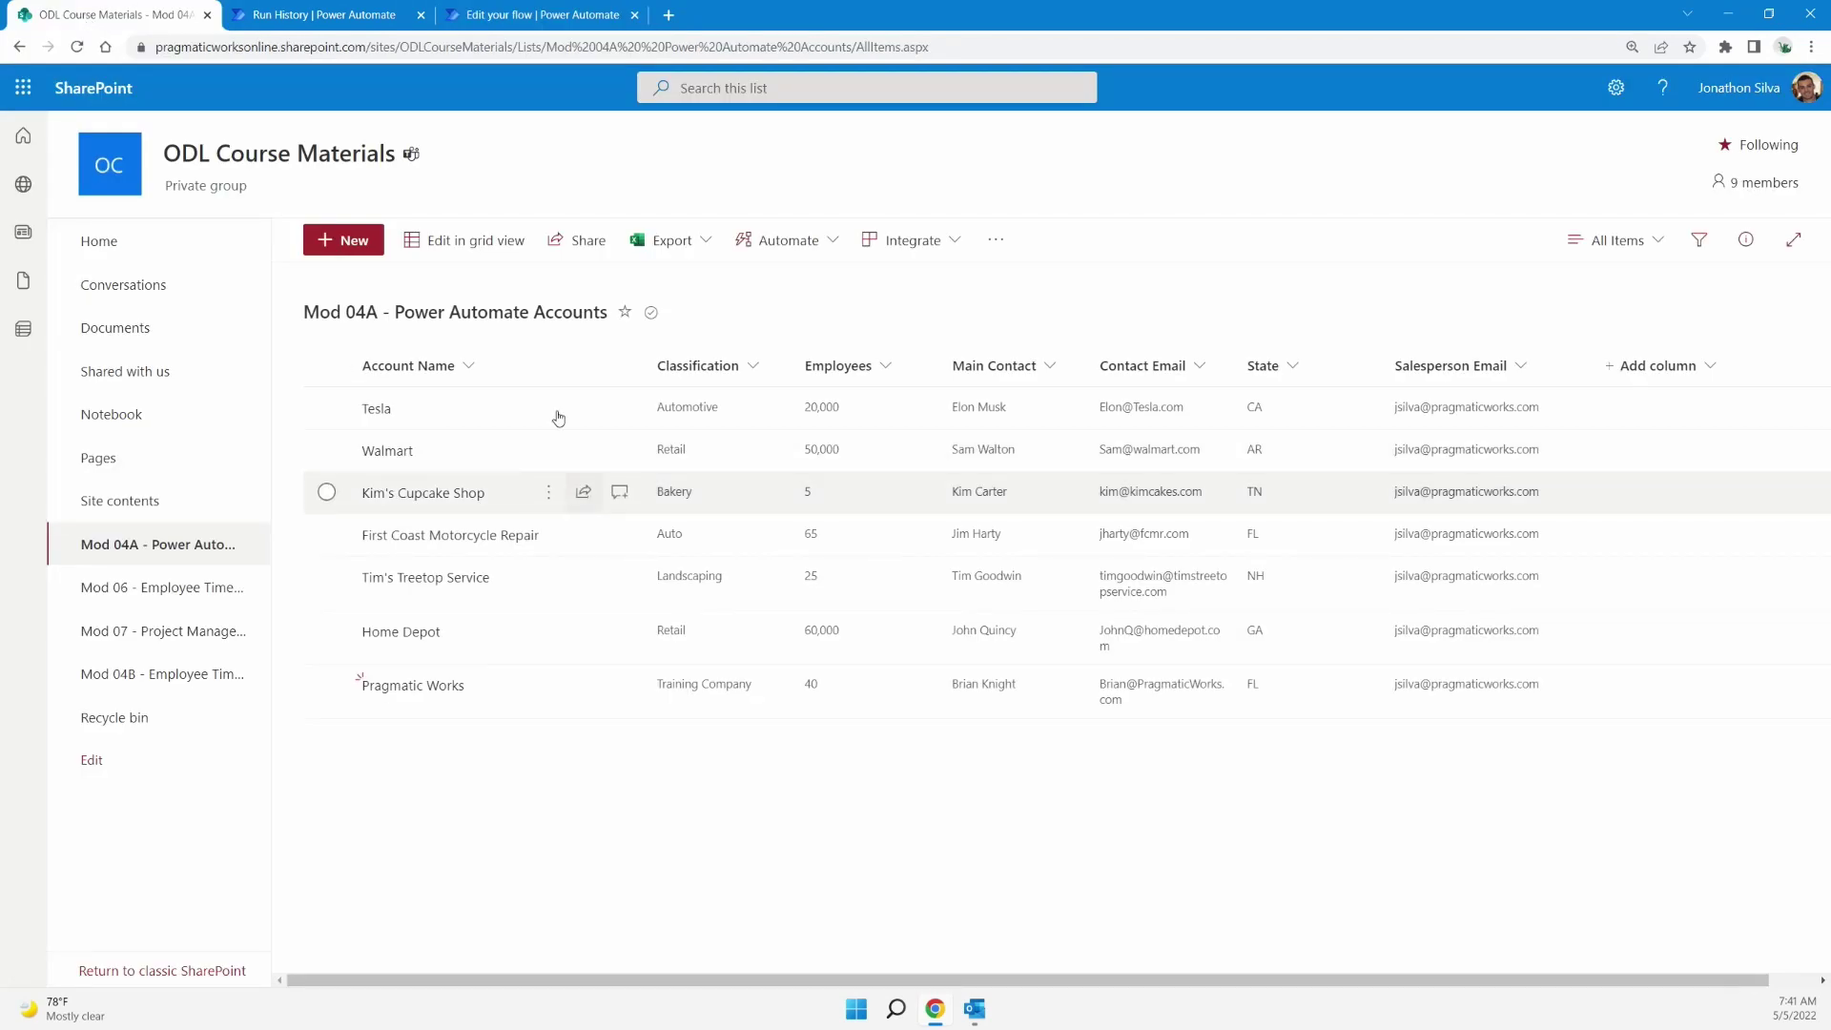
Start a new Microsoft list item with classification Tech and 100000 employees
click(367, 250)
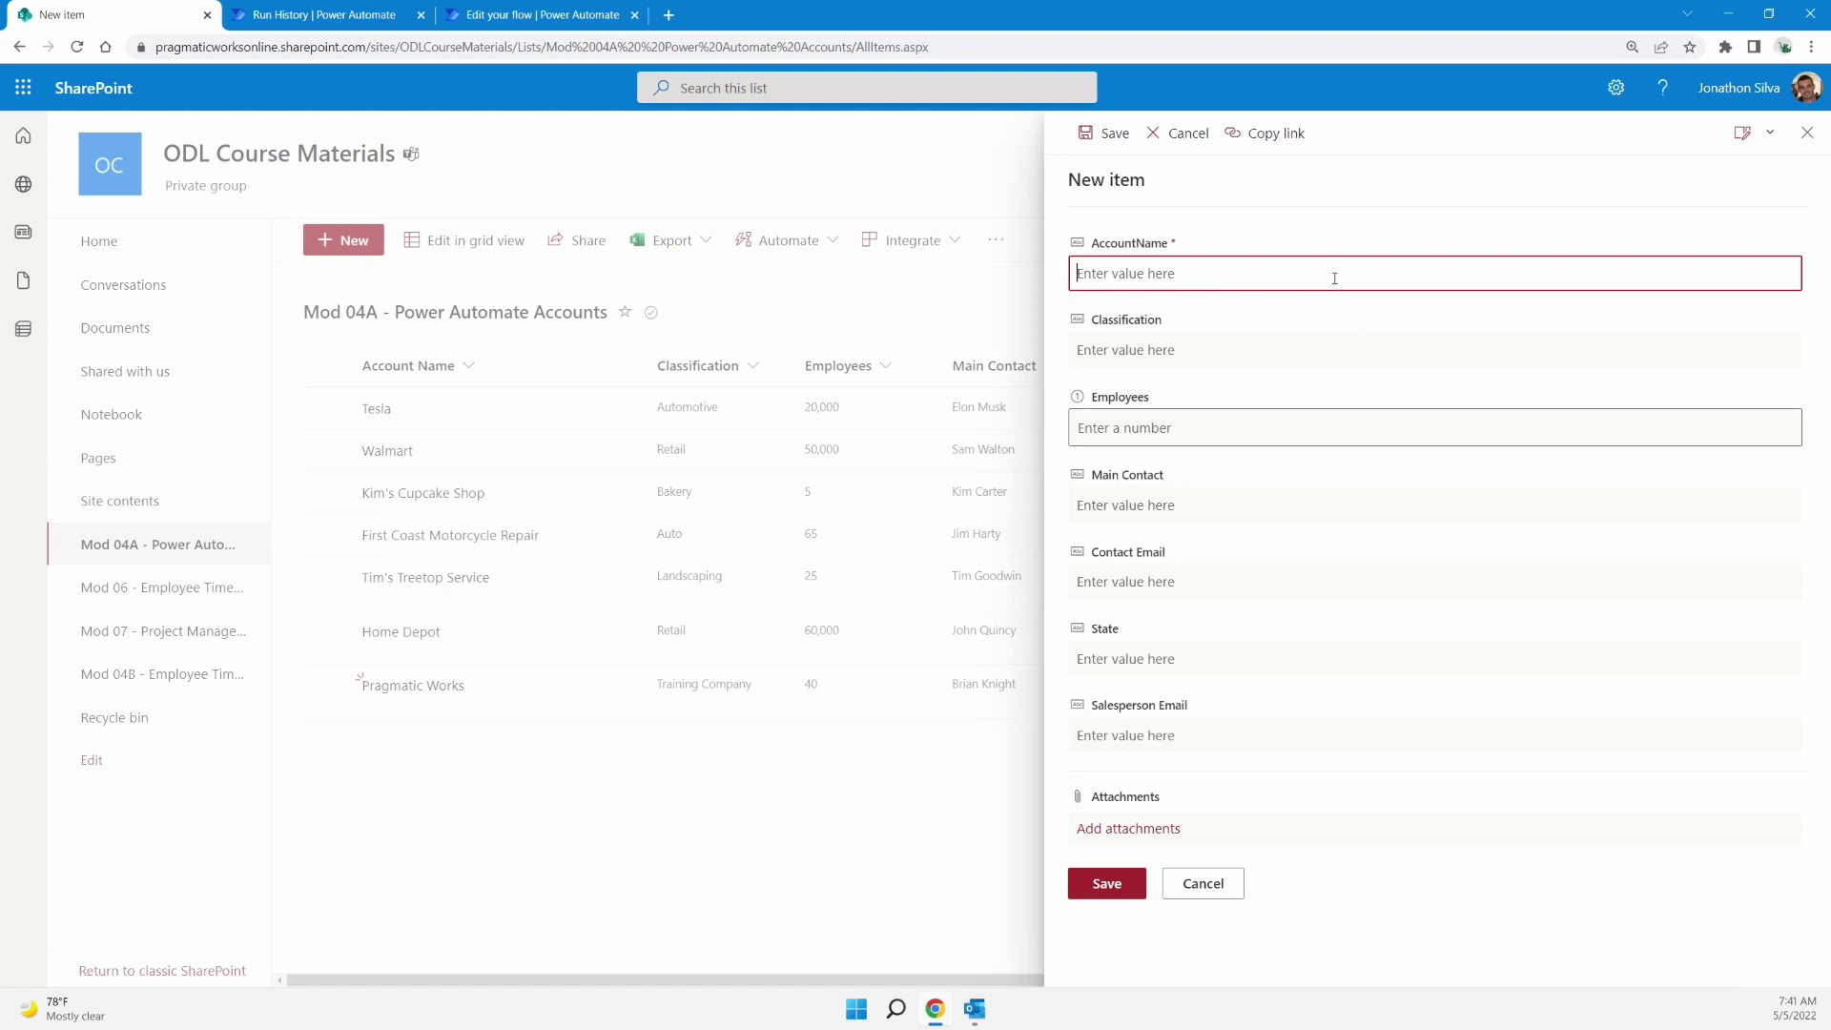
text(Microsoft)
key(Tab)
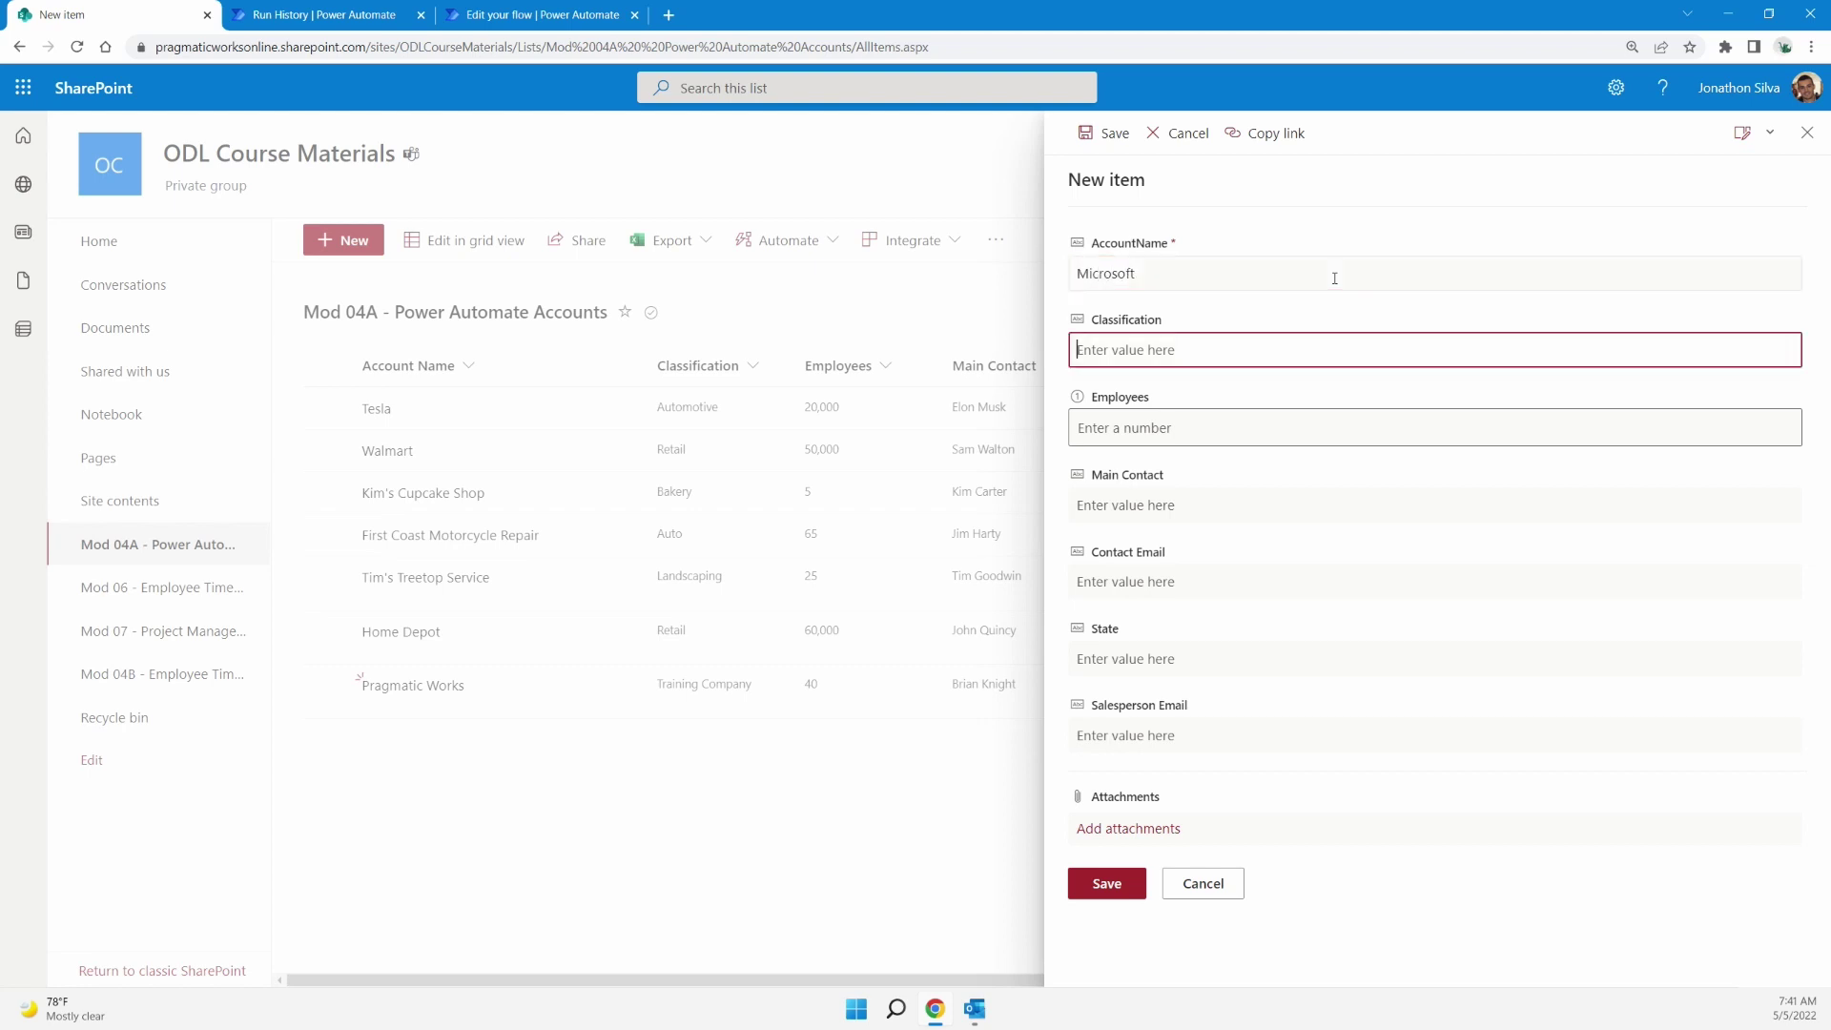
text(Tech)
key(Tab)
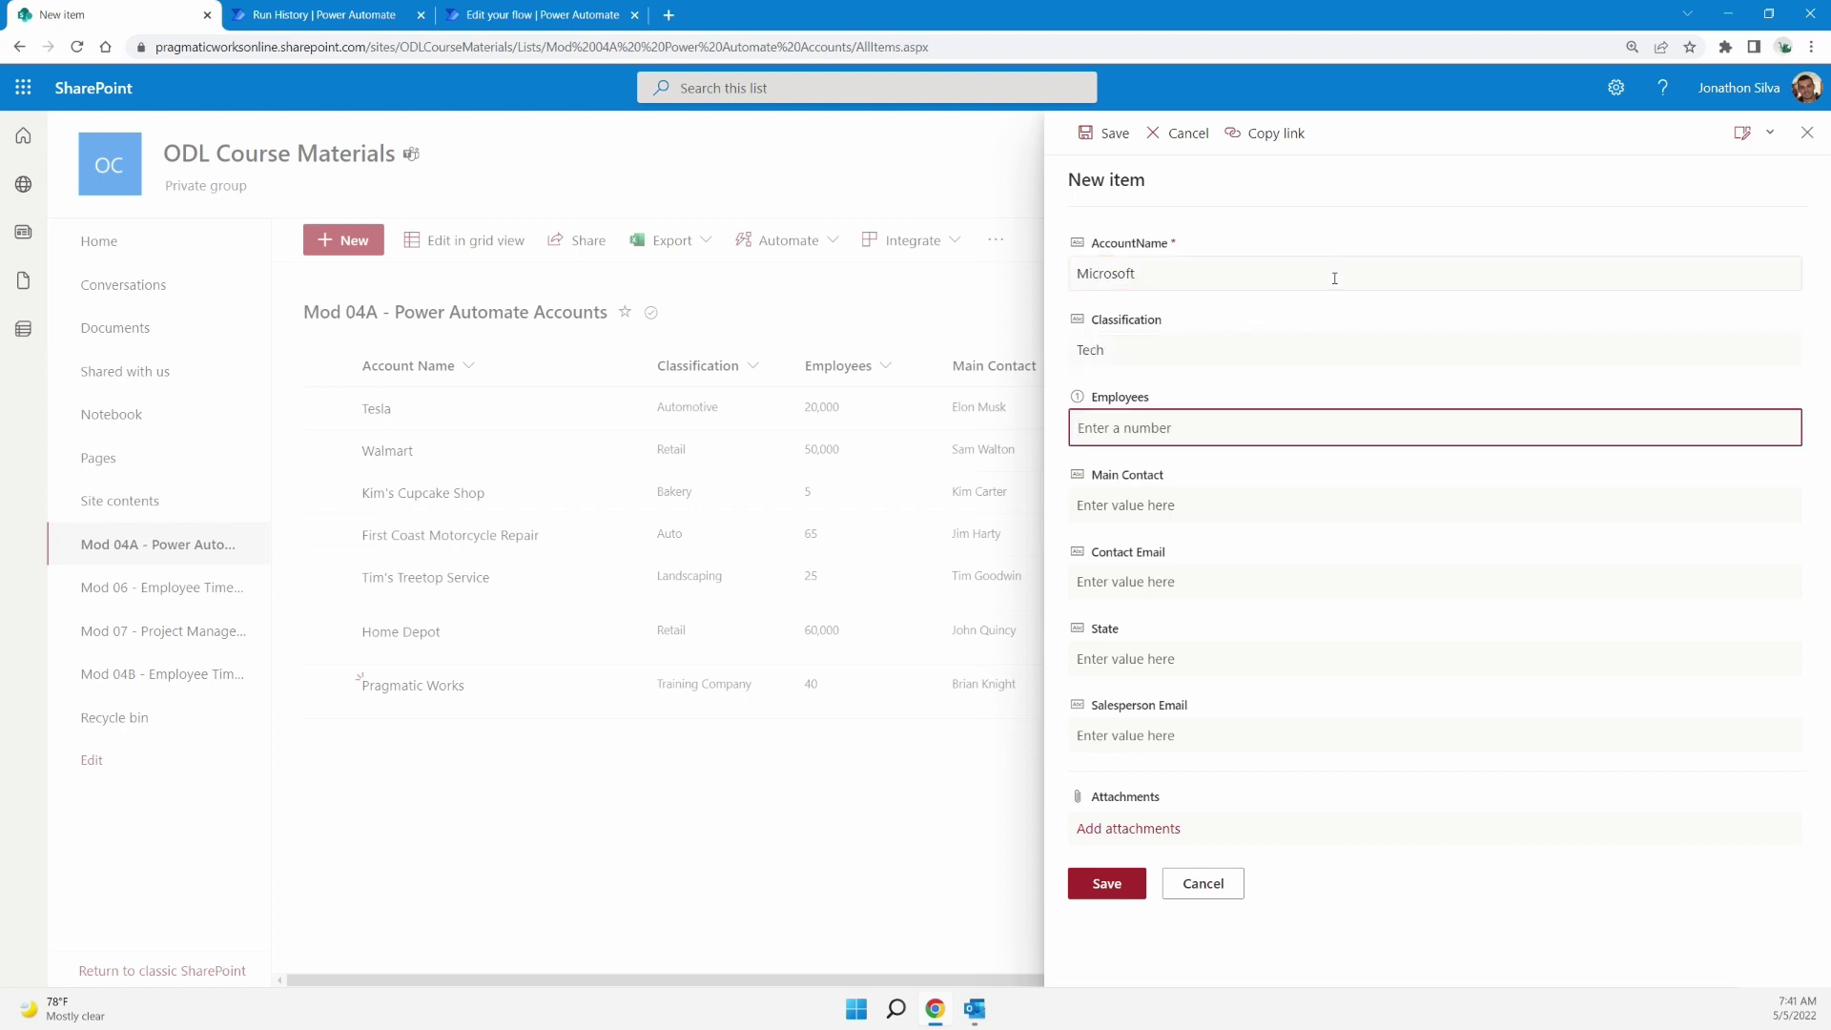
text(100000)
Fill in the main contact's name and e-mail, state WA and salesperson e-mail, then save
click(1203, 505)
text(Bill)
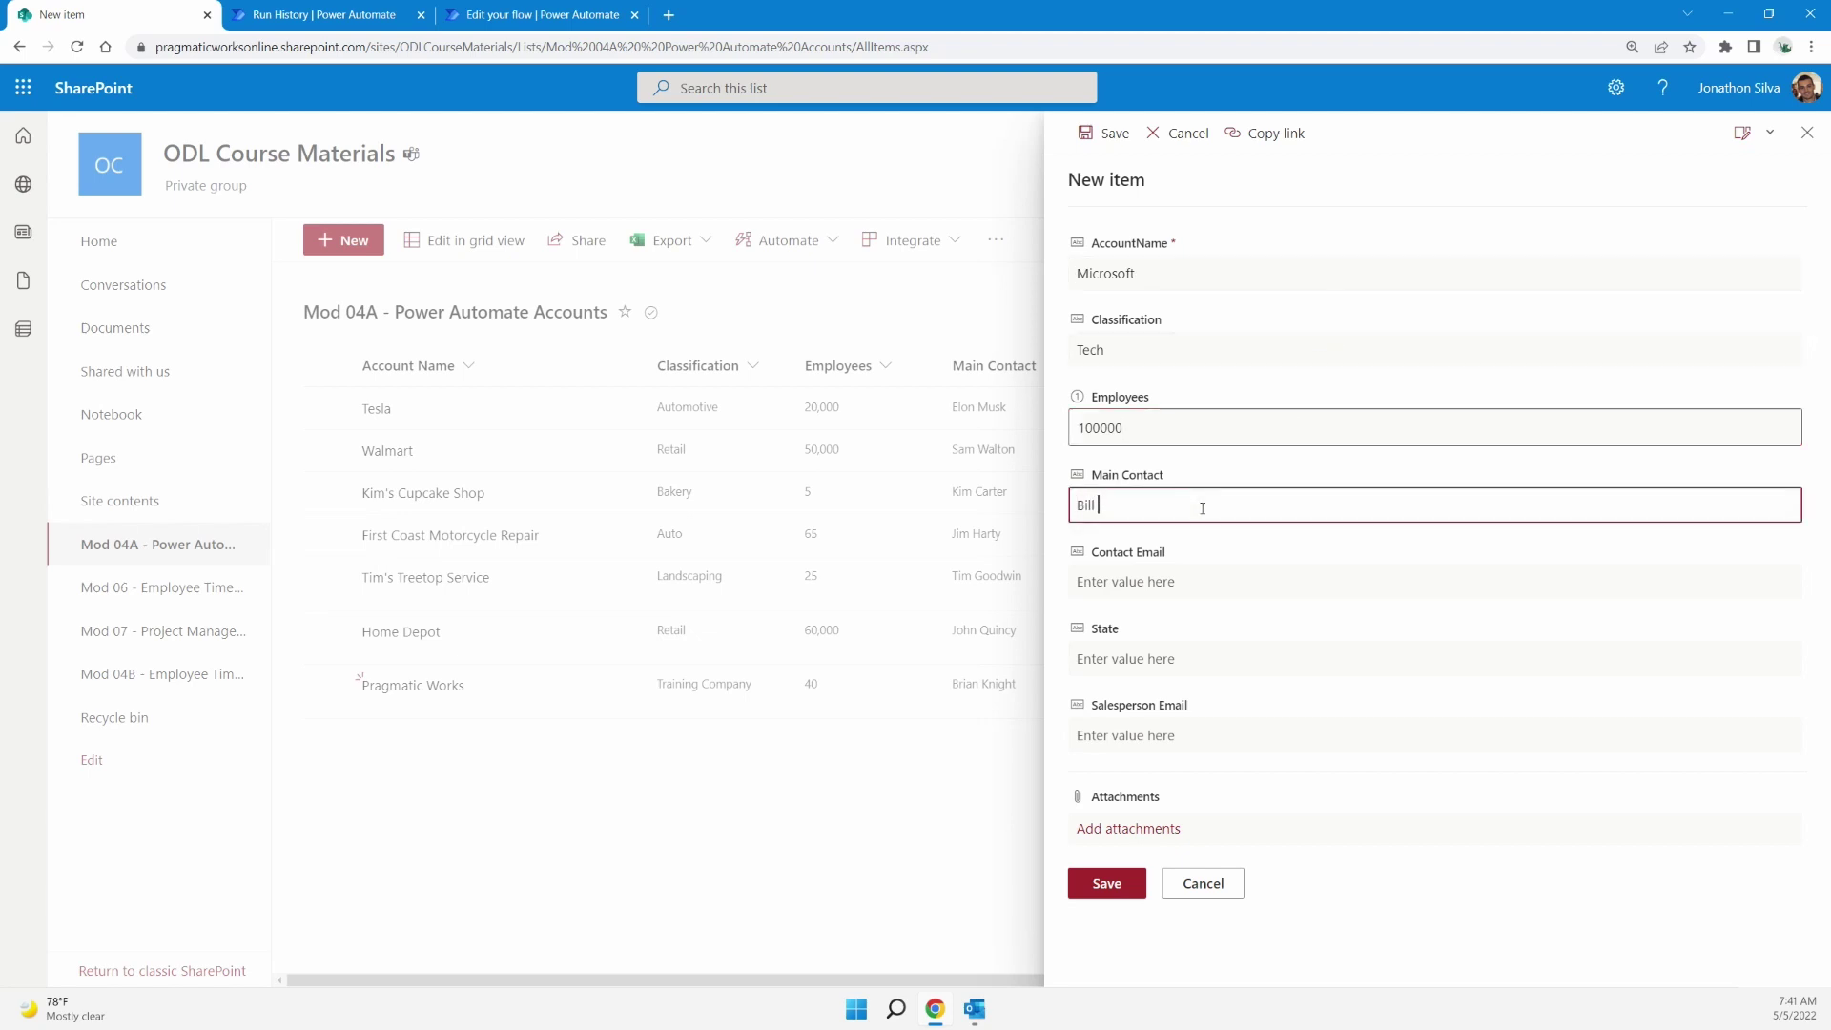
text( Gates)
click(1154, 578)
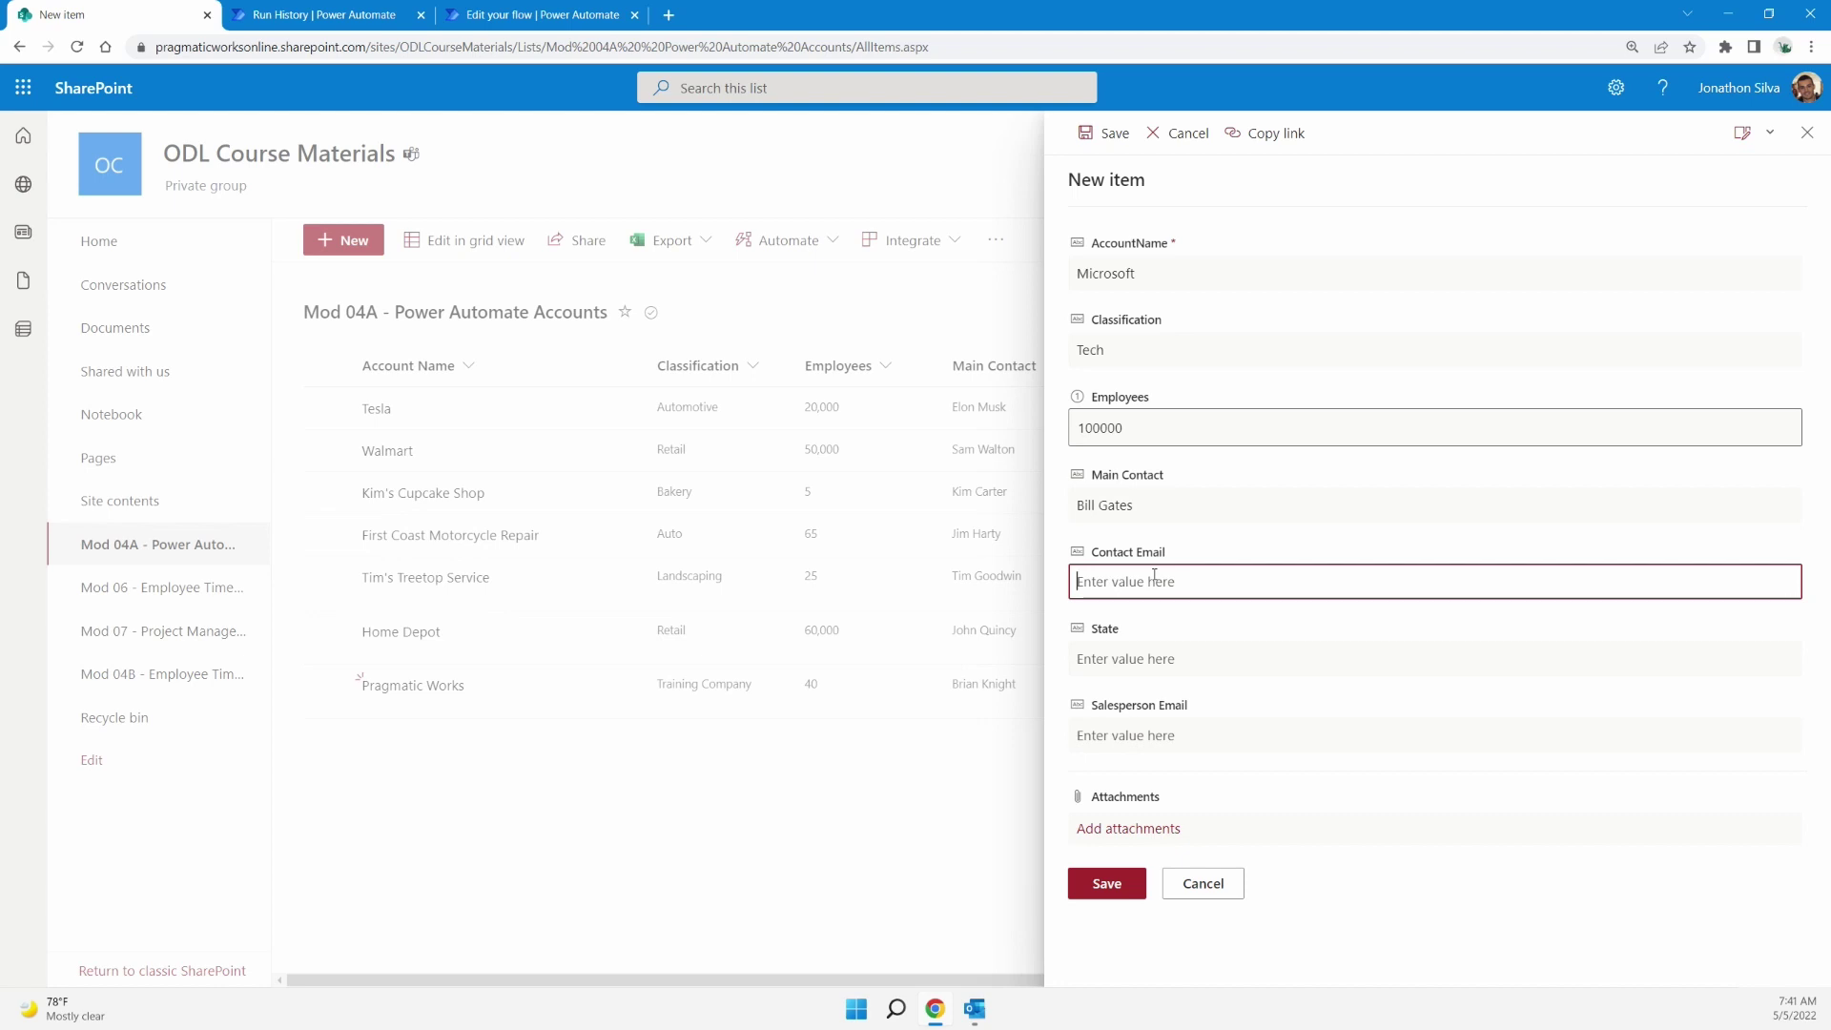
click(1200, 657)
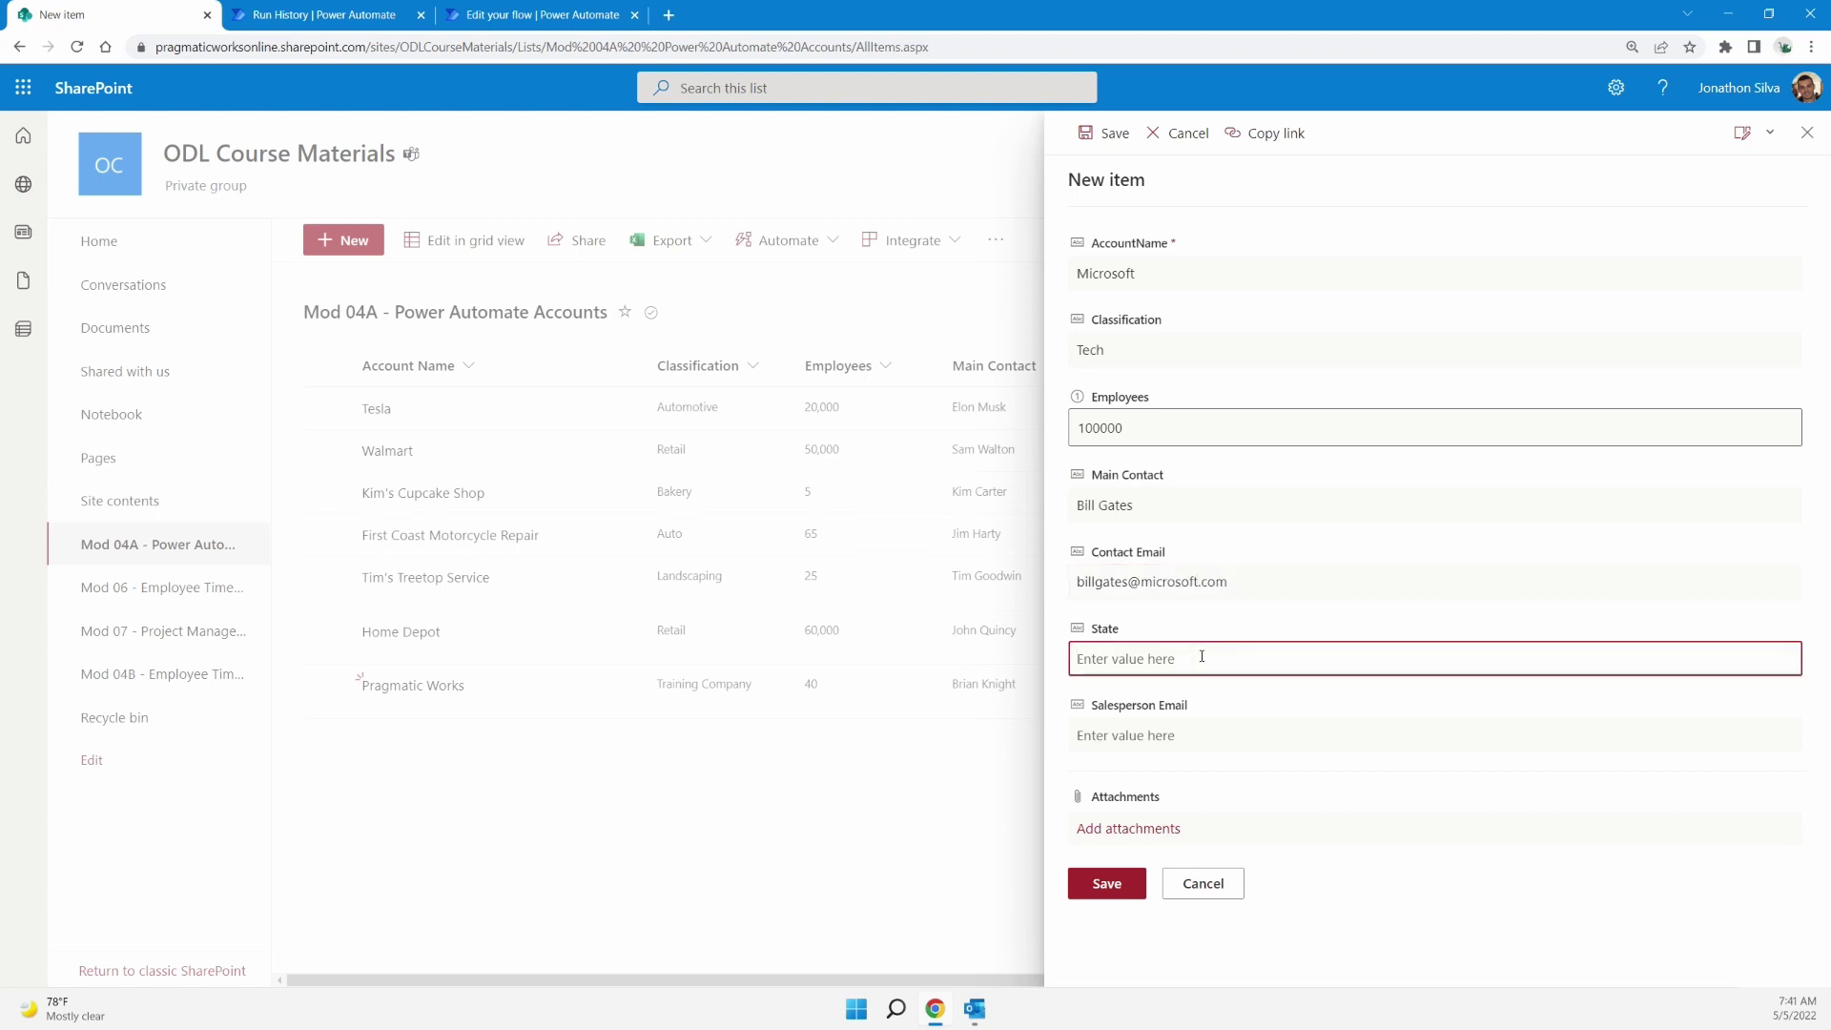
text(WA)
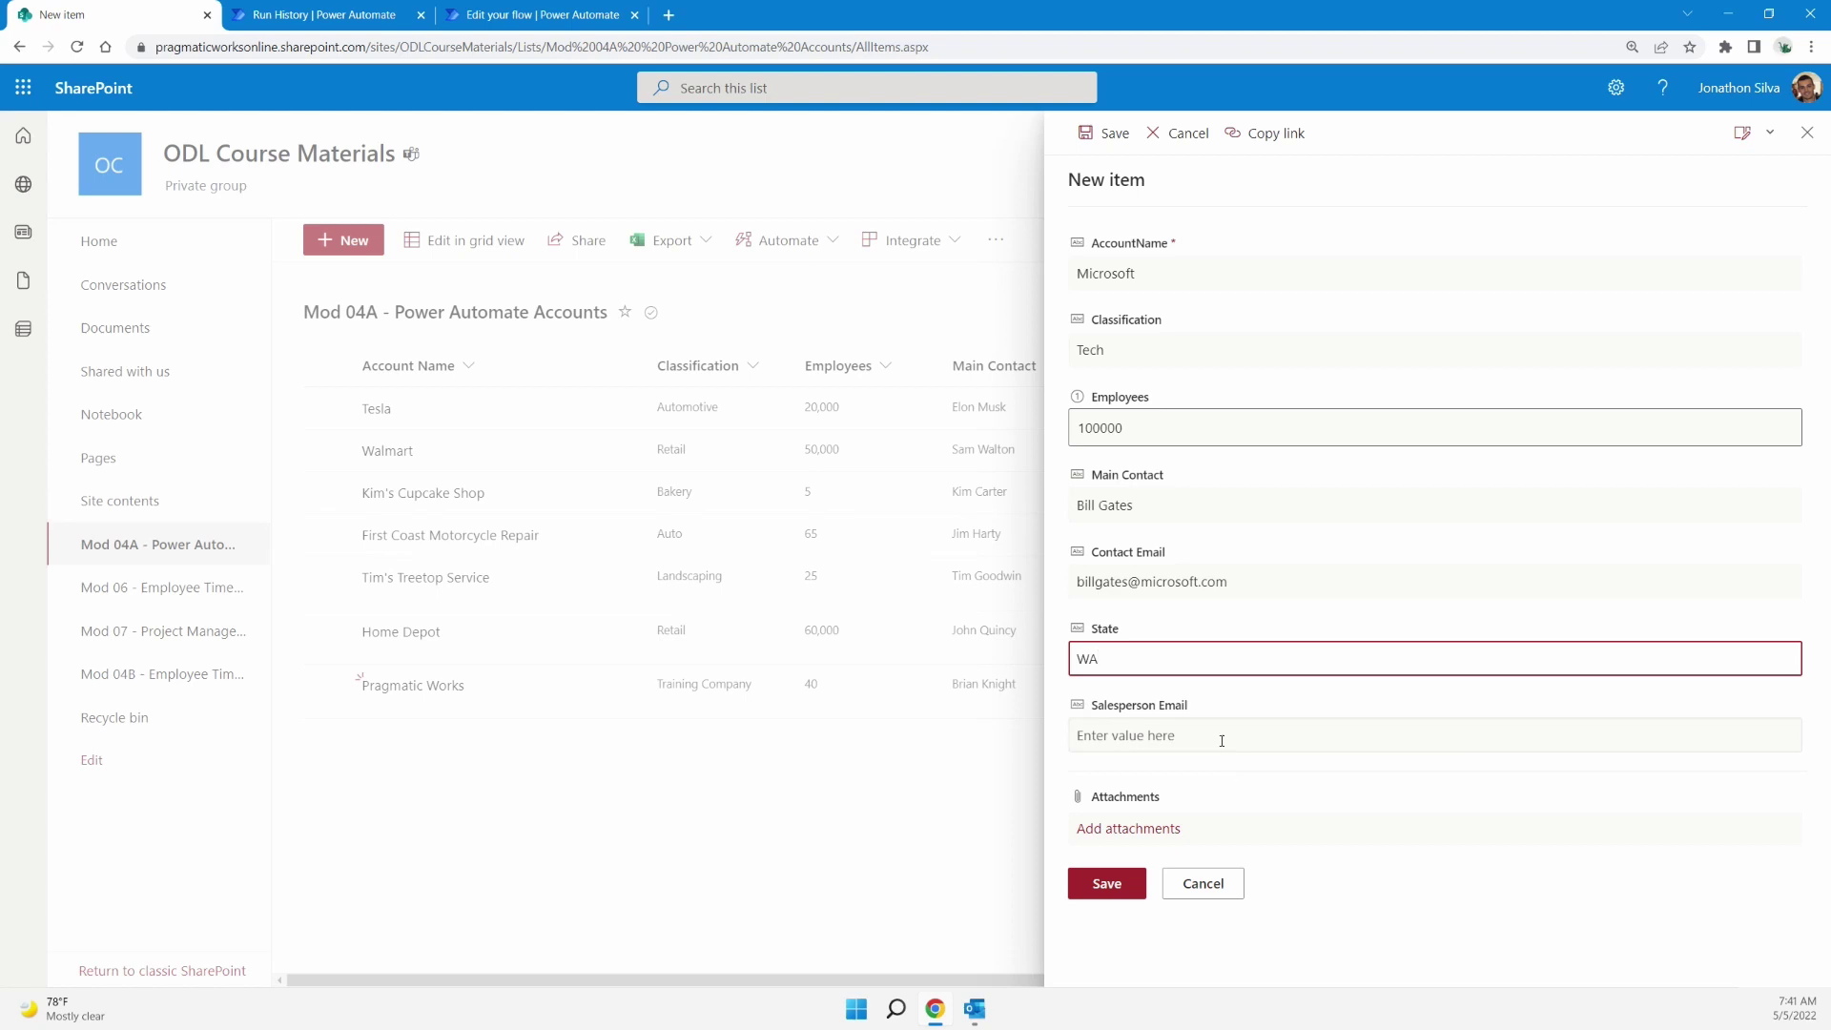
click(1222, 740)
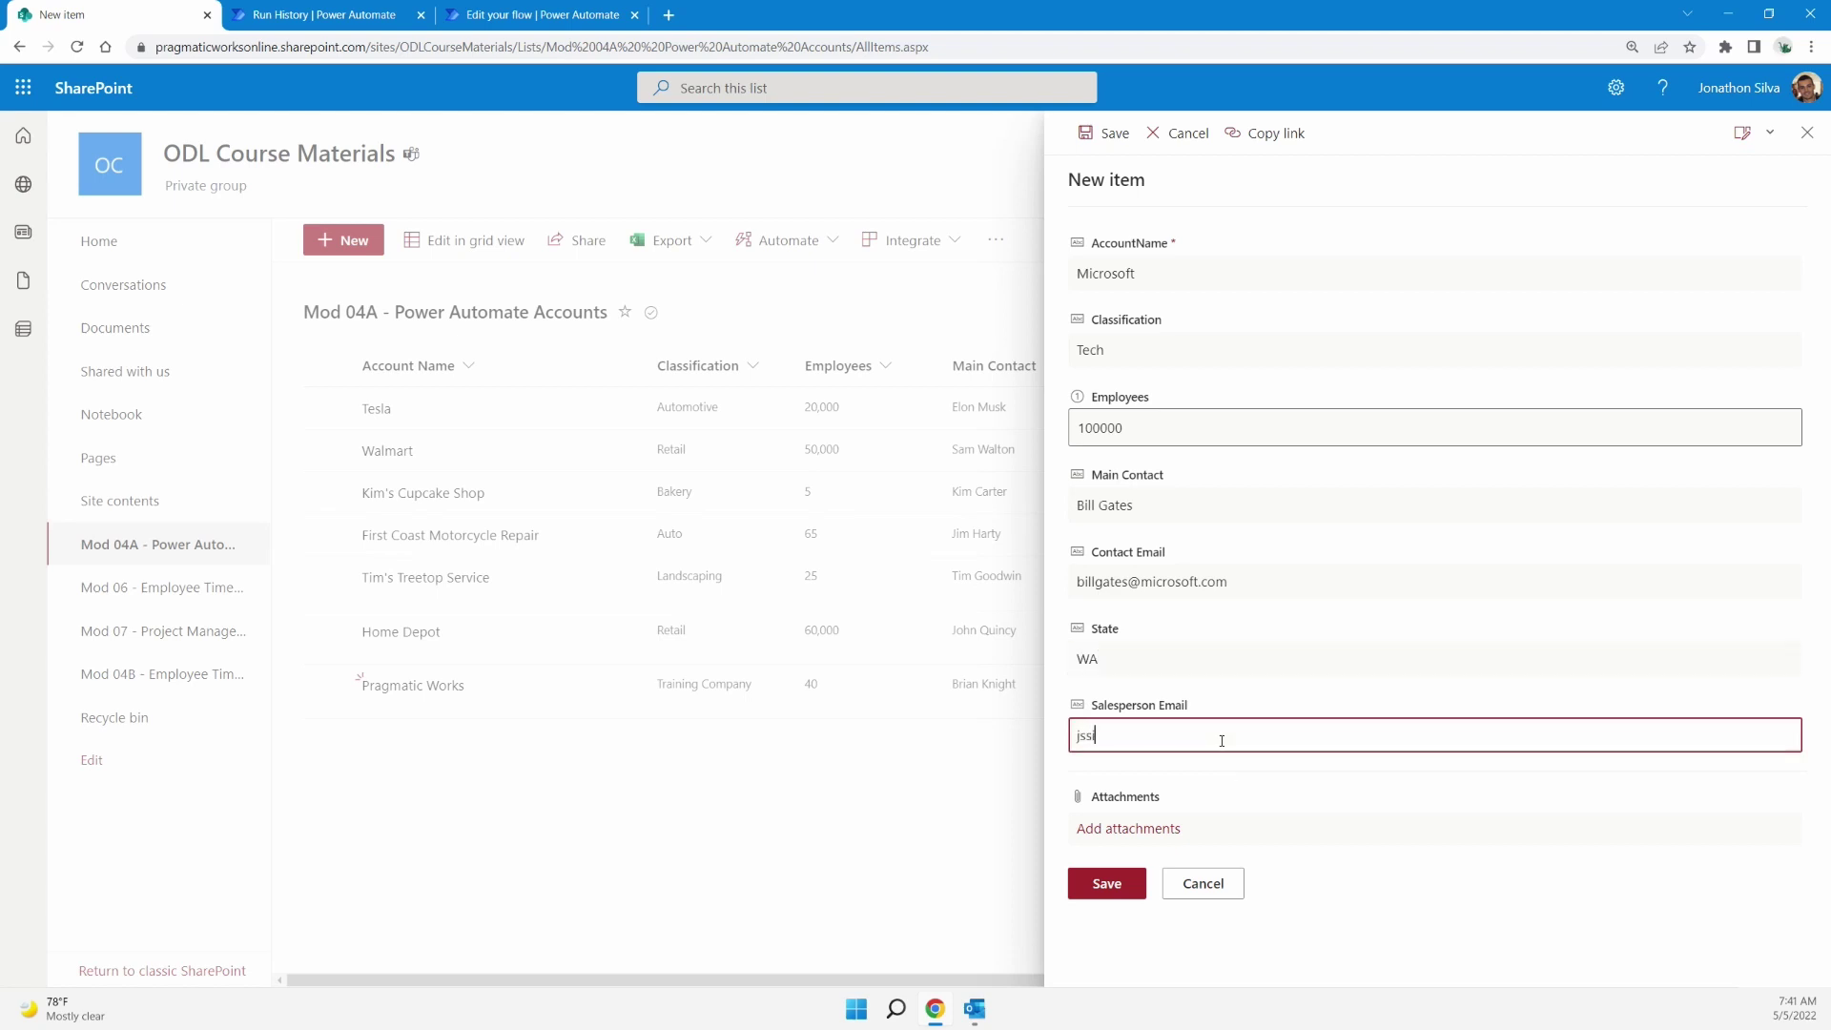
click(1104, 885)
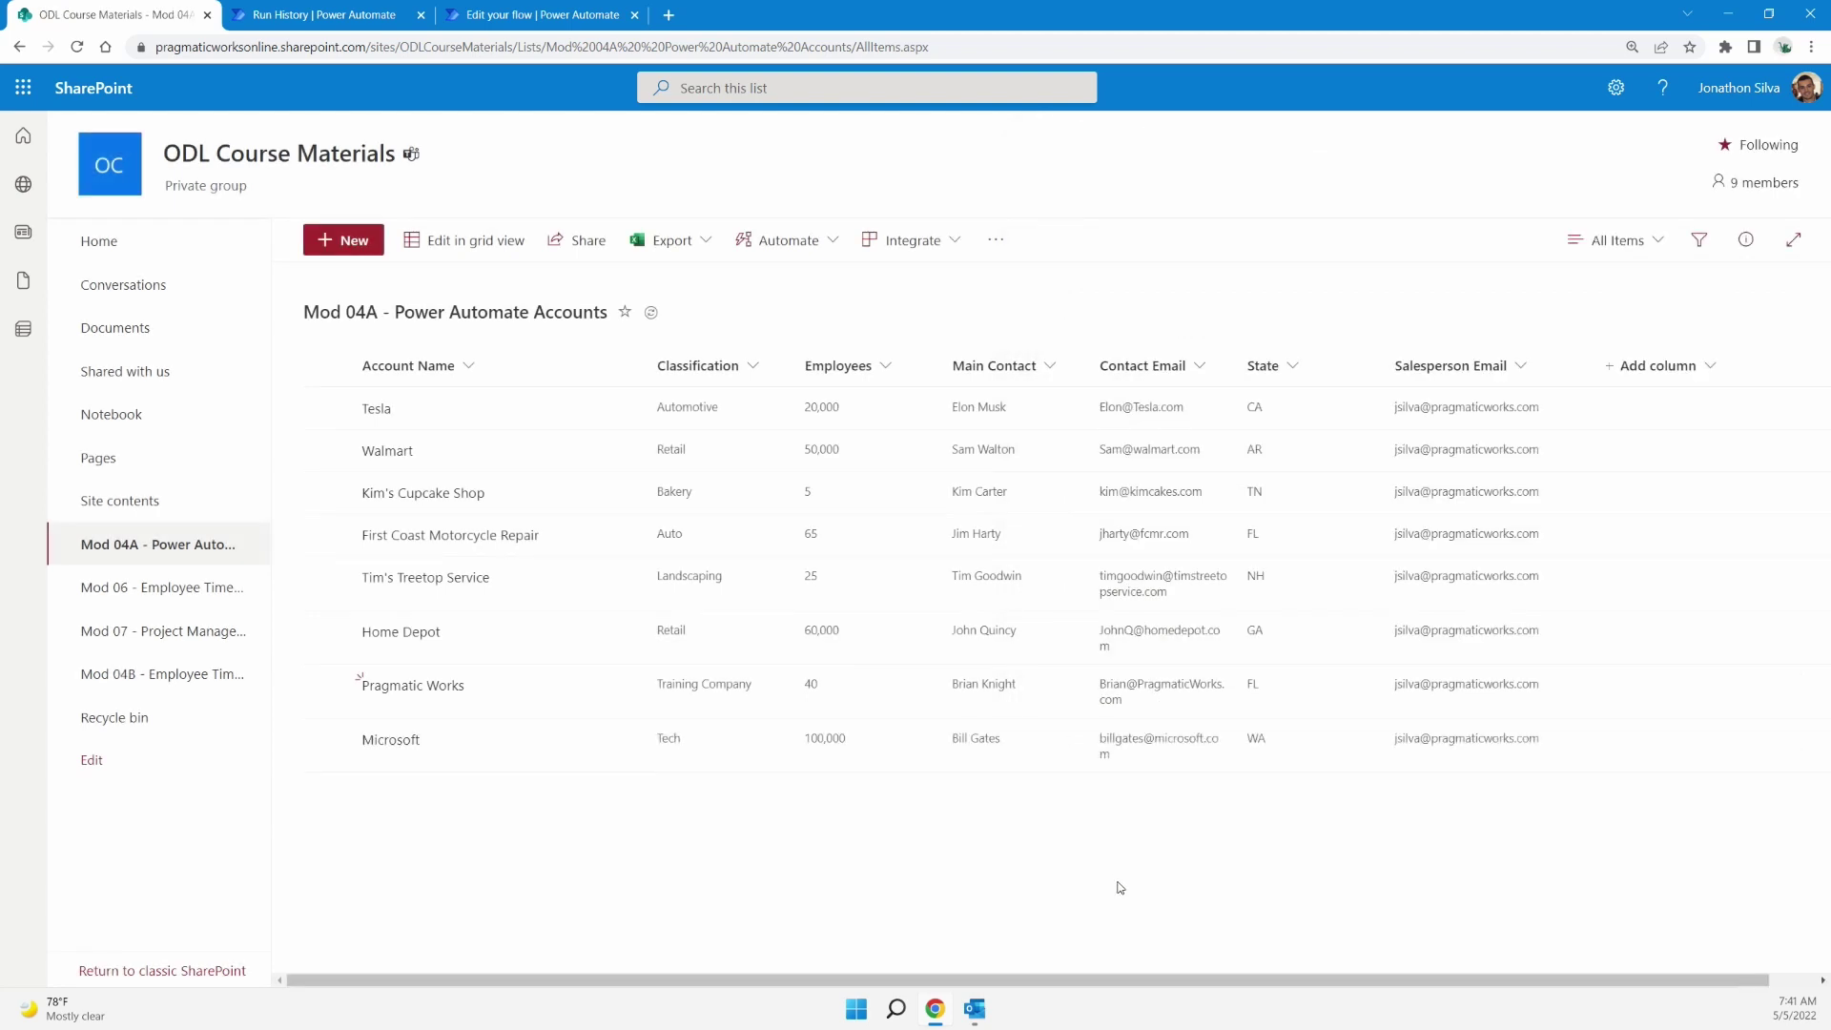
Check the Microsoft sales lead e-mail, restart a manual flow test, and return to the SharePoint list
click(539, 14)
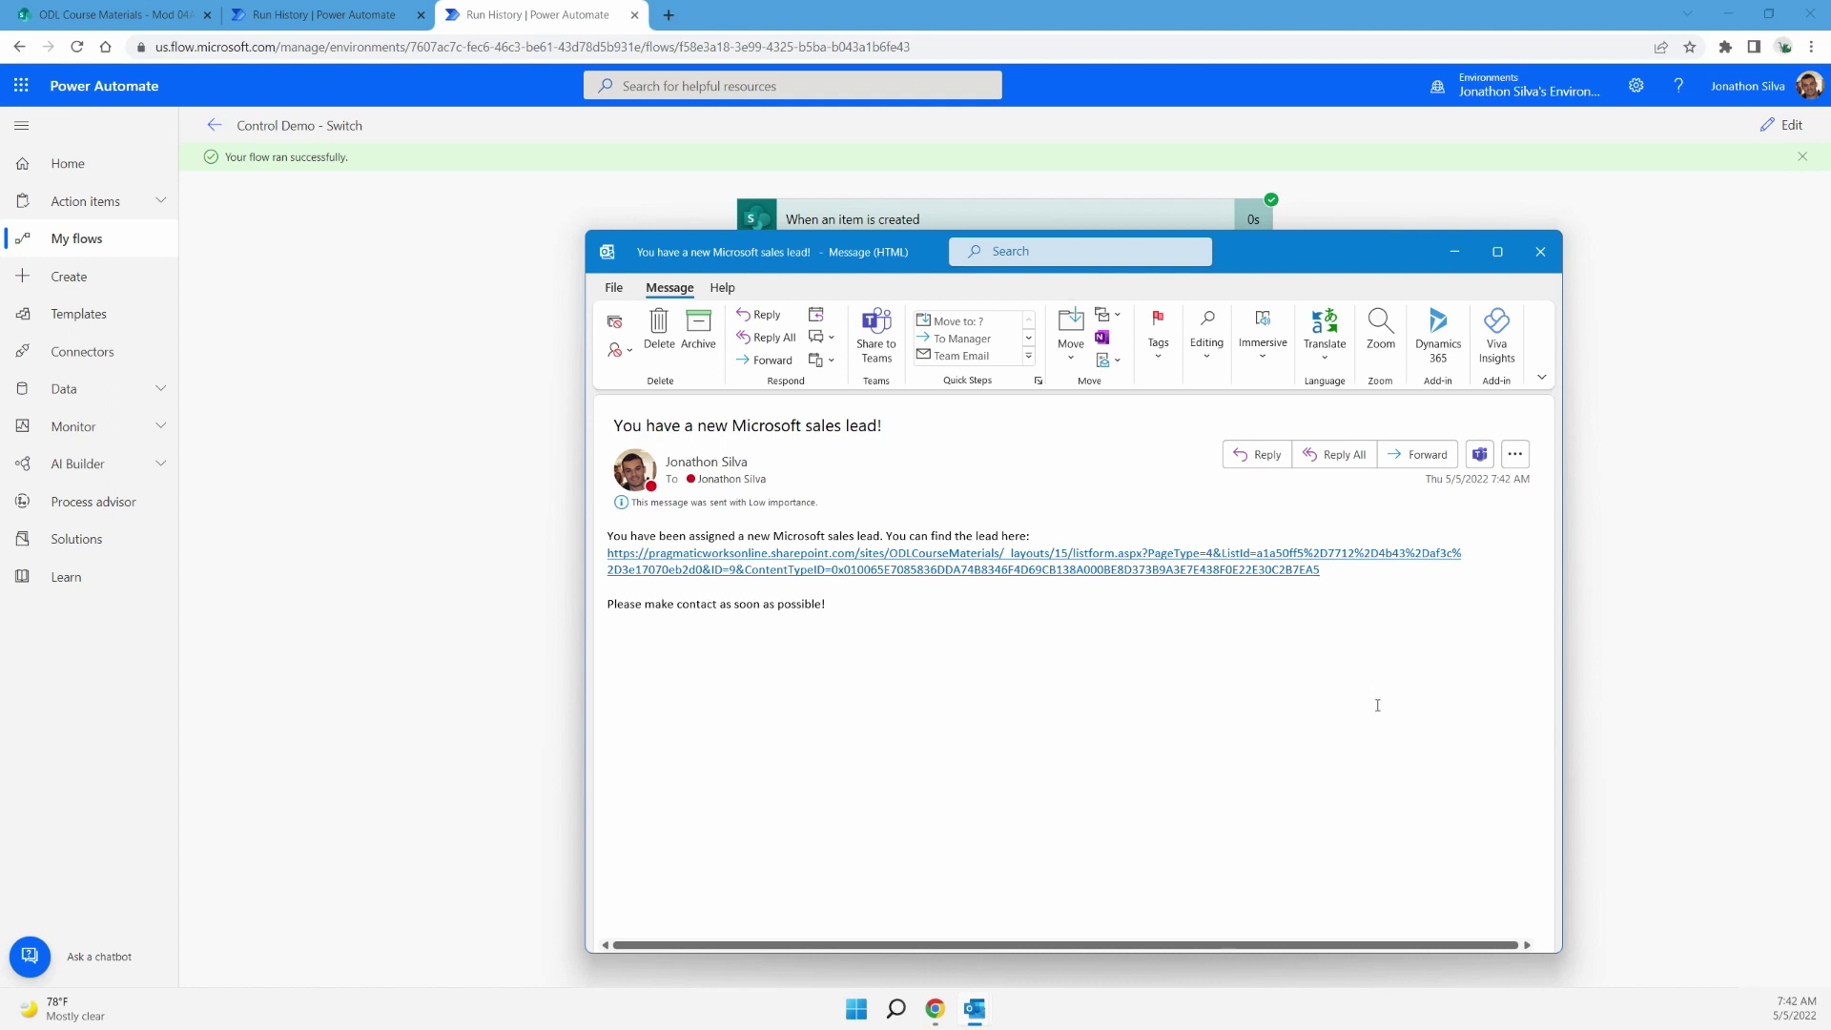
click(1540, 252)
click(1780, 125)
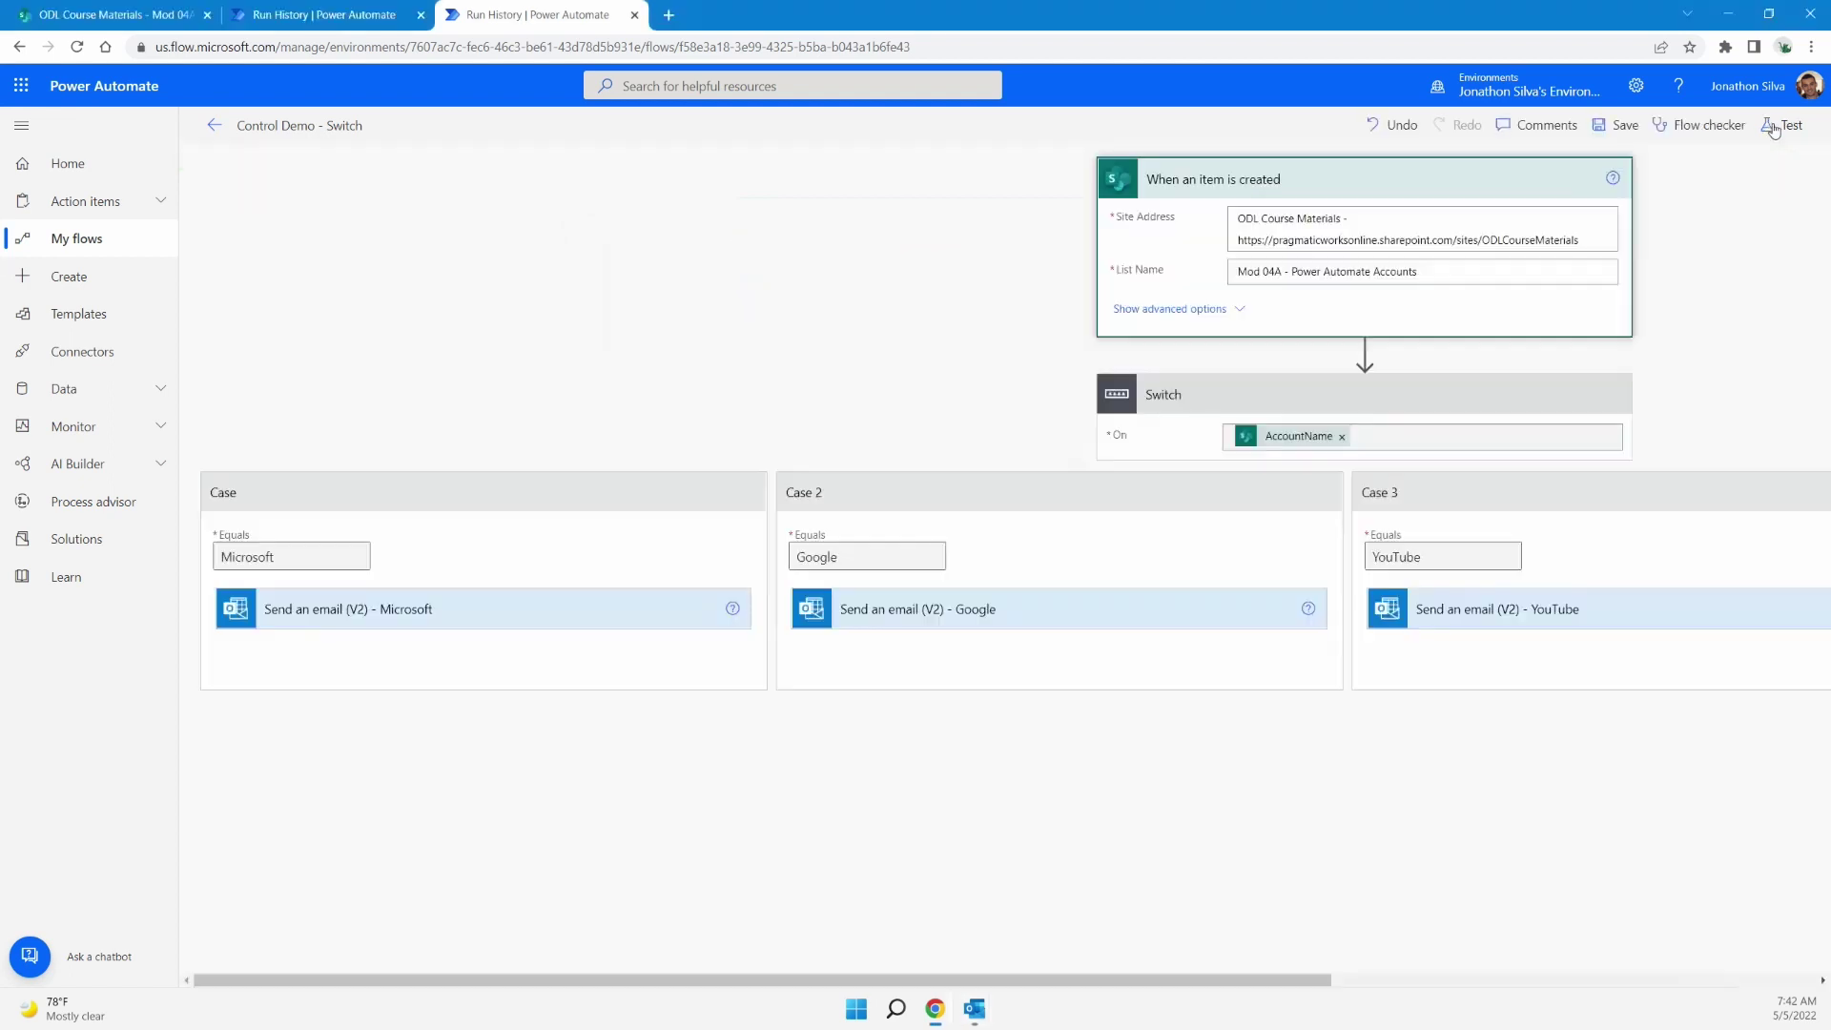
click(1792, 127)
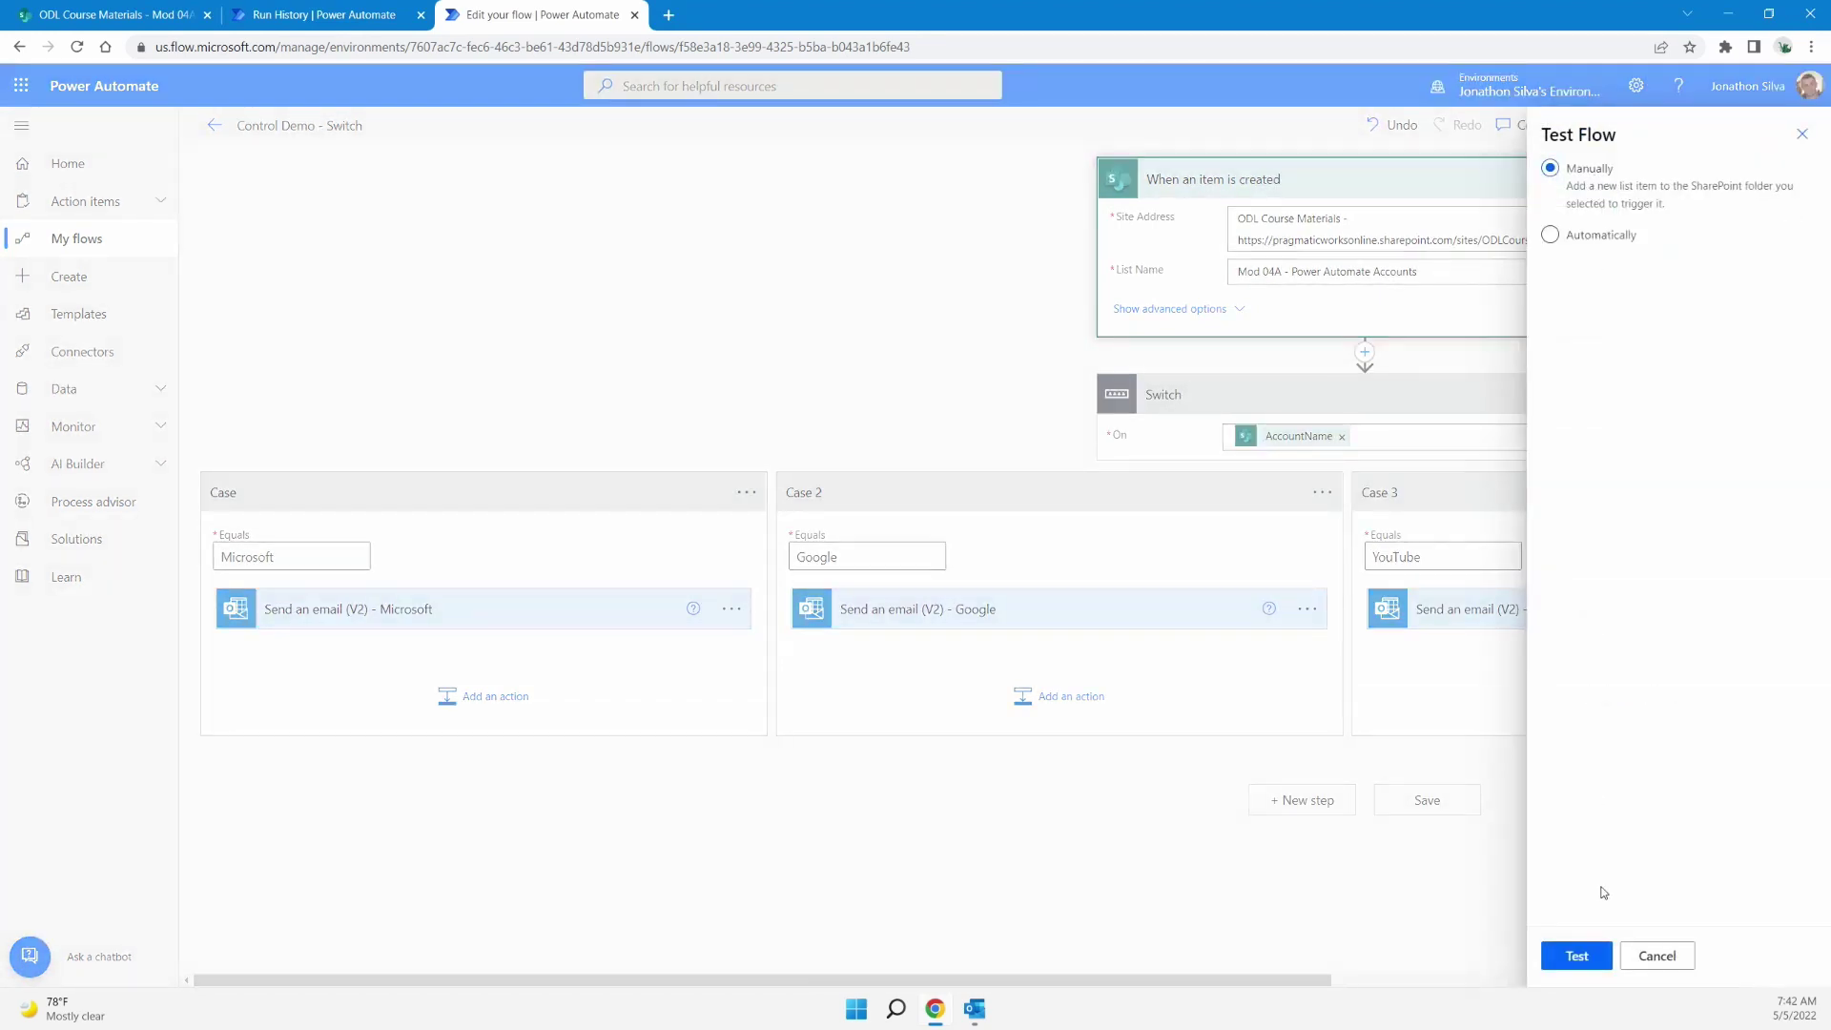
click(1572, 954)
click(105, 15)
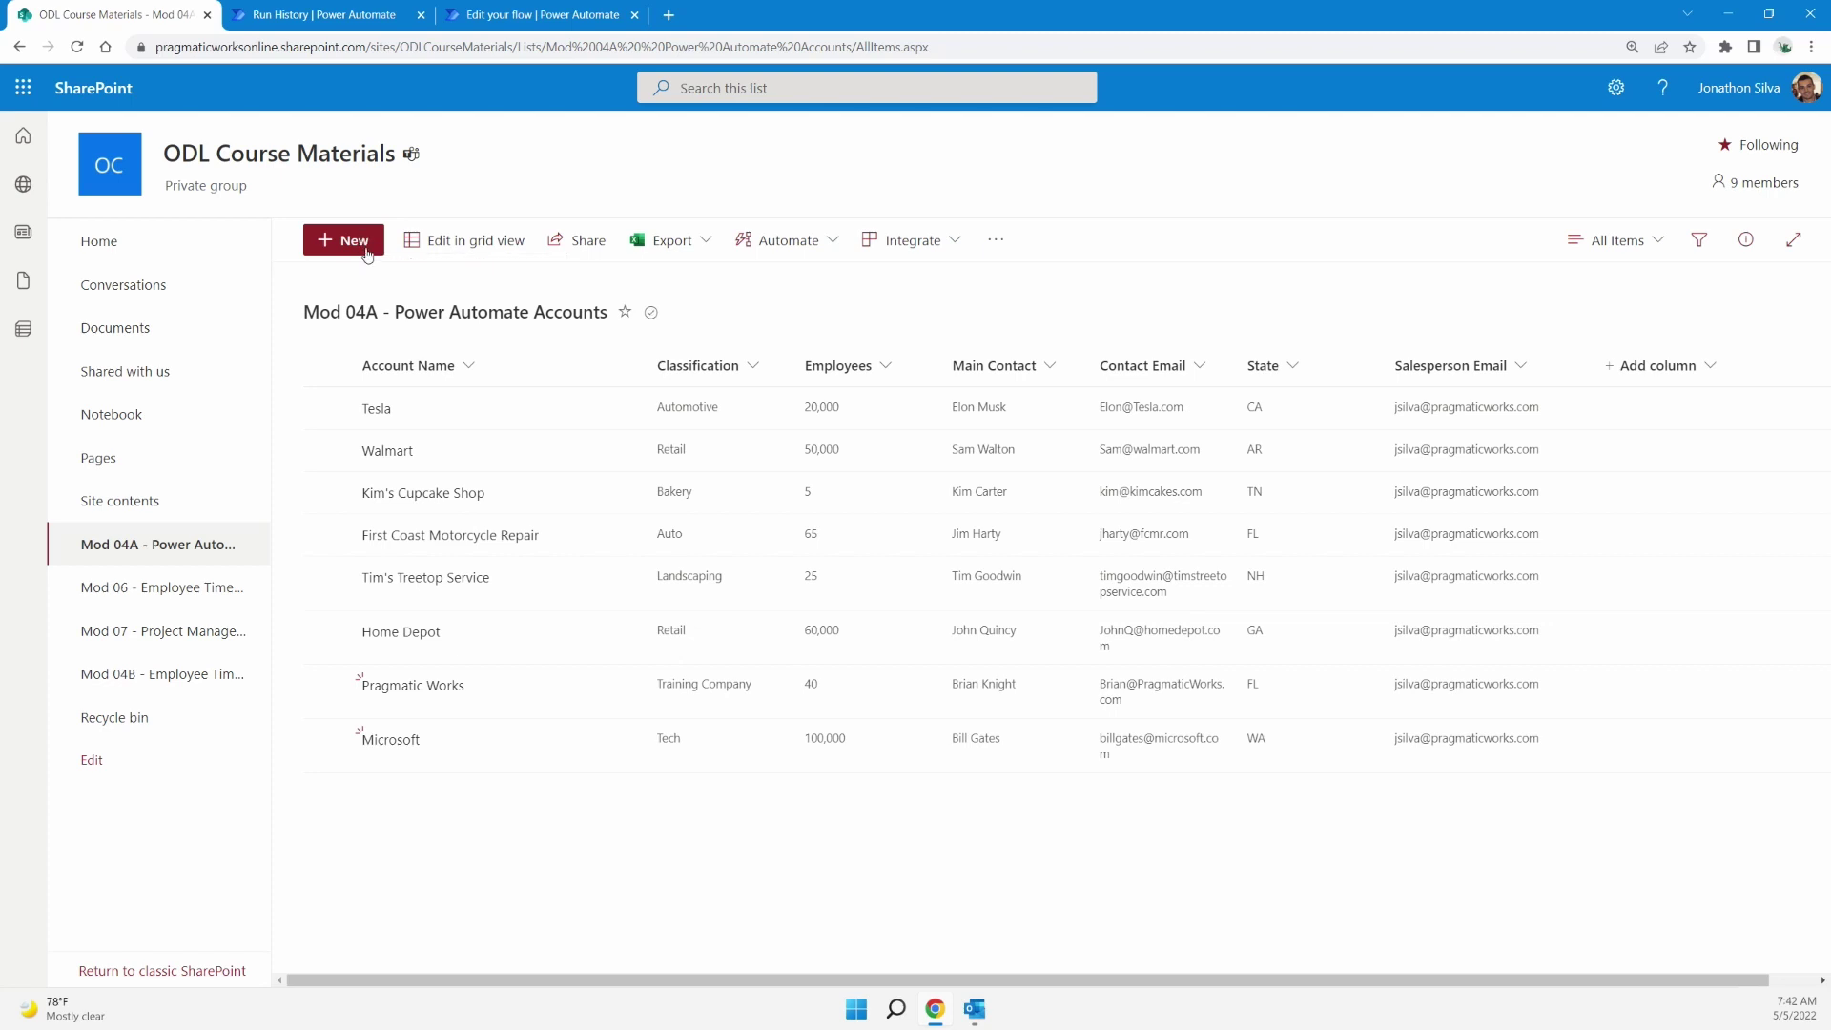
Start a new Tom's Trucks list item with classification auto and 50 employees
click(366, 252)
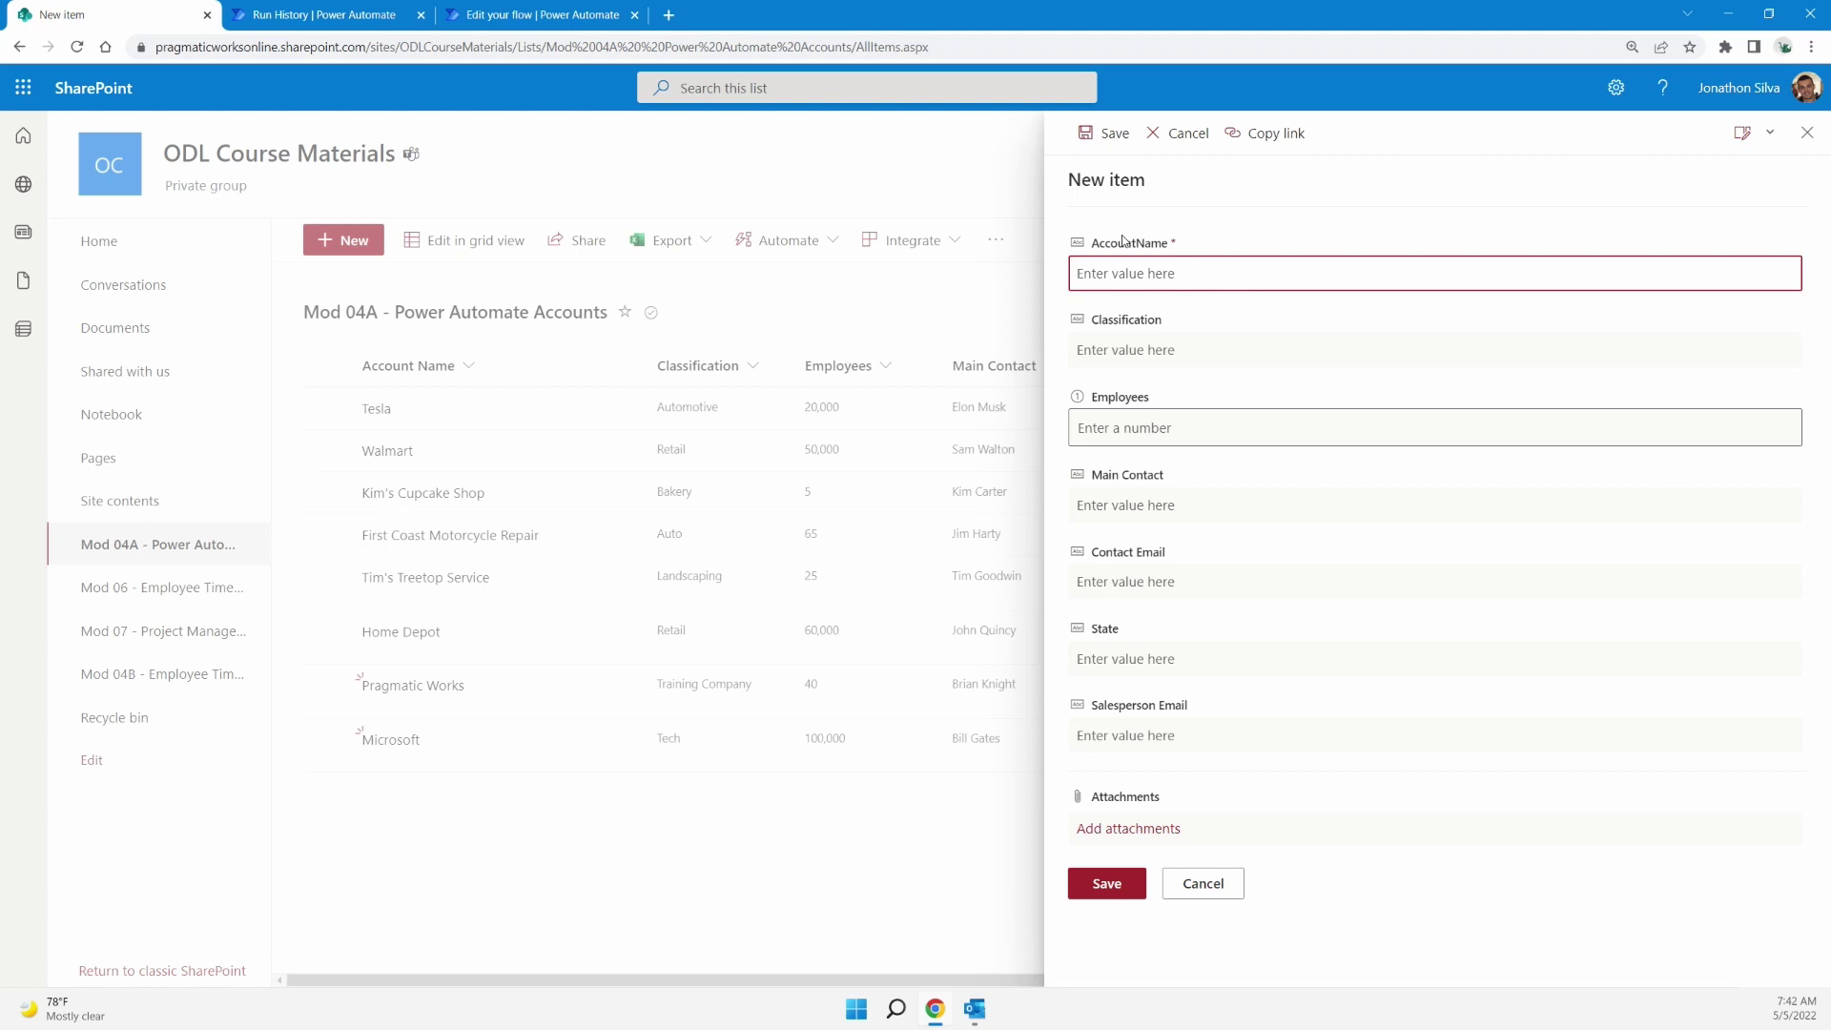
text(Tom's Trucks)
click(1166, 350)
text(auto)
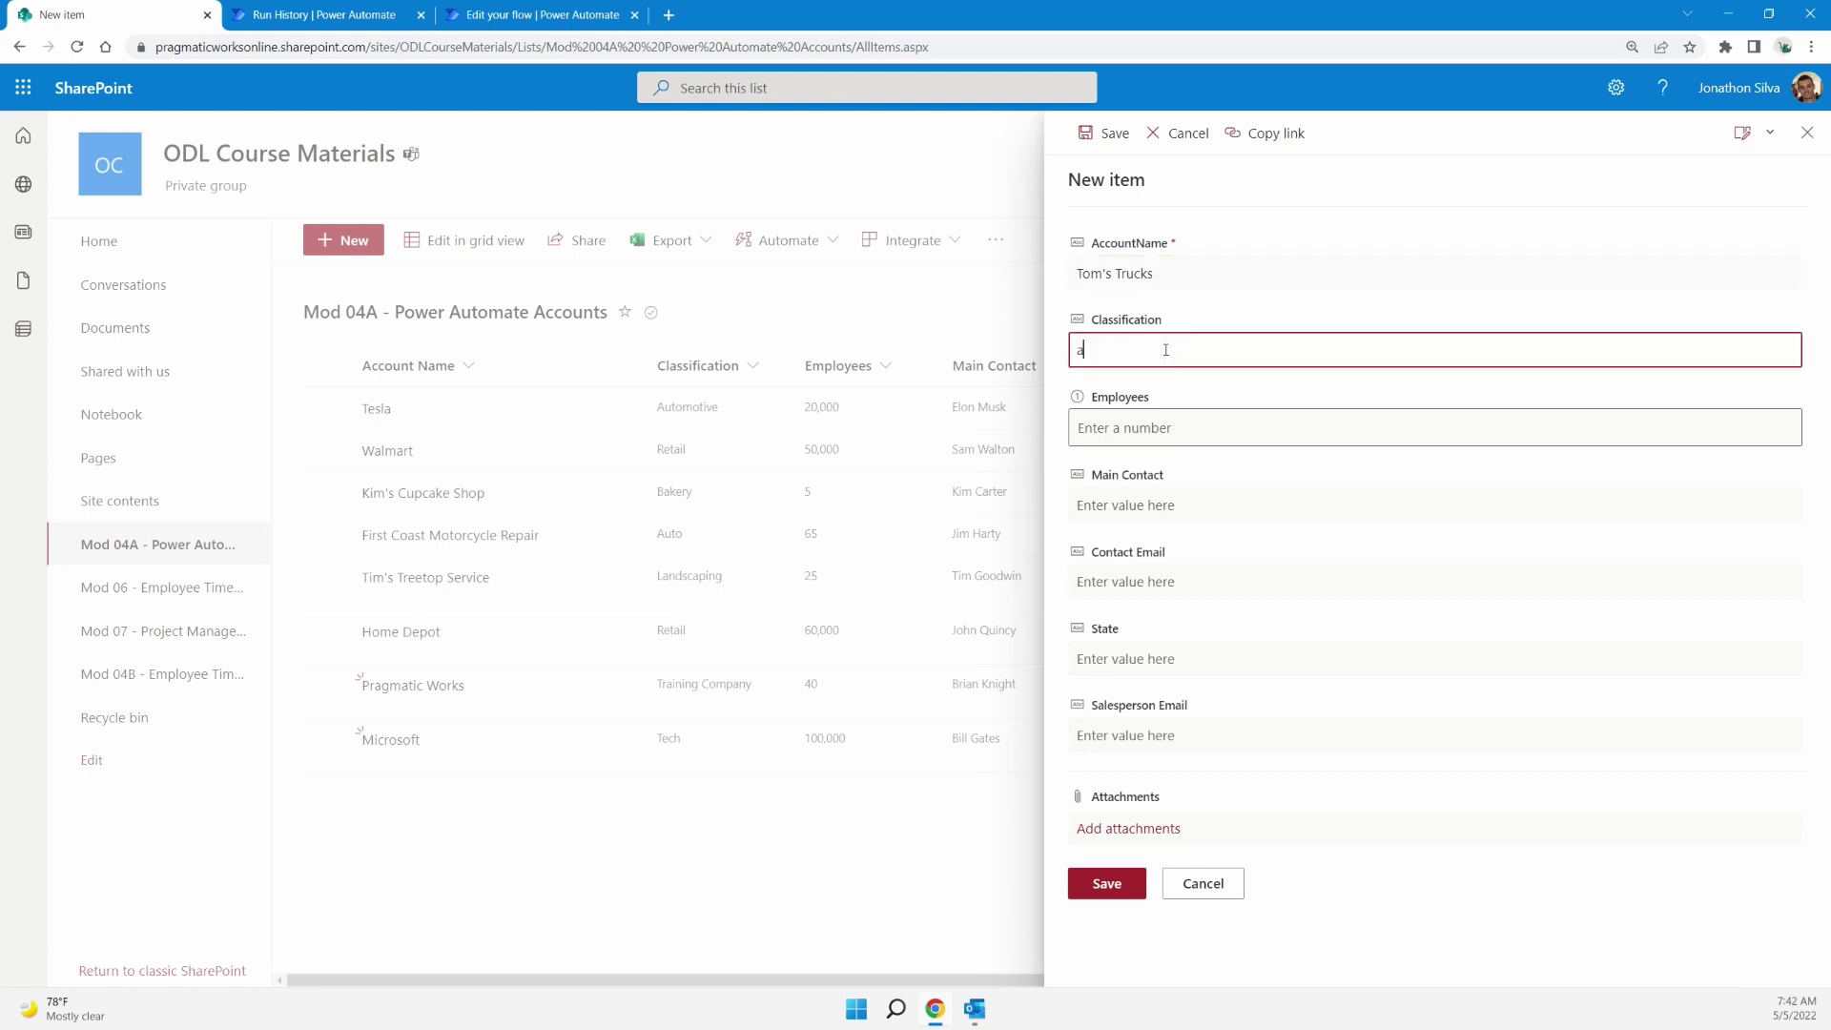
click(1154, 430)
text(50)
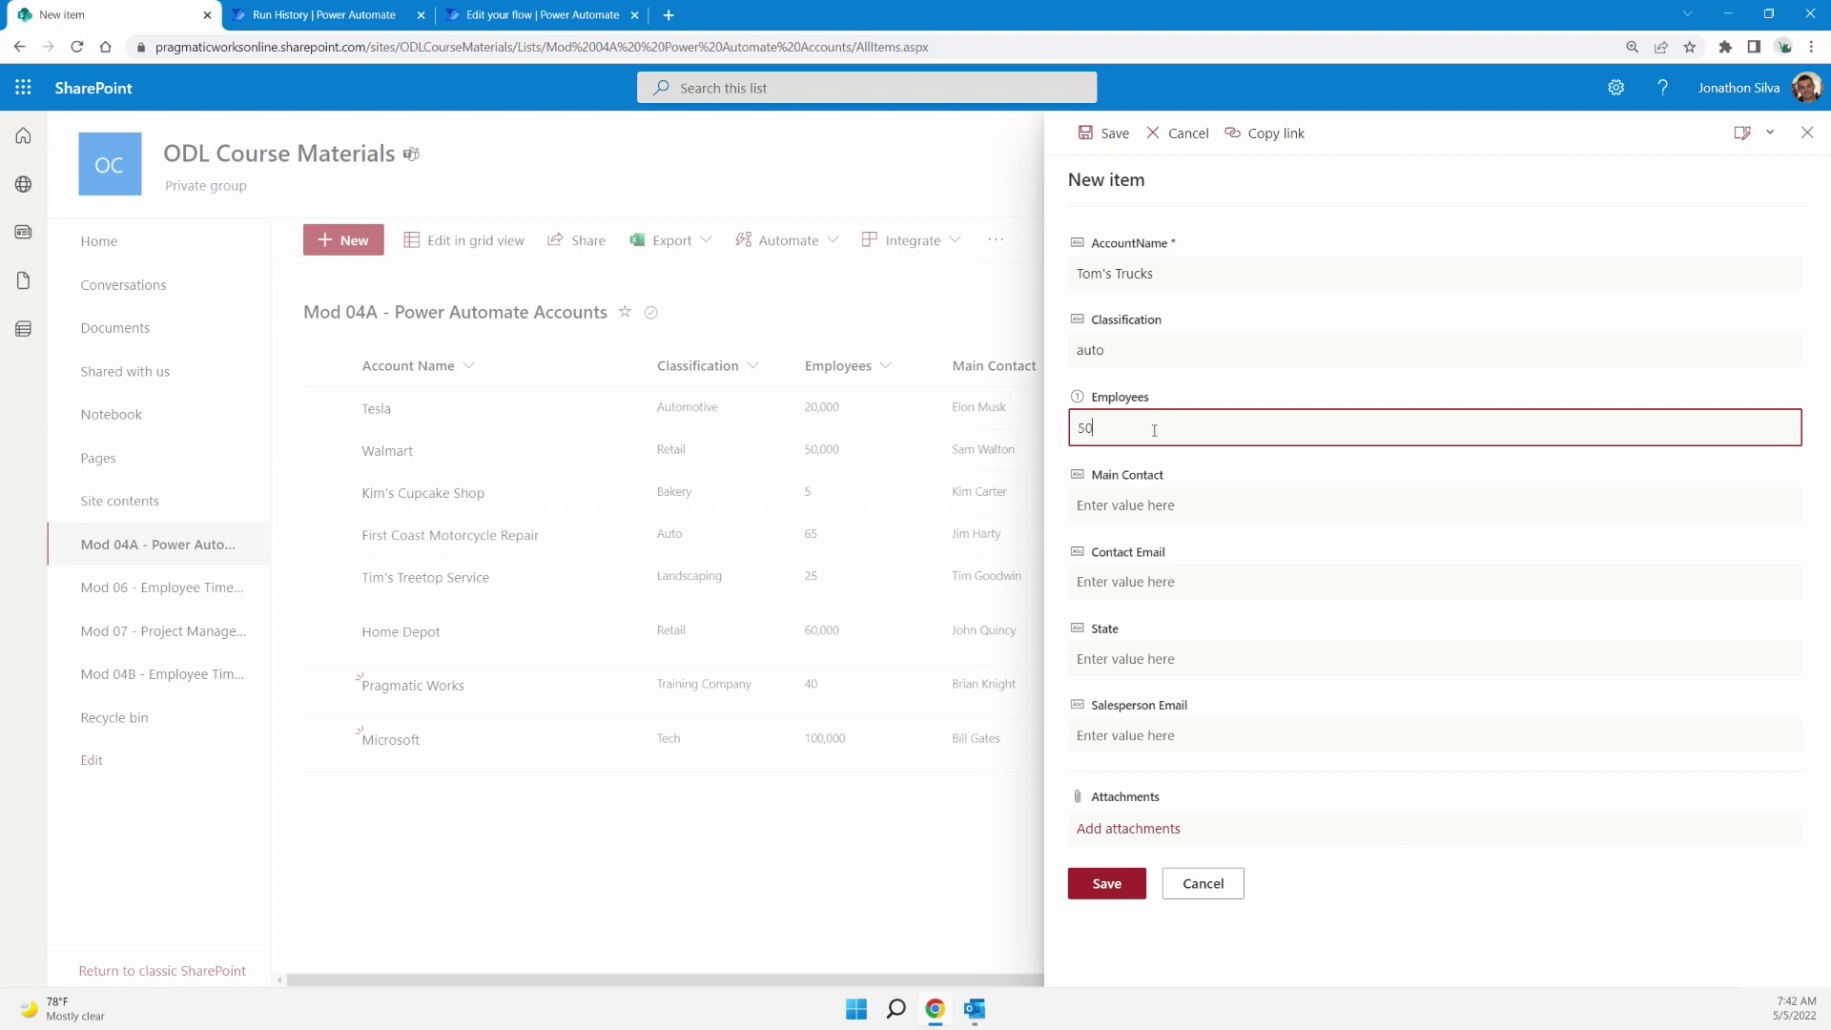
Enter the contact's e-mail address and full name in the Contact Email and Main Contact fields
click(1154, 506)
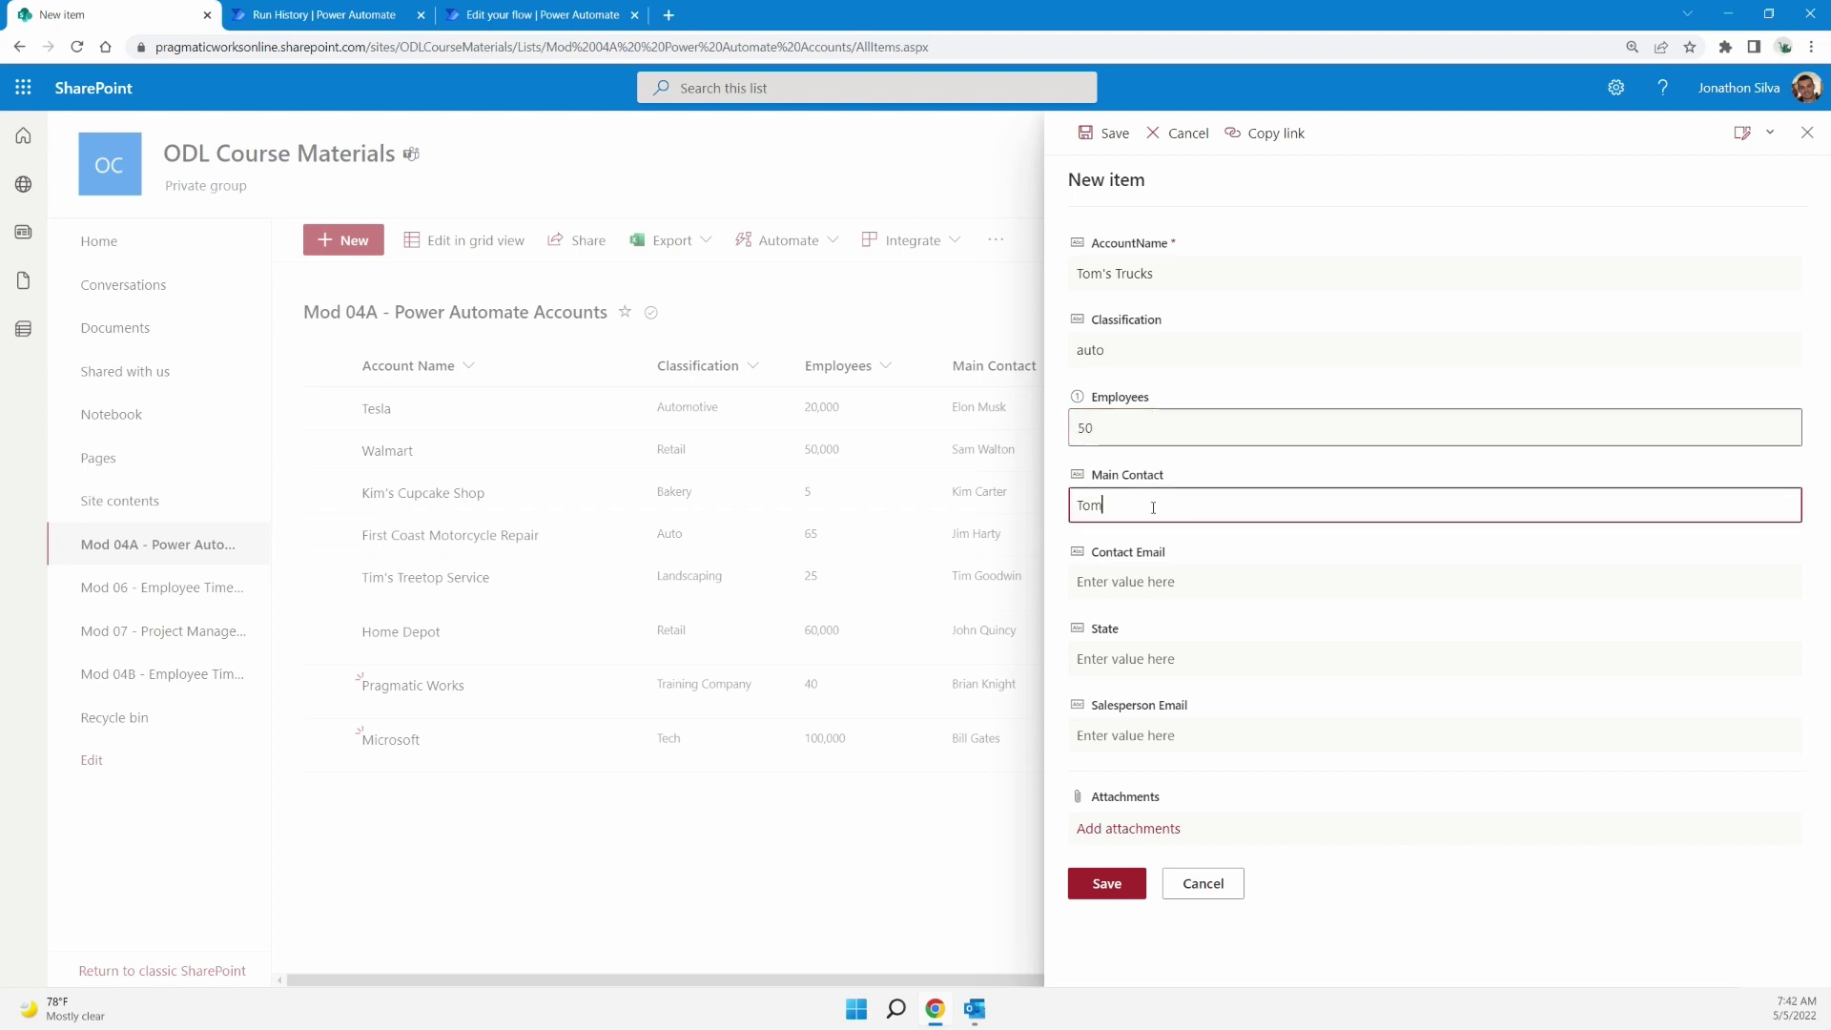
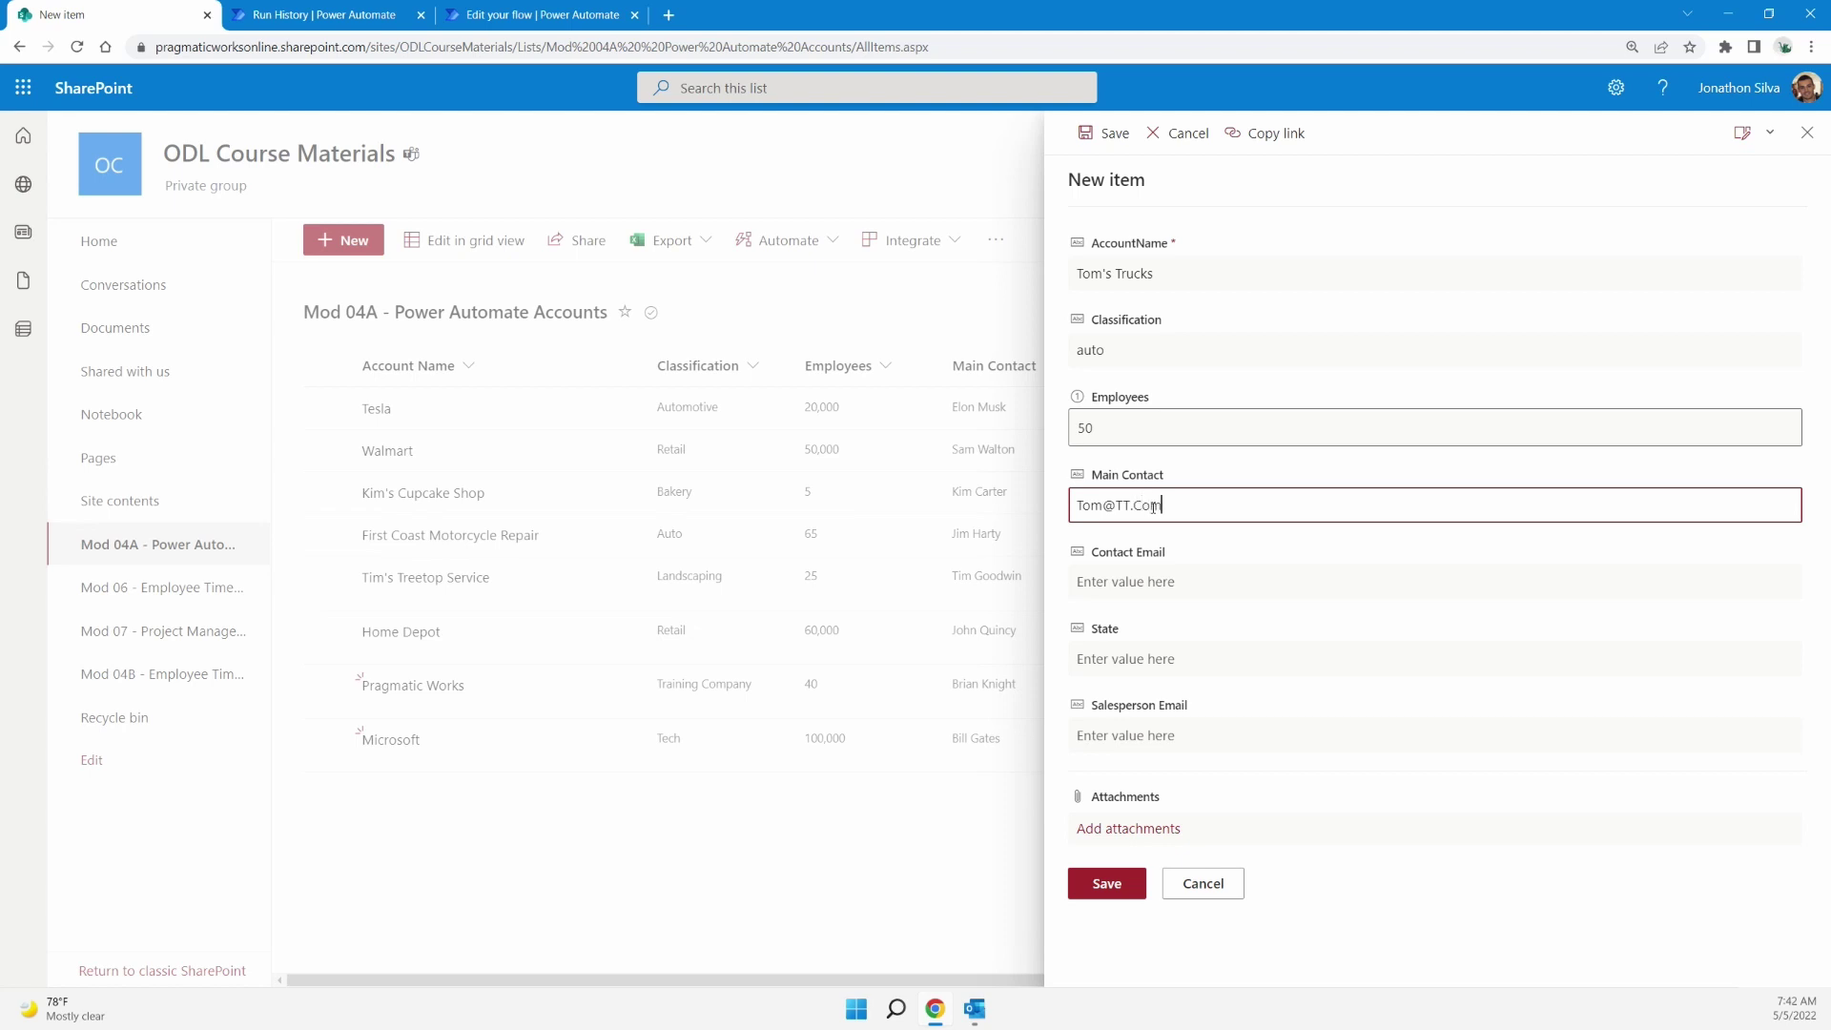
text(com)
click(1157, 579)
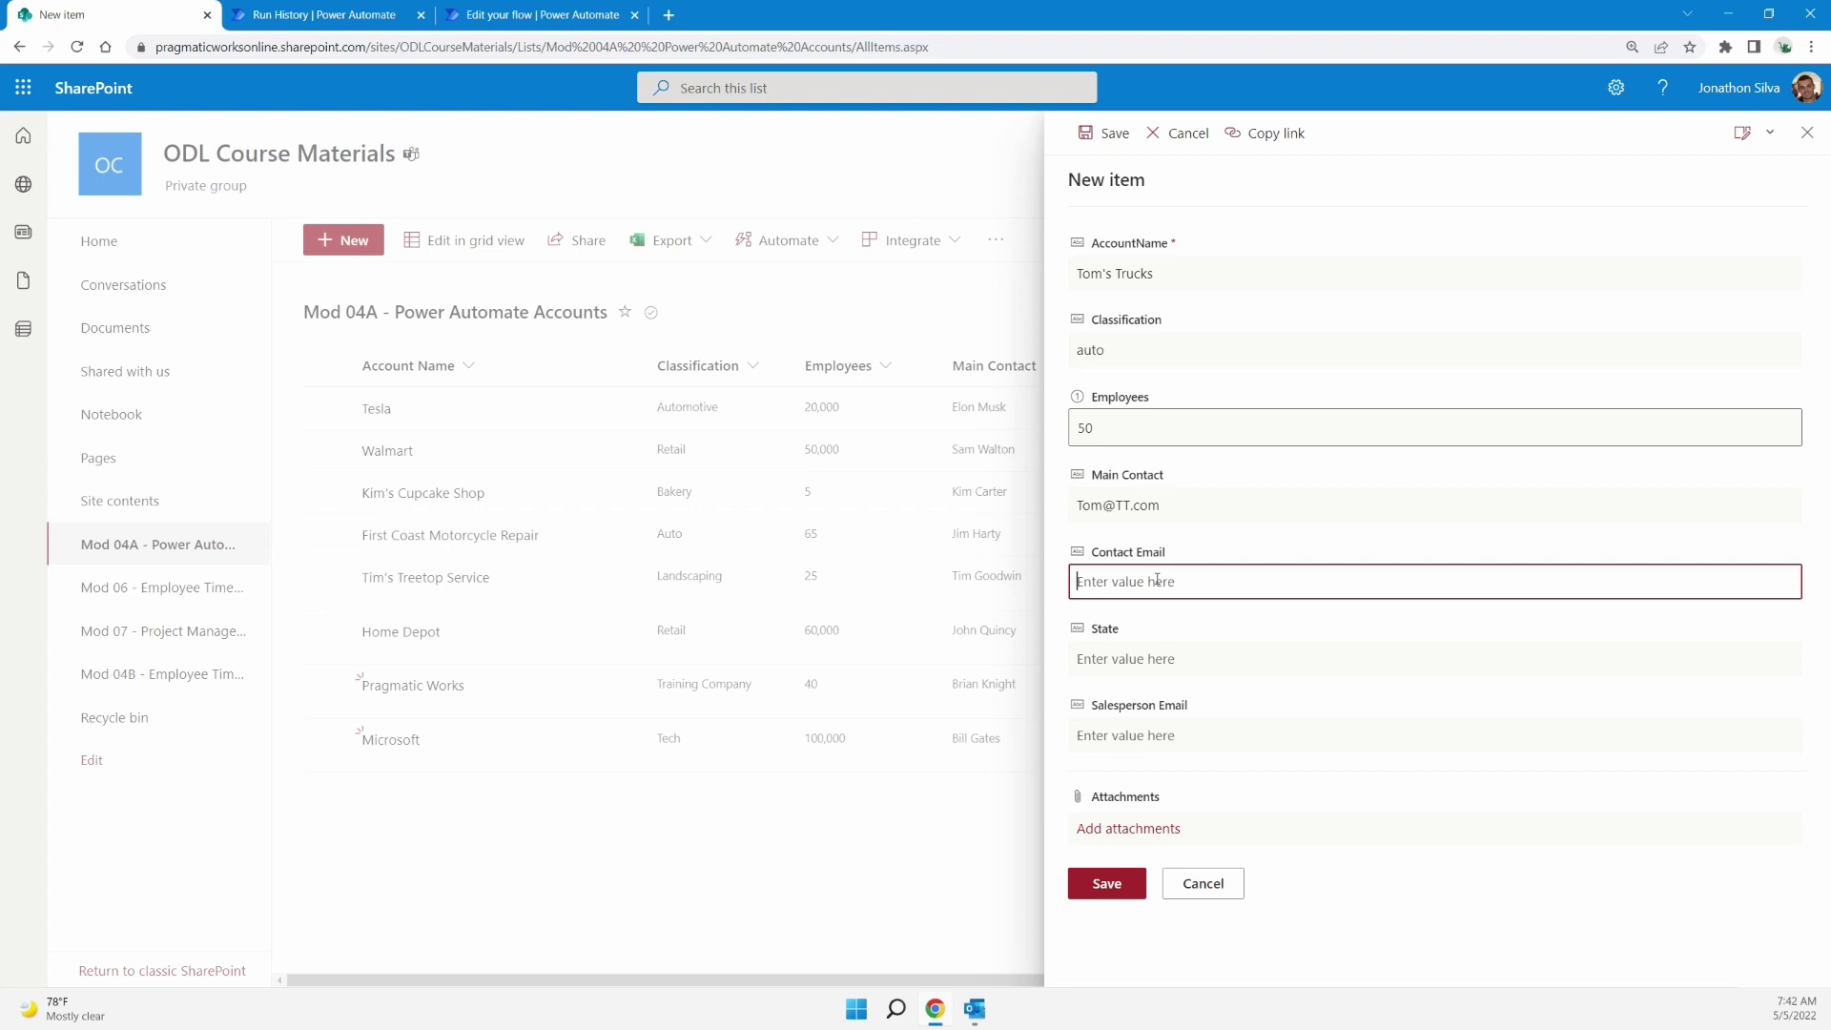
drag(1171, 510, 1072, 515)
key(ctrl+c)
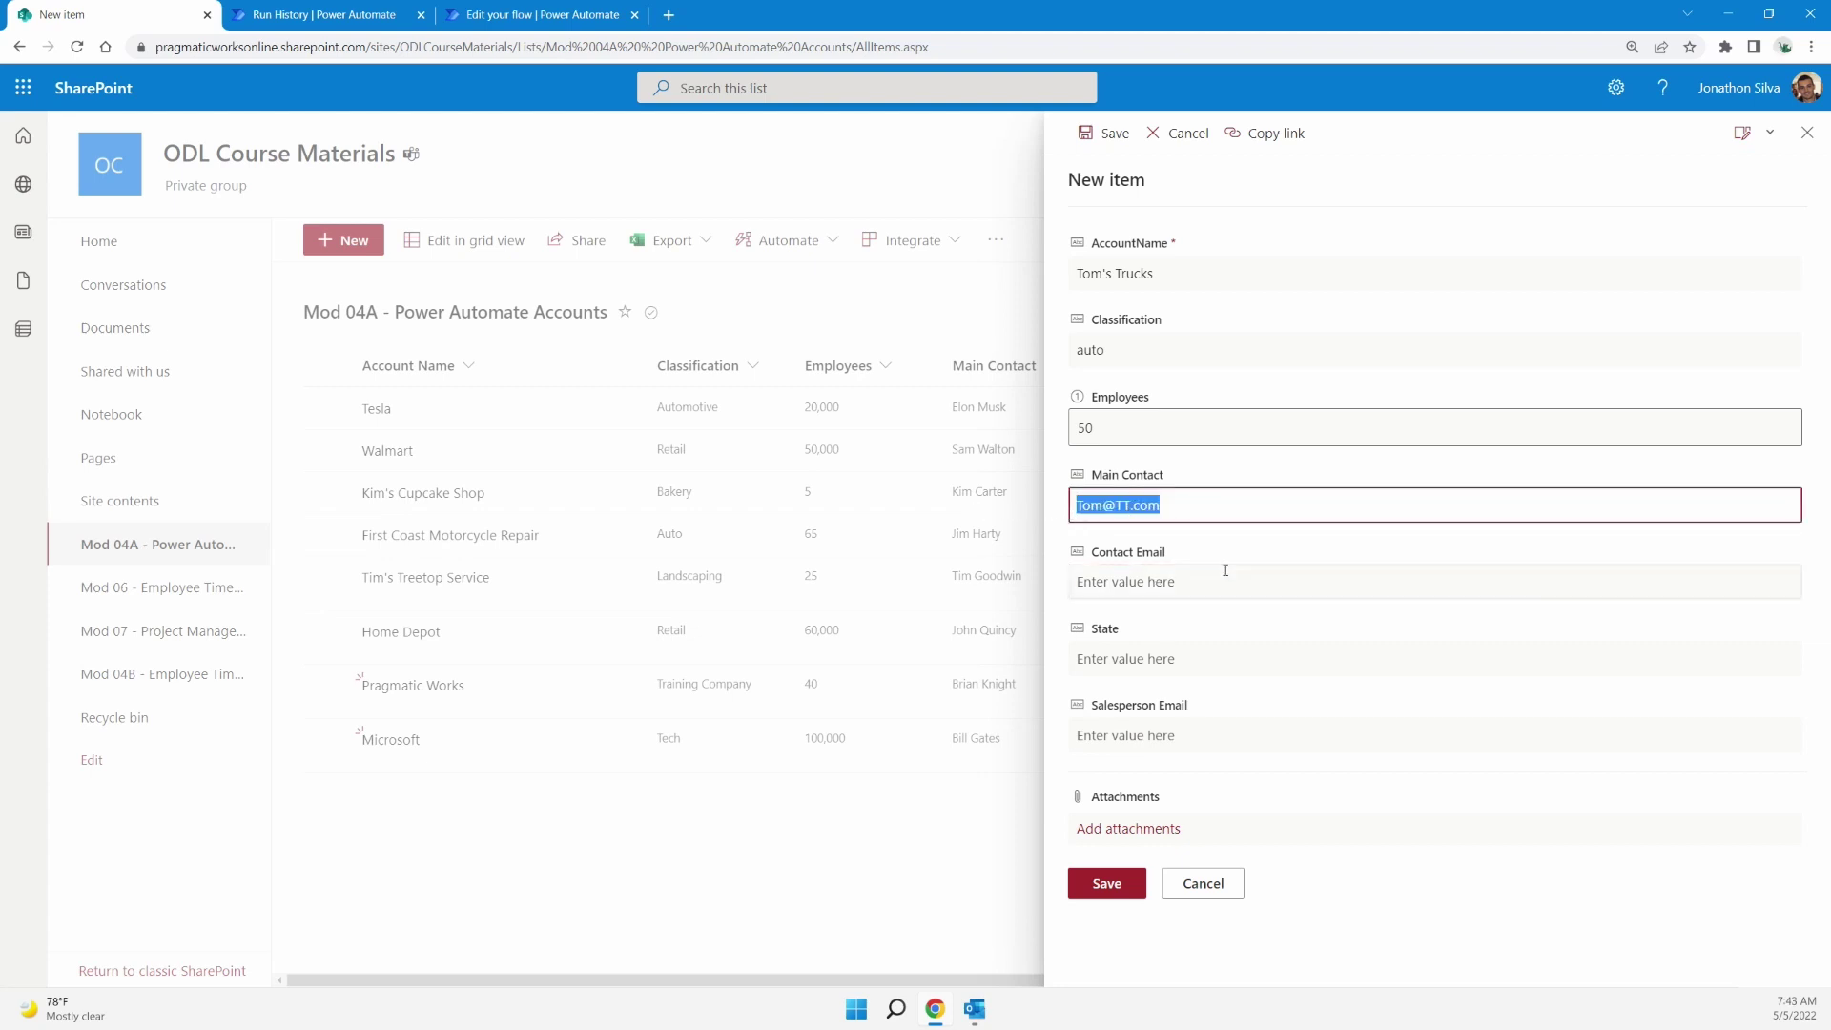
click(1218, 576)
key(ctrl+v)
triple_click(1154, 503)
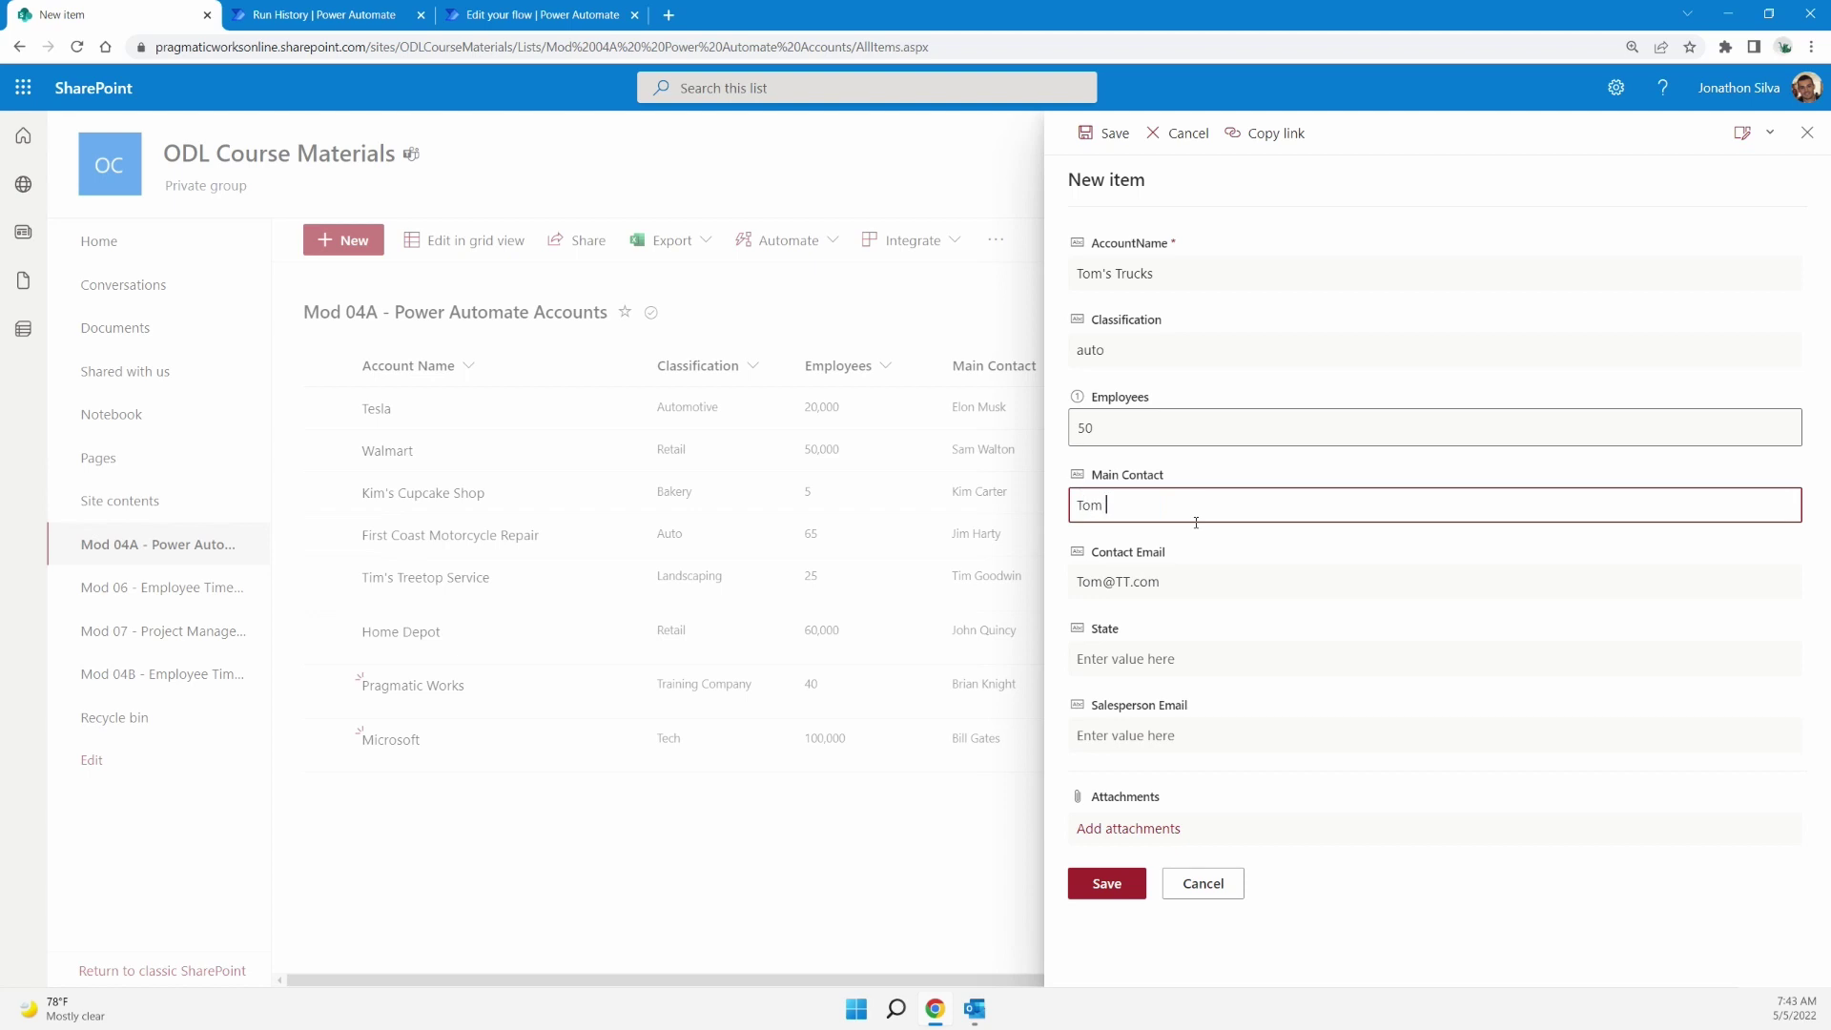
Set state GA and the salesperson e-mail, save the item, and check the flow's run history
click(1187, 665)
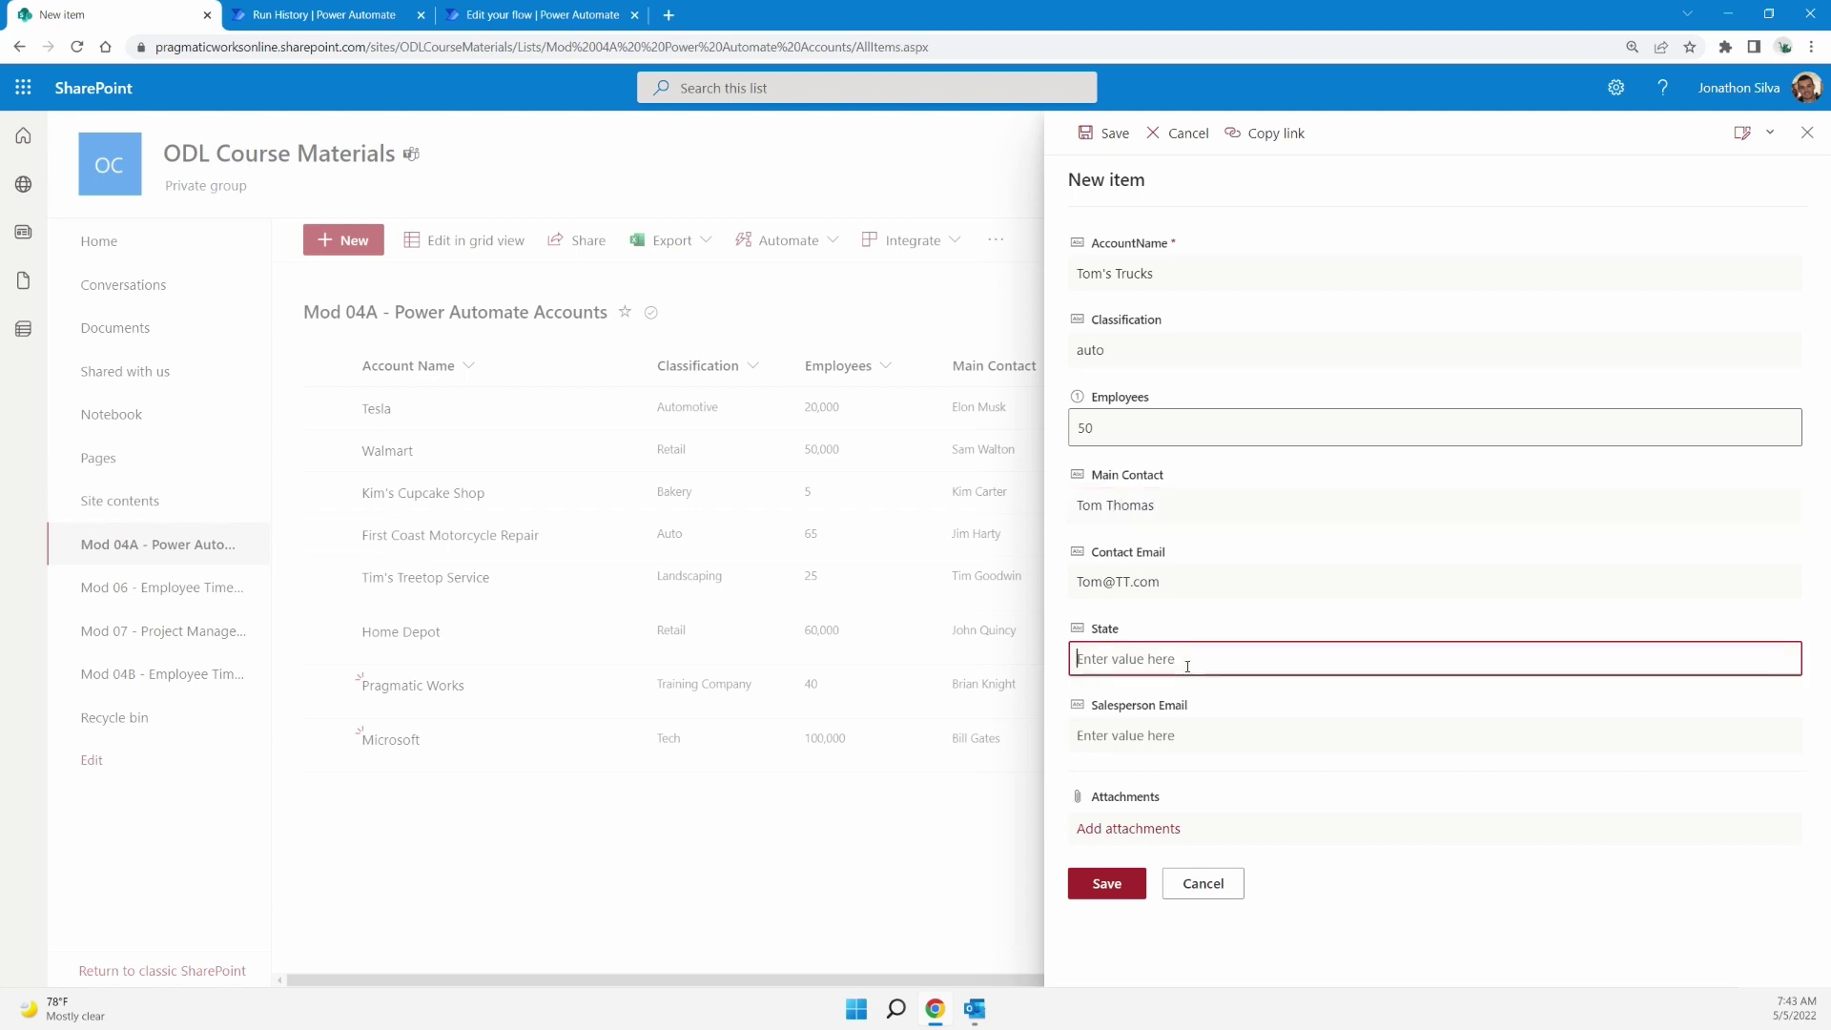
text(GA)
click(1196, 742)
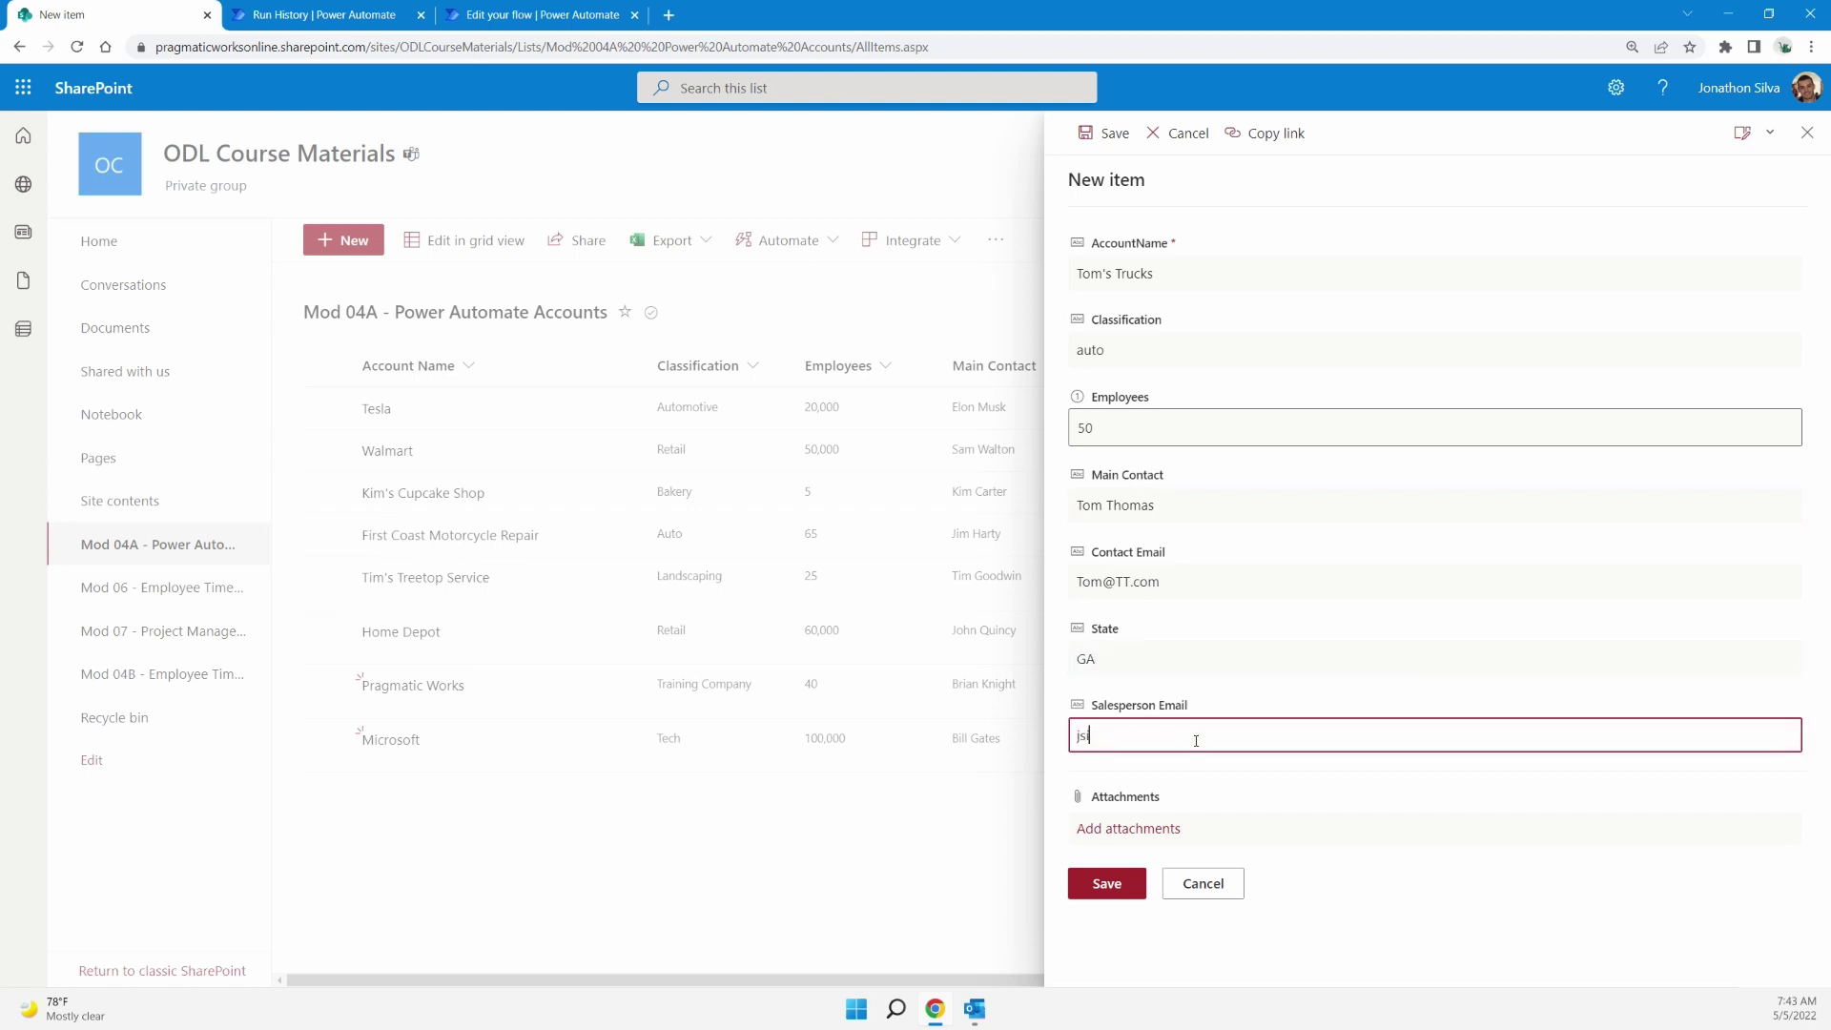
click(1107, 883)
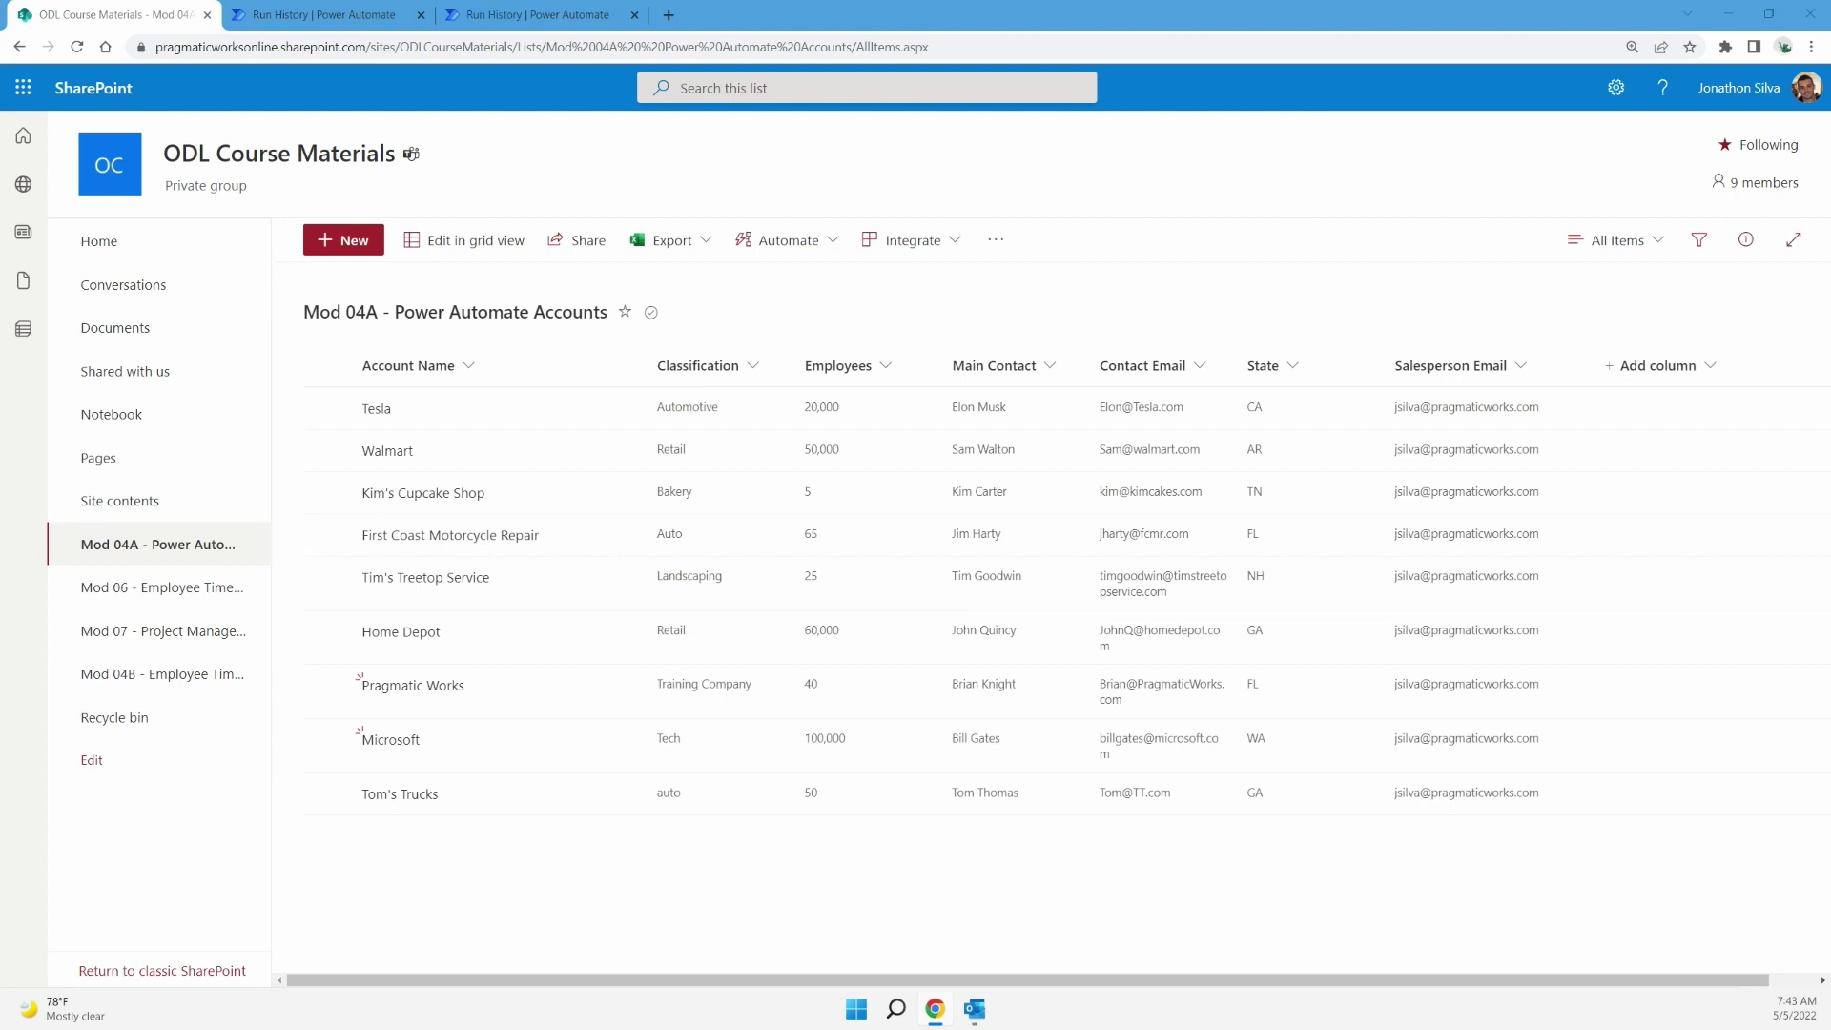
key(ctrl+3)
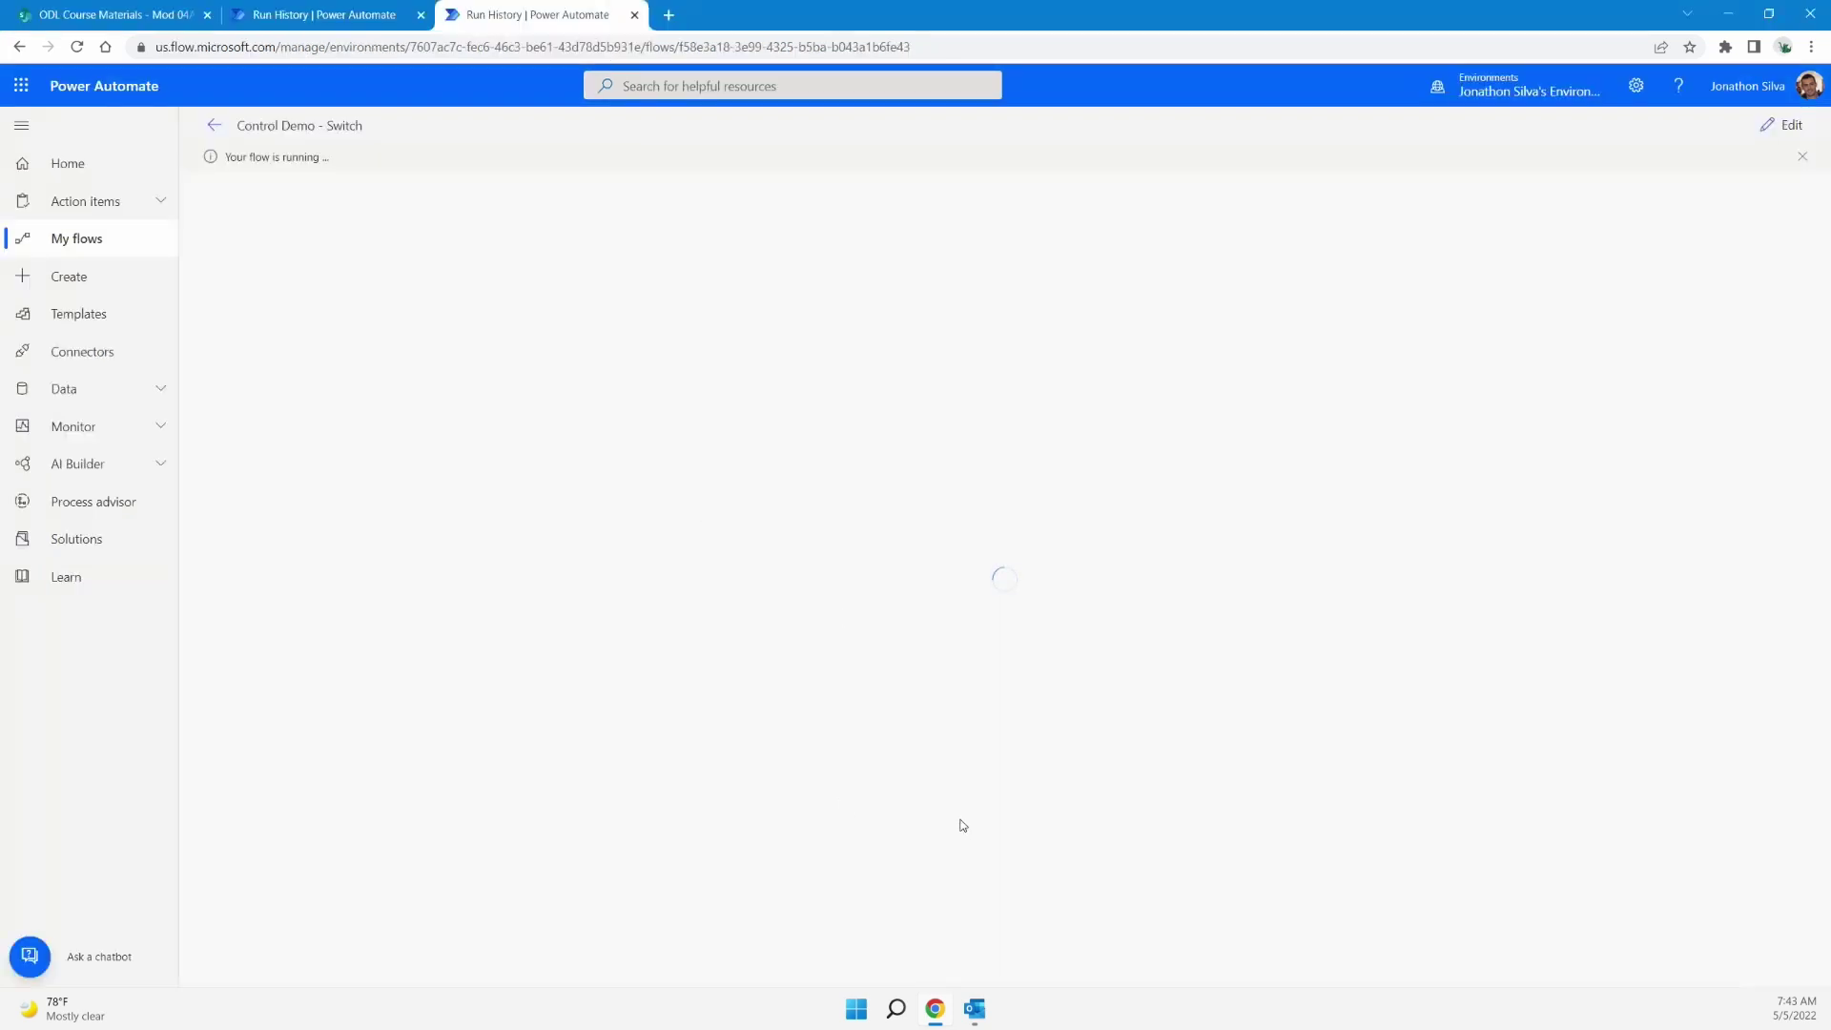